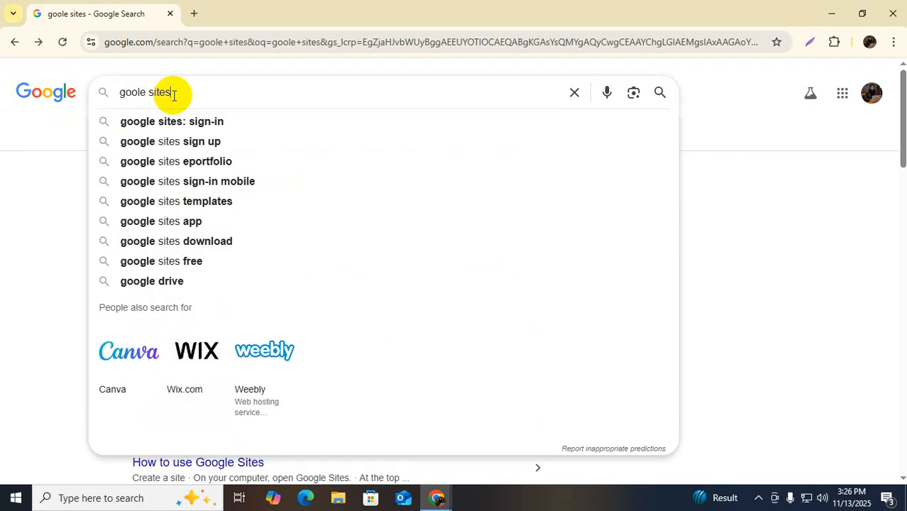
Pick the 'google sites: sign-in' suggestion and open the sites.google.com result
{"action": "left_click", "coordinate": [149, 123]}
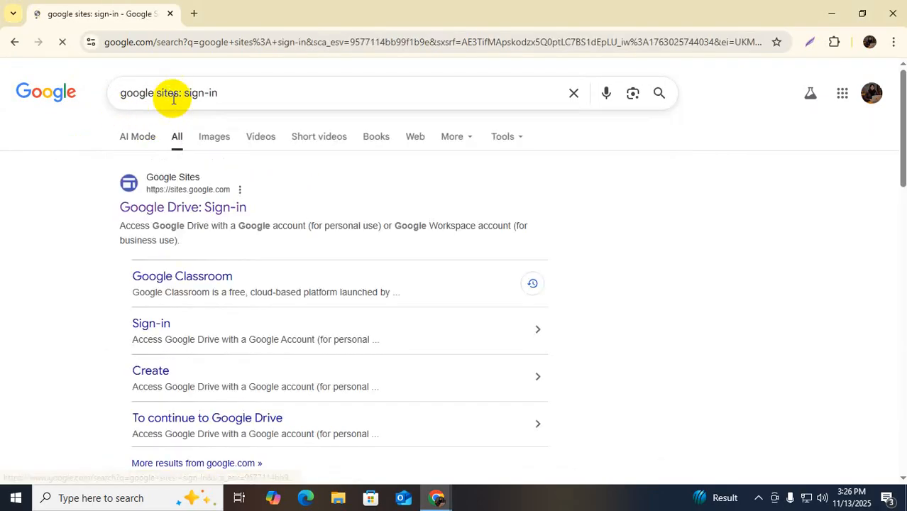
{"action": "left_click", "coordinate": [135, 213]}
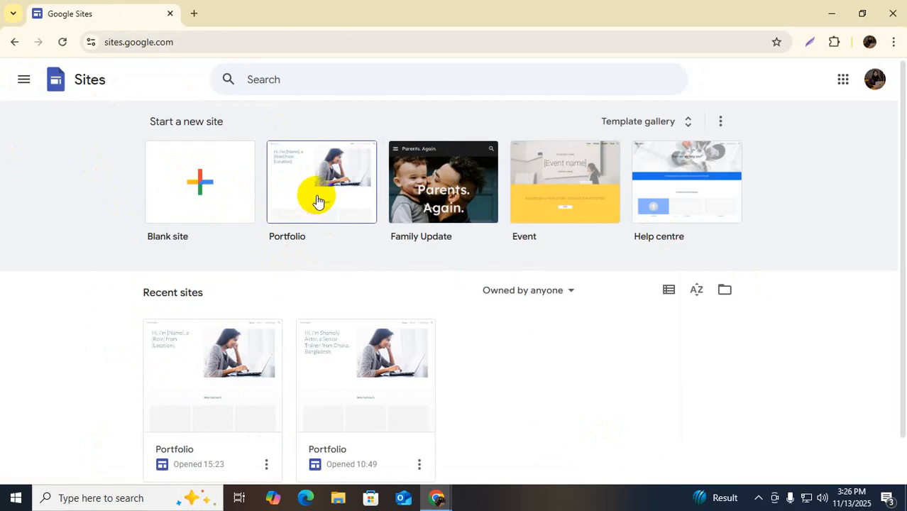
Open the second Portfolio site tile under Recent sites in the editor
{"action": "scroll", "coordinate": [318, 201], "scroll_direction": "down", "scroll_amount": 1}
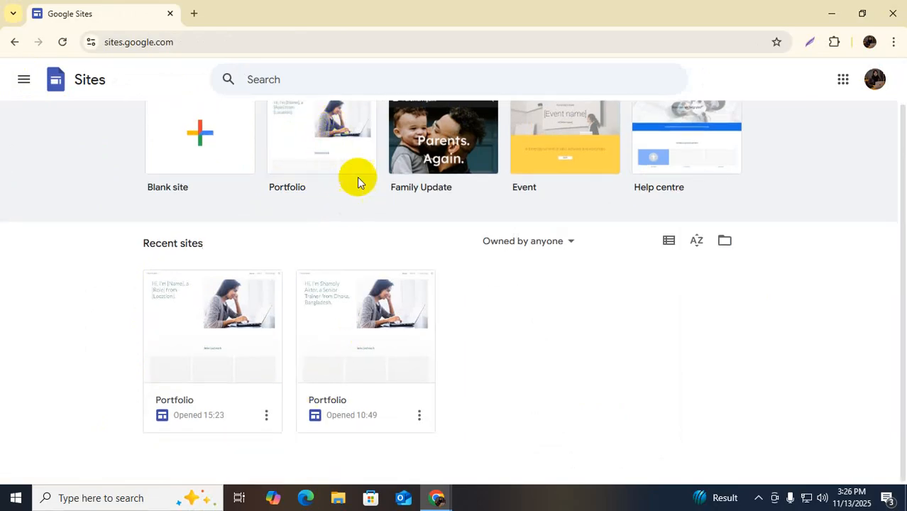
{"action": "left_click", "coordinate": [367, 324]}
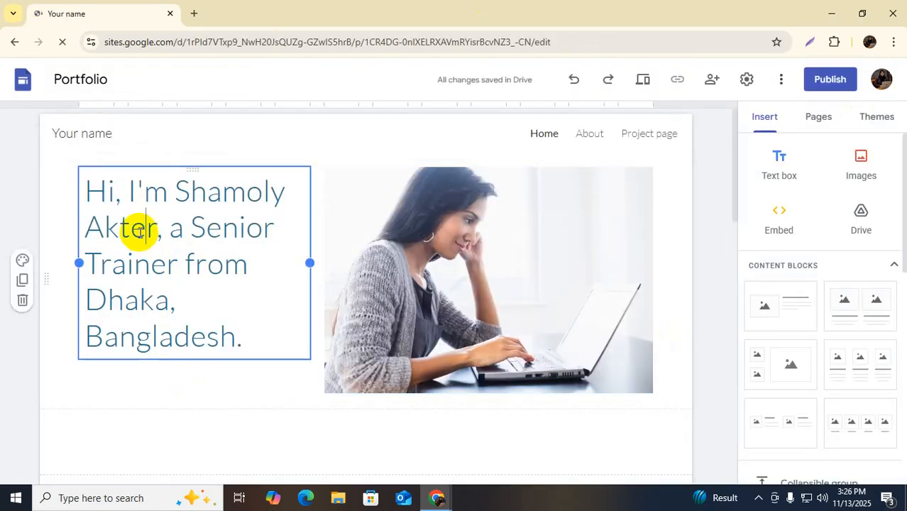
Replace 'Senior Trainer' with 'Digital Marketer' in the hero heading
{"action": "left_click", "coordinate": [128, 187]}
{"action": "left_click_drag", "start_coordinate": [129, 189], "coordinate": [228, 189]}
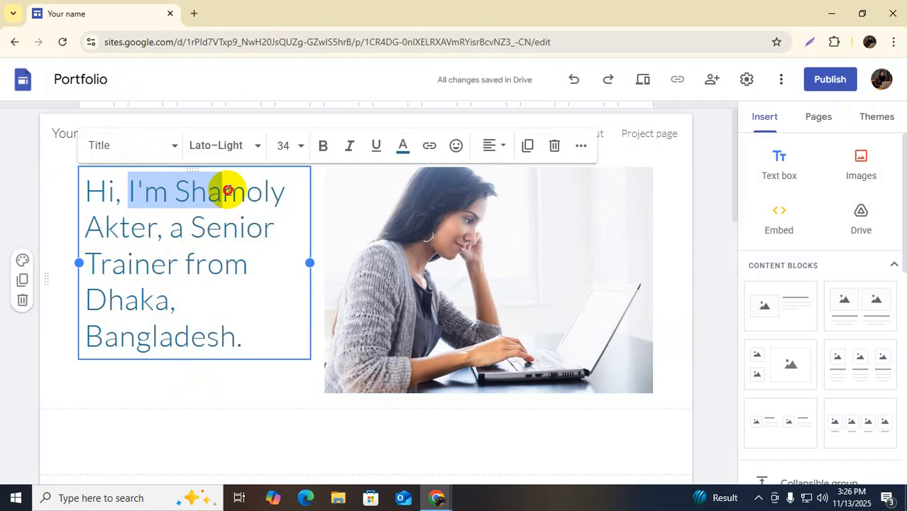
{"action": "left_click", "coordinate": [227, 250]}
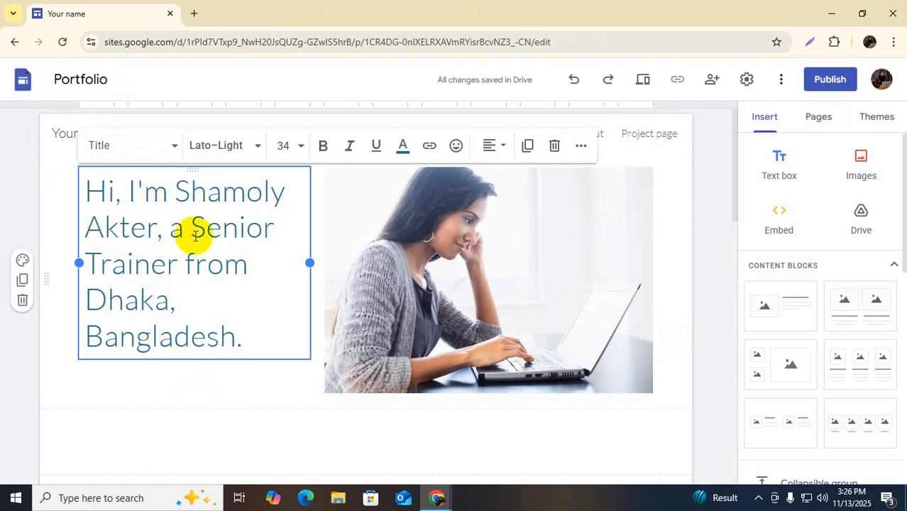
{"action": "scroll", "coordinate": [194, 234], "scroll_direction": "down", "scroll_amount": 1}
{"action": "scroll", "coordinate": [197, 245], "scroll_direction": "up", "scroll_amount": 1}
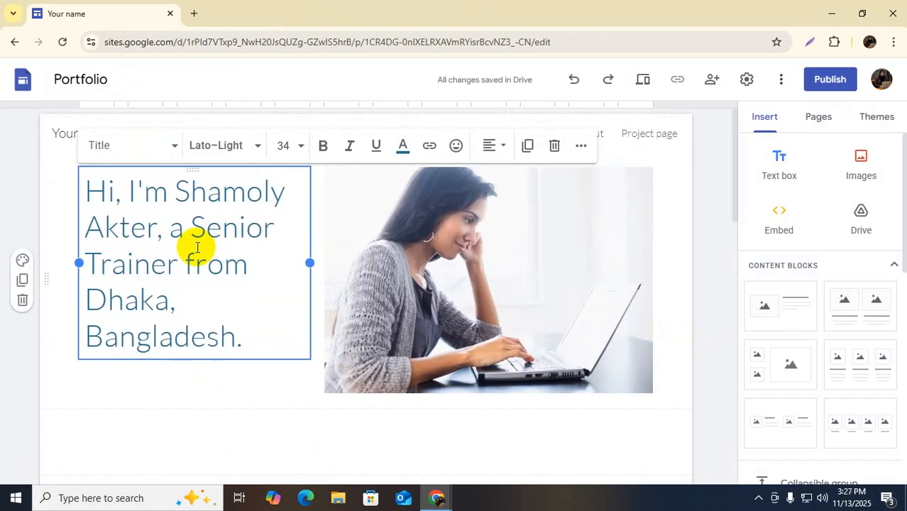
{"action": "left_click", "coordinate": [217, 224]}
{"action": "left_click", "coordinate": [118, 334]}
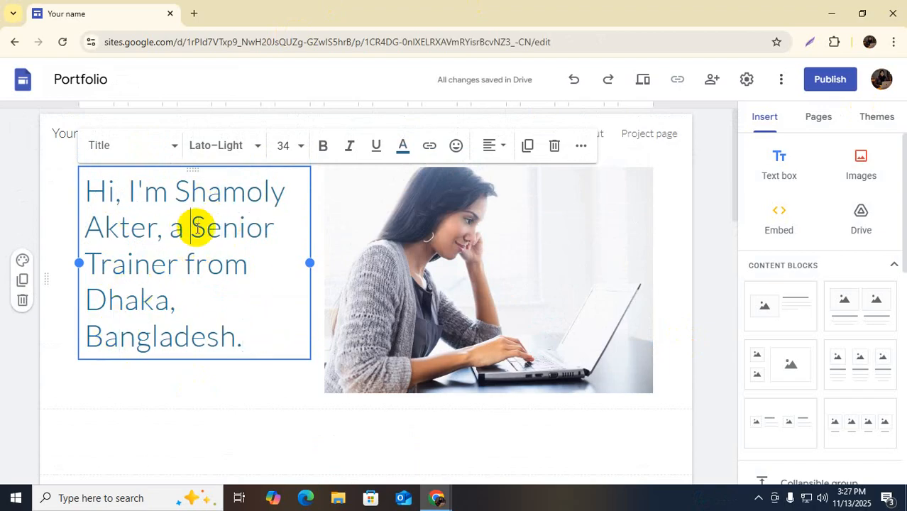
{"action": "left_click_drag", "start_coordinate": [198, 225], "coordinate": [179, 262]}
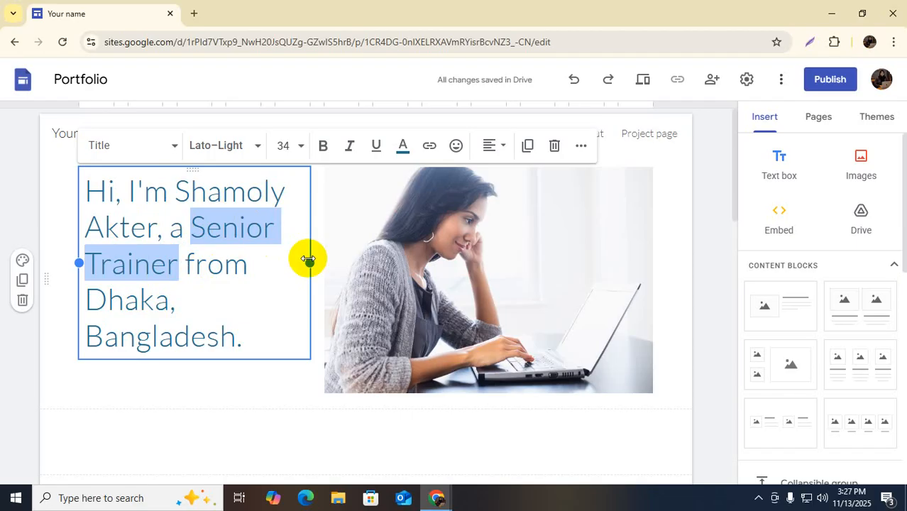
{"action": "type", "text": "Digital"}
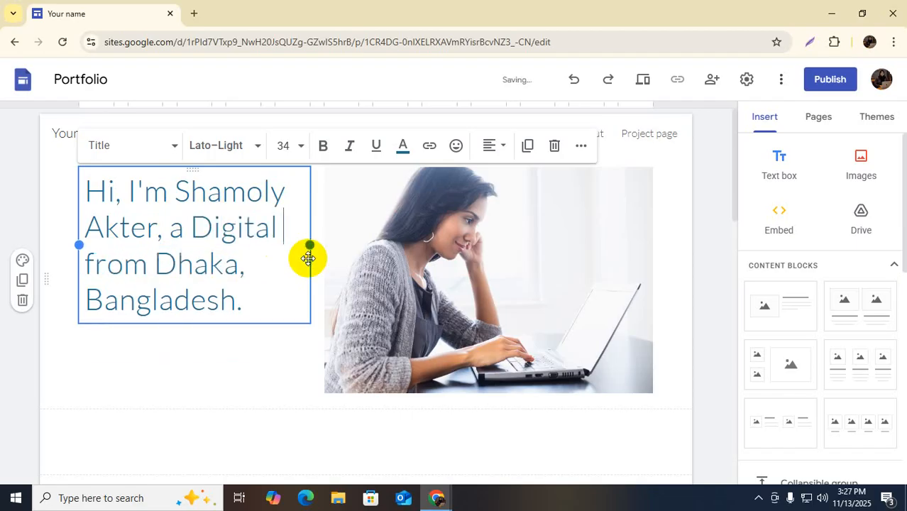
{"action": "type", "text": " Marketer"}
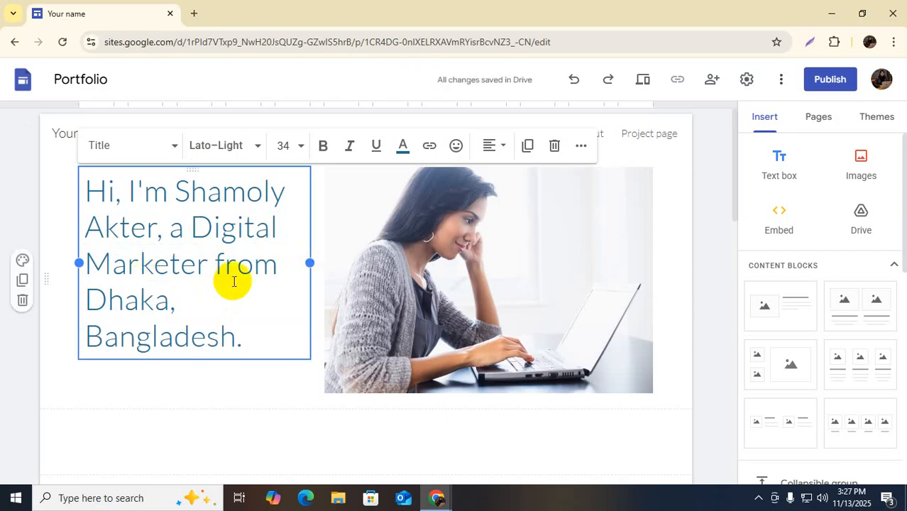
{"action": "left_click", "coordinate": [208, 300]}
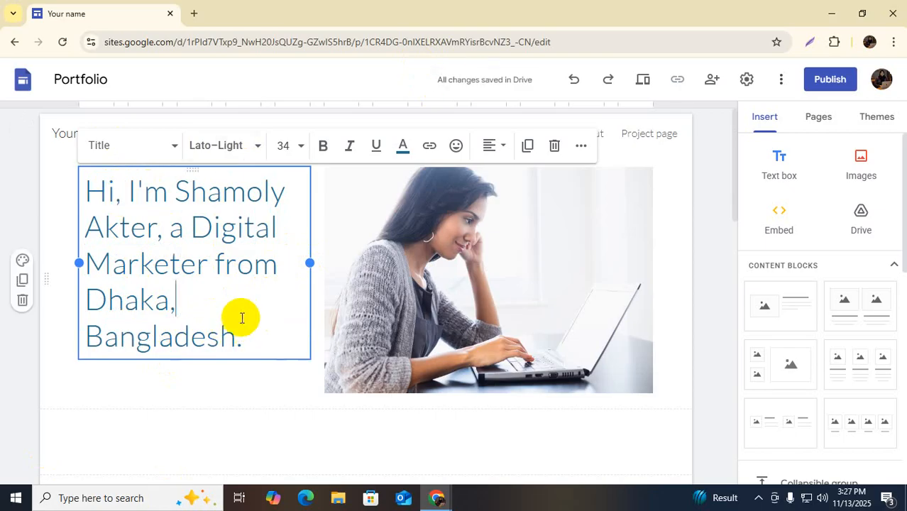
{"action": "left_click", "coordinate": [457, 298]}
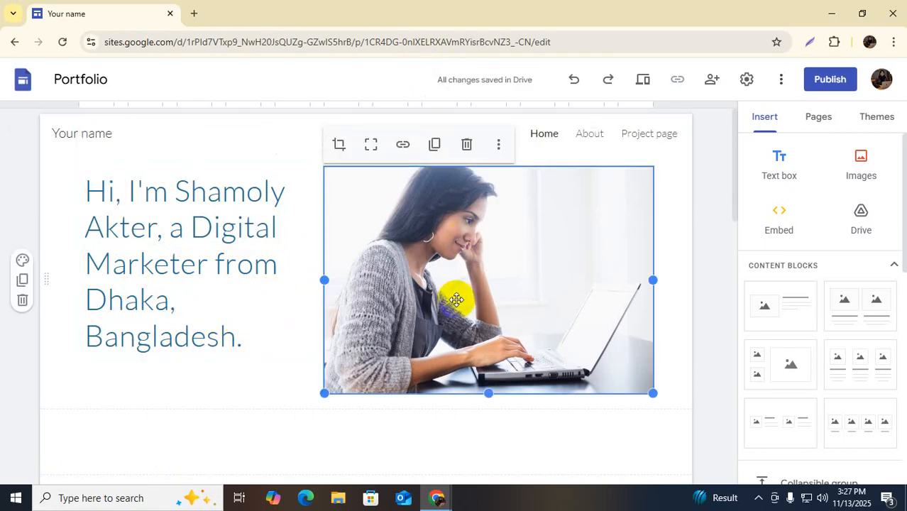
{"action": "left_click", "coordinate": [135, 297]}
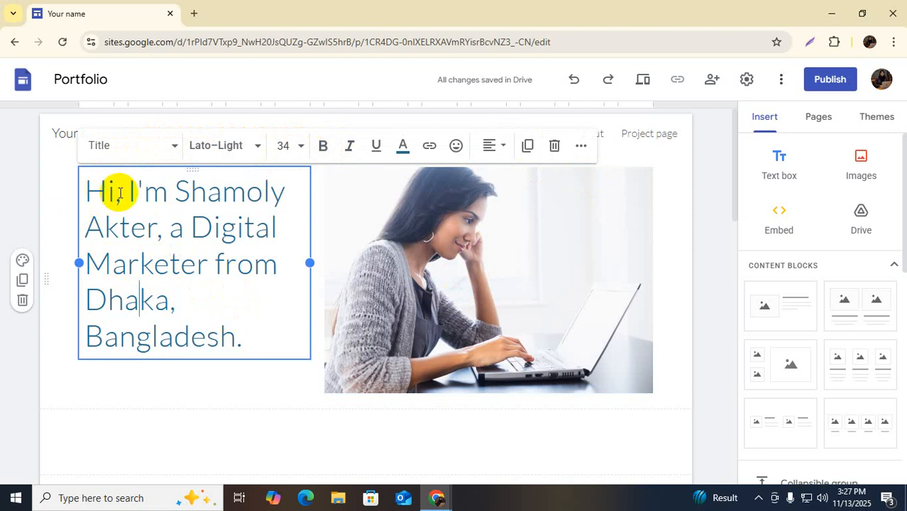
Bold the person's name and the words 'Digital Marketer' in the hero heading
{"action": "left_click_drag", "start_coordinate": [172, 203], "coordinate": [153, 226]}
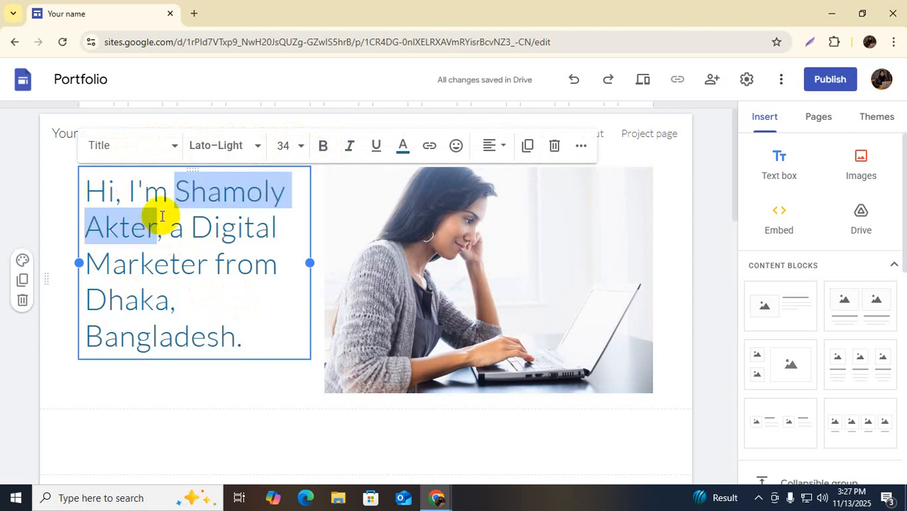
{"action": "left_click", "coordinate": [323, 145]}
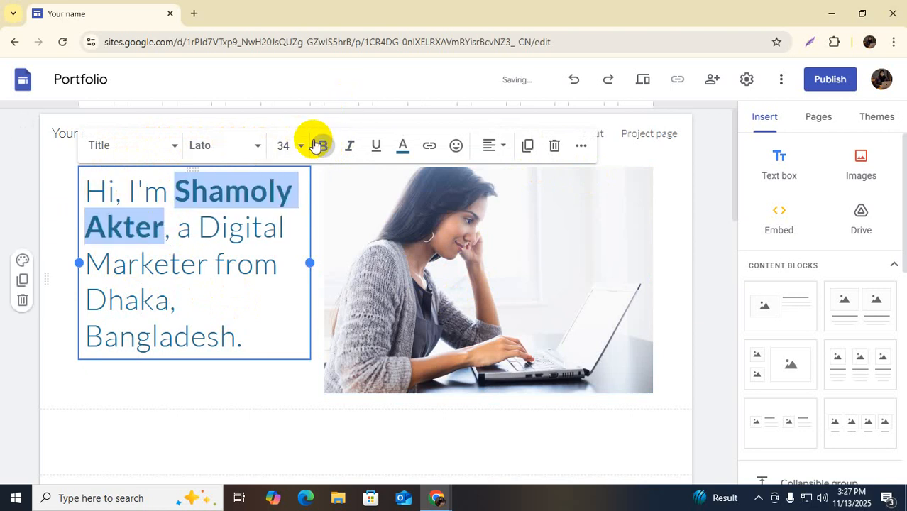
{"action": "left_click_drag", "start_coordinate": [199, 227], "coordinate": [207, 266]}
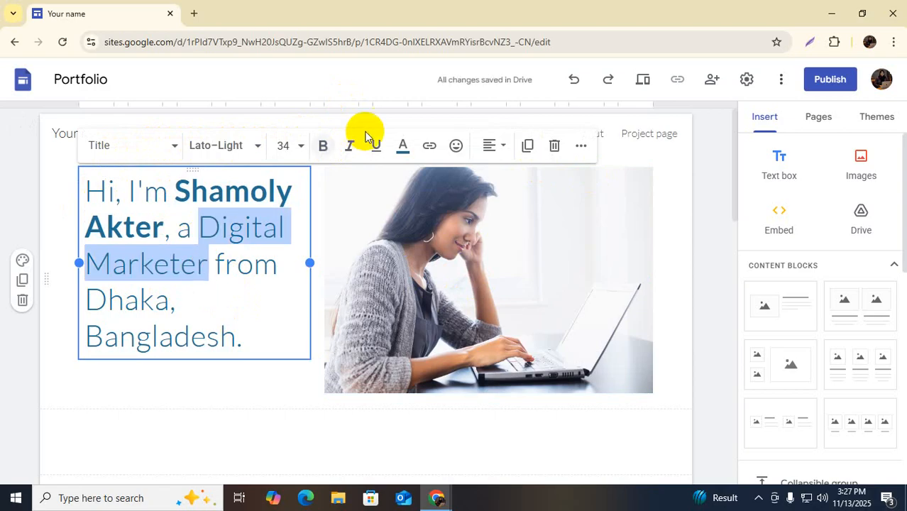
{"action": "left_click", "coordinate": [323, 146]}
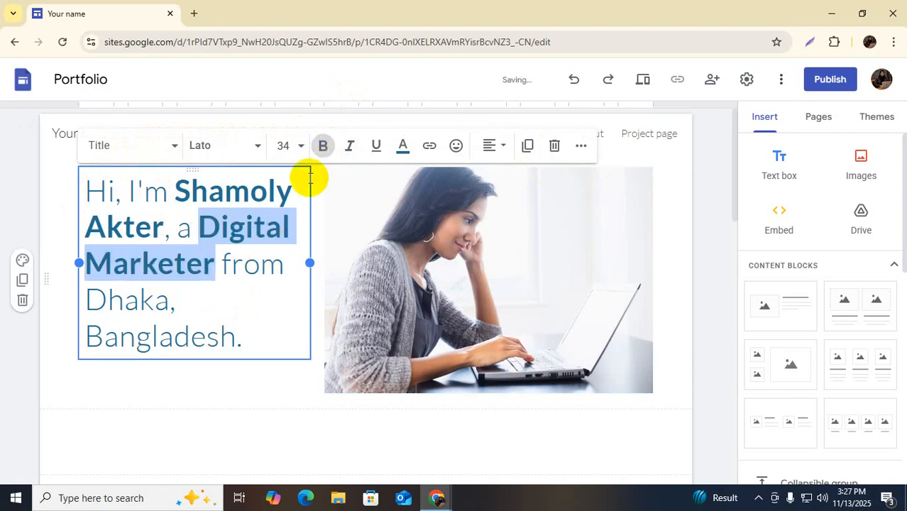
{"action": "left_click", "coordinate": [258, 308]}
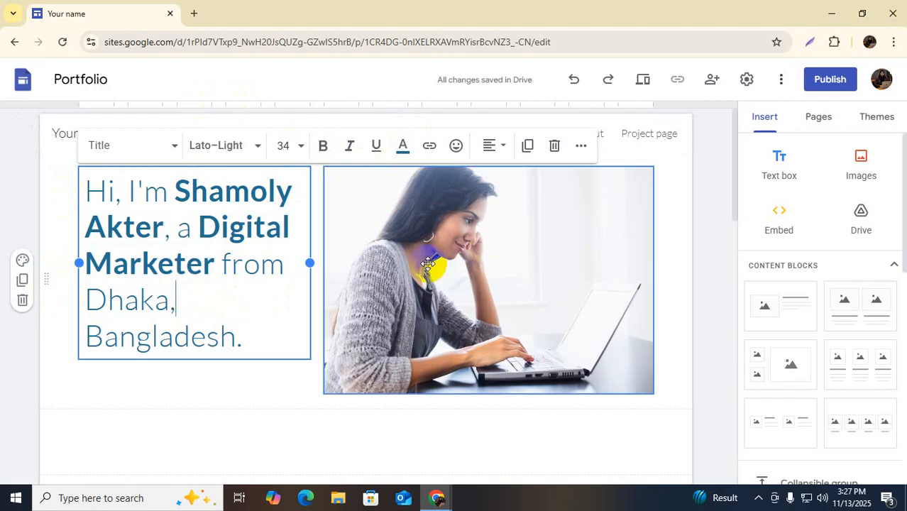
Select the hero photo and look for options to change it
{"action": "left_click", "coordinate": [476, 263]}
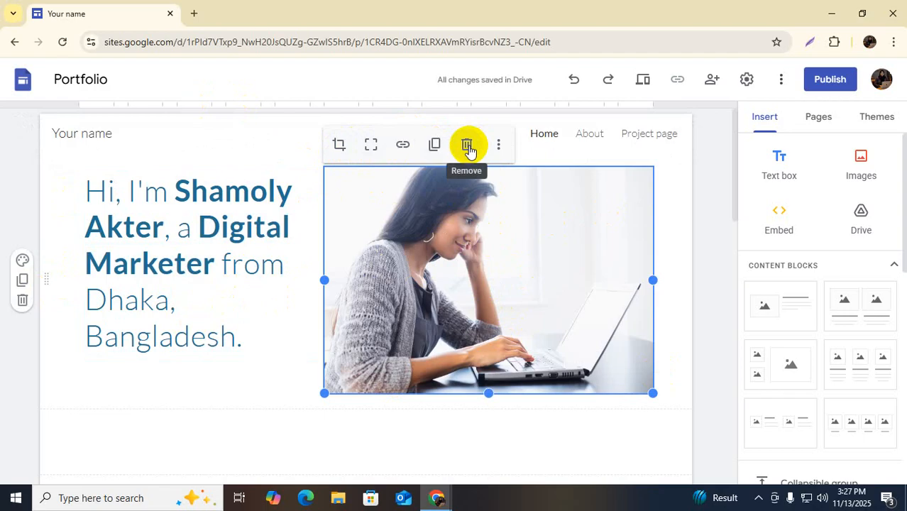
{"action": "right_click", "coordinate": [464, 223]}
{"action": "left_click", "coordinate": [428, 268]}
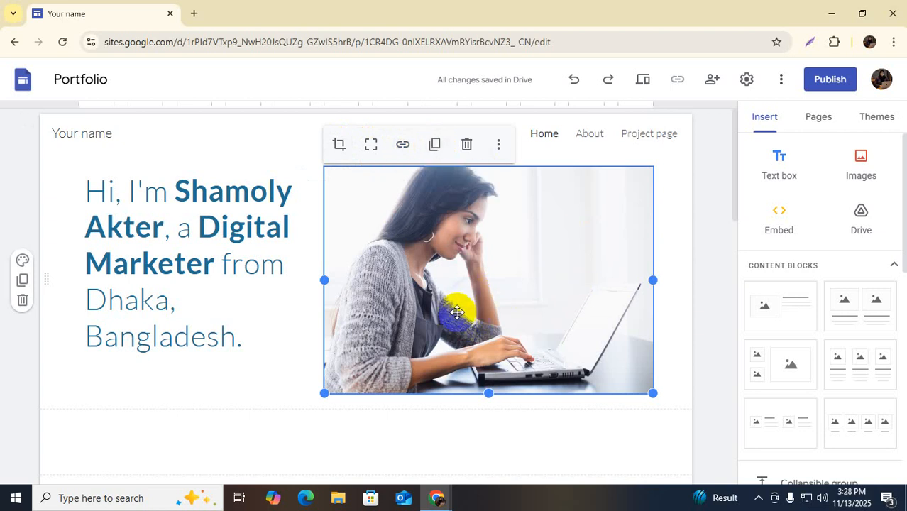
{"action": "right_click", "coordinate": [482, 263]}
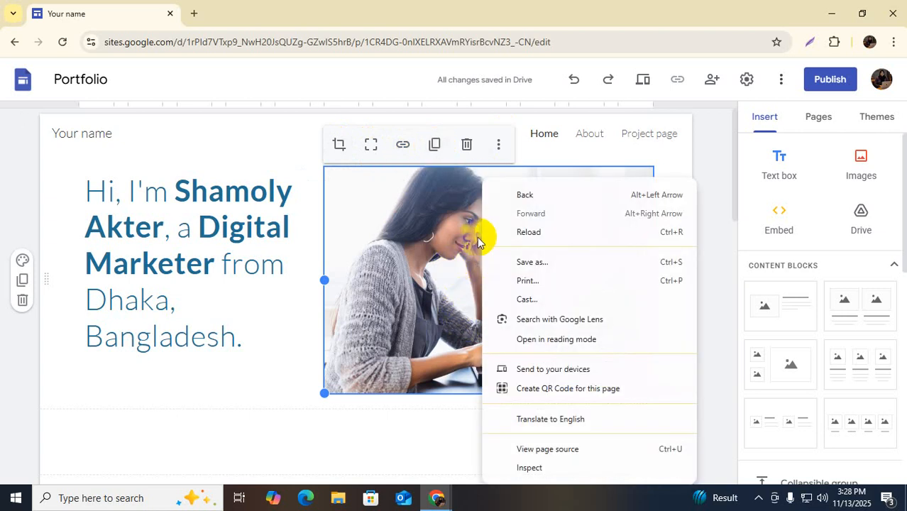
{"action": "left_click", "coordinate": [424, 288]}
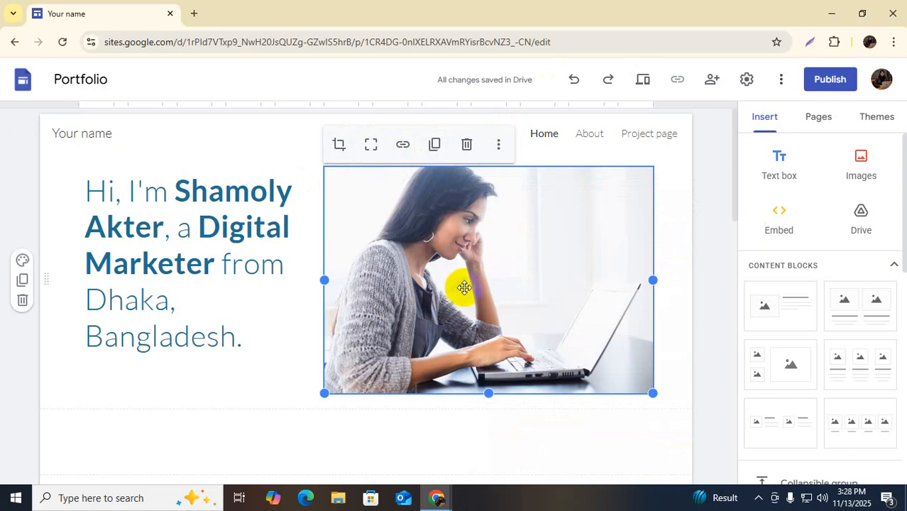
{"action": "scroll", "coordinate": [496, 320], "scroll_direction": "down", "scroll_amount": 2}
{"action": "scroll", "coordinate": [492, 313], "scroll_direction": "up", "scroll_amount": 2}
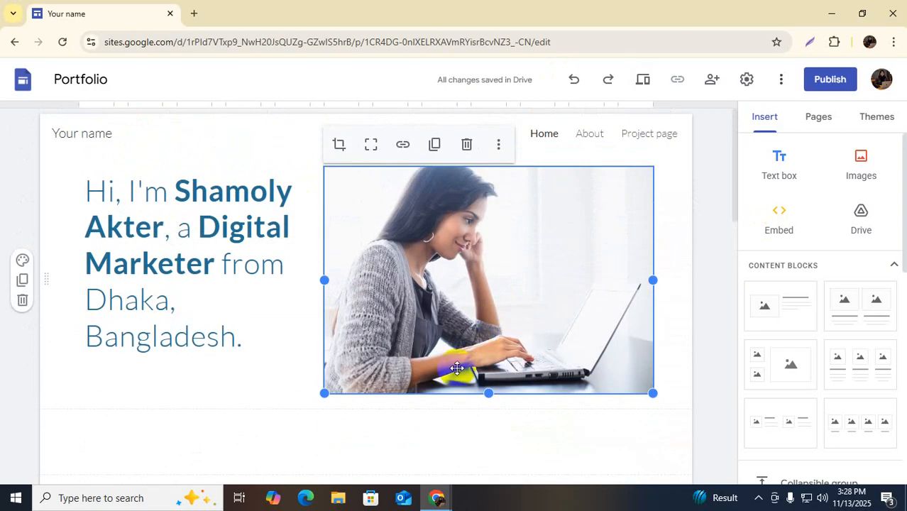
Delete the hero photo and start uploading a replacement image from the computer
{"action": "key", "text": "Delete"}
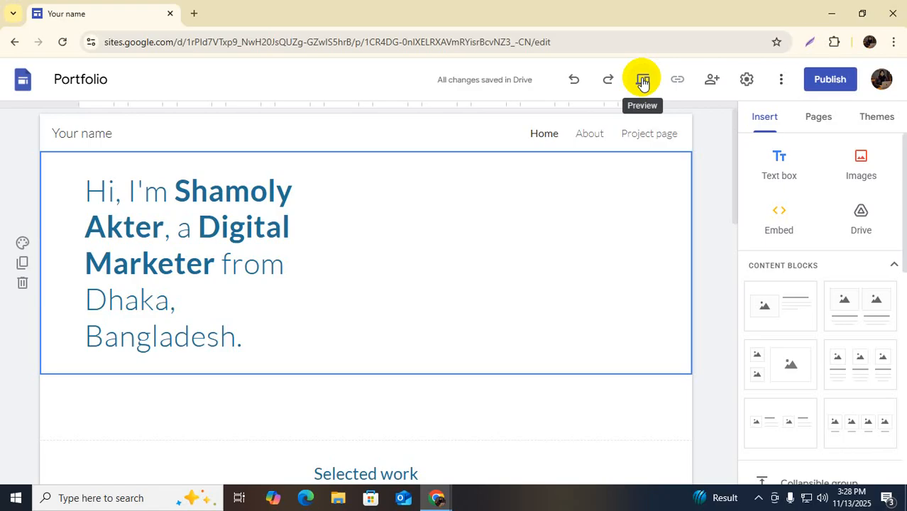
{"action": "left_click", "coordinate": [861, 163]}
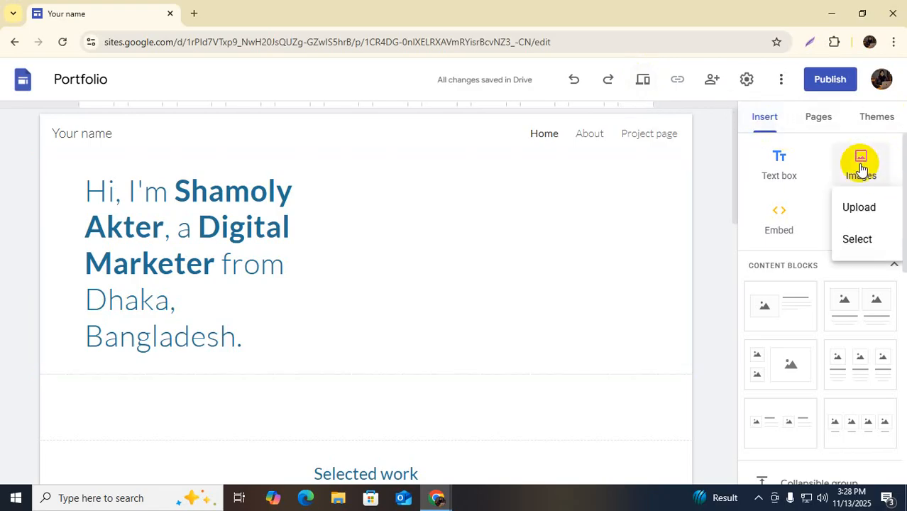
{"action": "left_click", "coordinate": [859, 209]}
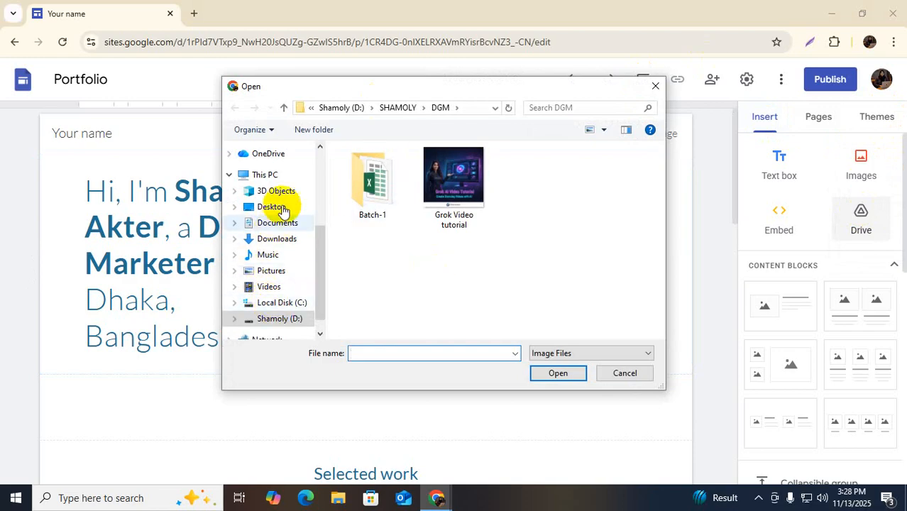
Browse from Downloads to the D: drive's SHAMOLY folder, checking inside DGM
{"action": "left_click", "coordinate": [283, 244]}
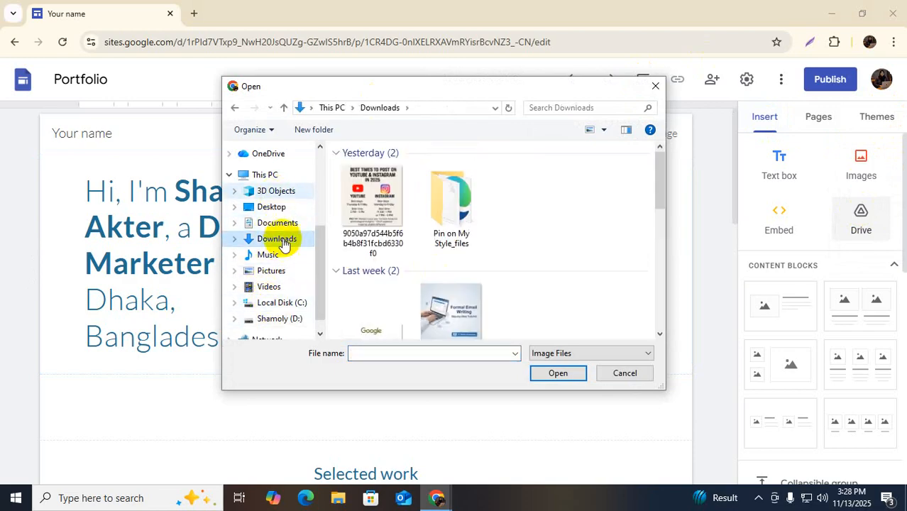
{"action": "scroll", "coordinate": [284, 263], "scroll_direction": "down", "scroll_amount": 1}
{"action": "left_click", "coordinate": [281, 300]}
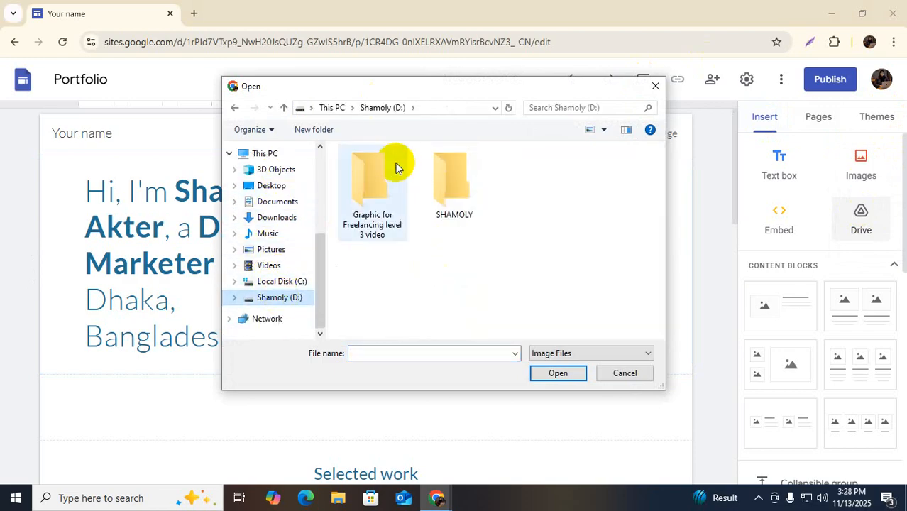
{"action": "double_click", "coordinate": [456, 181]}
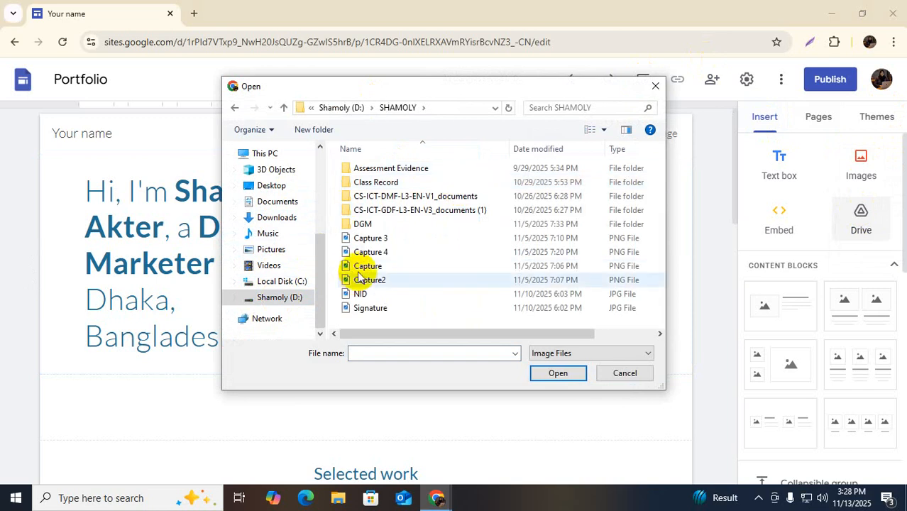
{"action": "scroll", "coordinate": [383, 212], "scroll_direction": "right", "scroll_amount": 3}
{"action": "scroll", "coordinate": [377, 256], "scroll_direction": "left", "scroll_amount": 3}
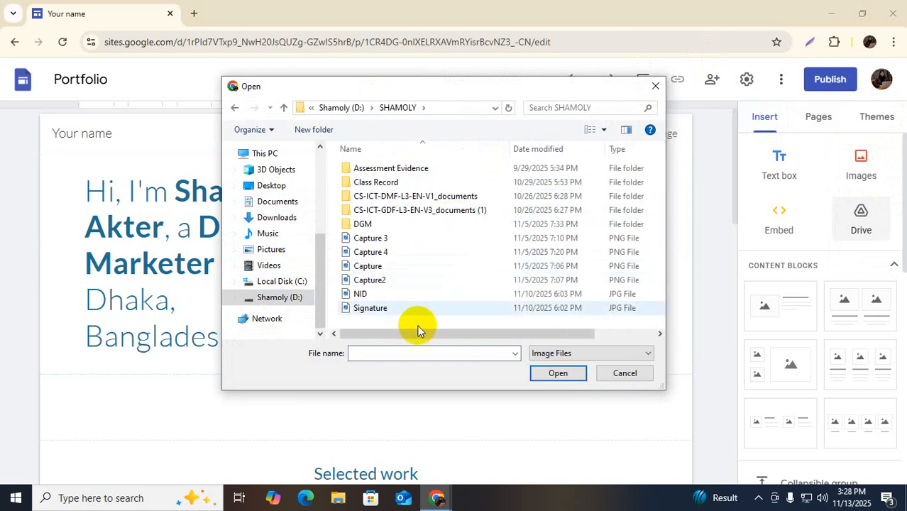
{"action": "double_click", "coordinate": [376, 225]}
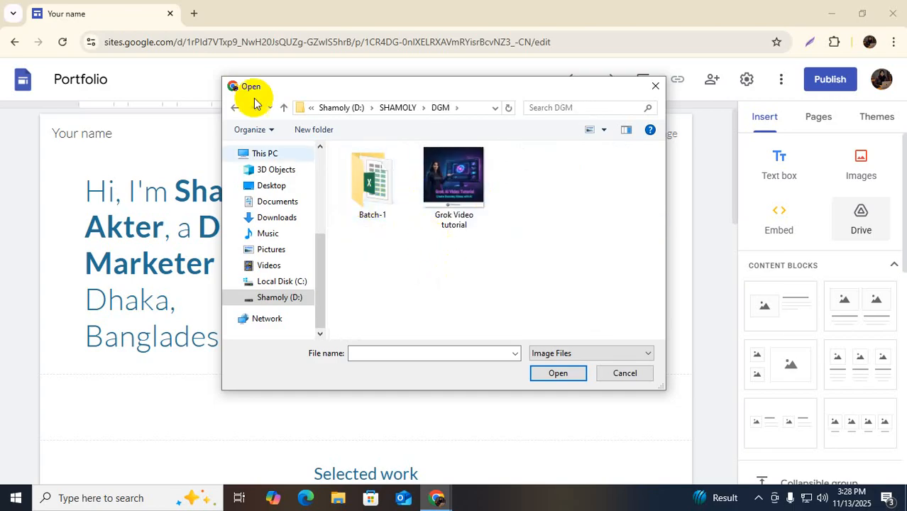
{"action": "left_click", "coordinate": [283, 108]}
Set the file type to All Files and show files as Large icons
{"action": "left_click", "coordinate": [547, 353]}
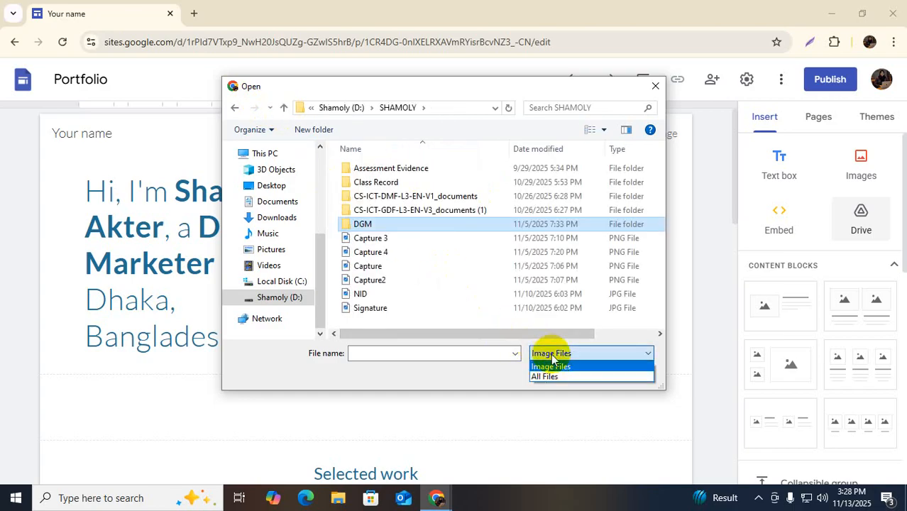
{"action": "left_click", "coordinate": [545, 374]}
{"action": "scroll", "coordinate": [424, 246], "scroll_direction": "down", "scroll_amount": 4}
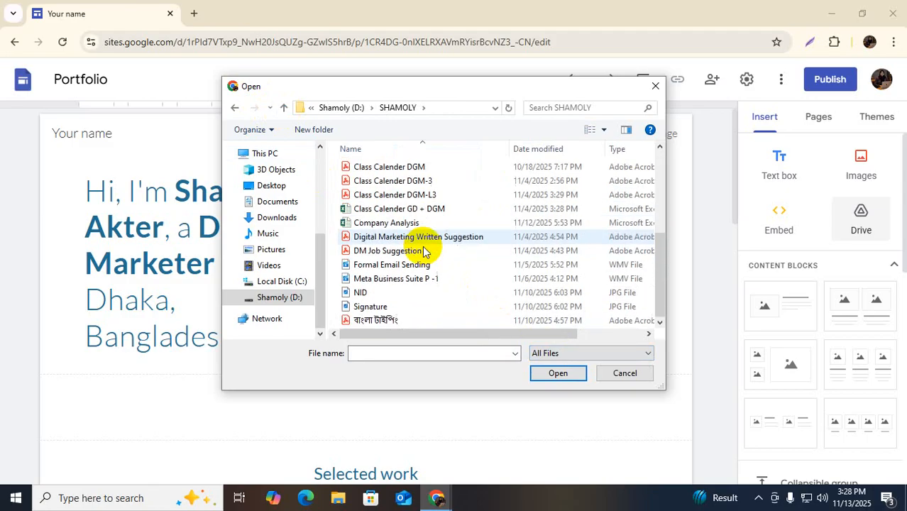
{"action": "right_click", "coordinate": [337, 175]}
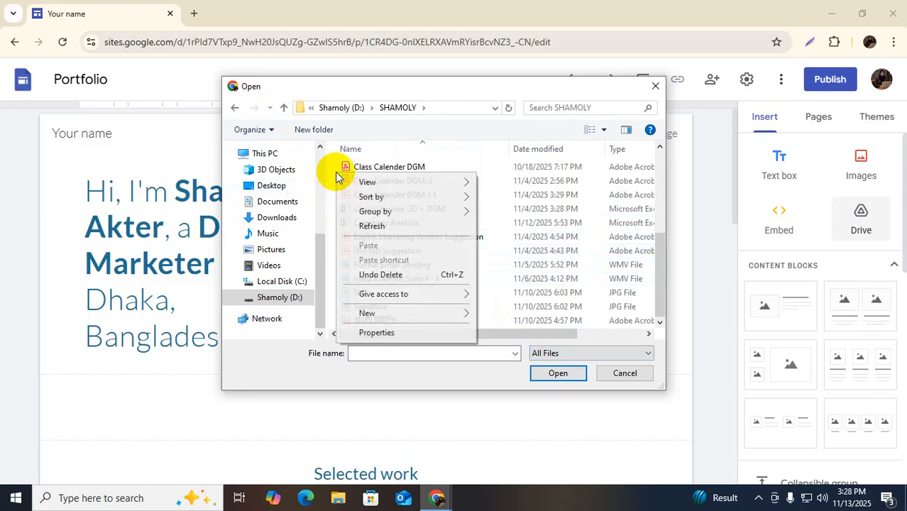
{"action": "mouse_move", "coordinate": [383, 183]}
{"action": "left_click", "coordinate": [533, 199]}
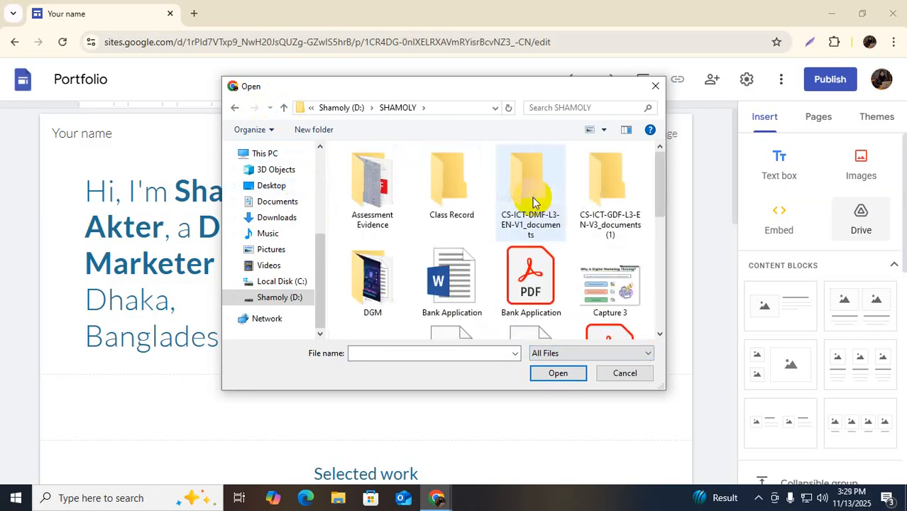
Open SHAMOLY > Class Record > Image and select IMG-20250112-WA0008
{"action": "scroll", "coordinate": [540, 259], "scroll_direction": "down", "scroll_amount": 1}
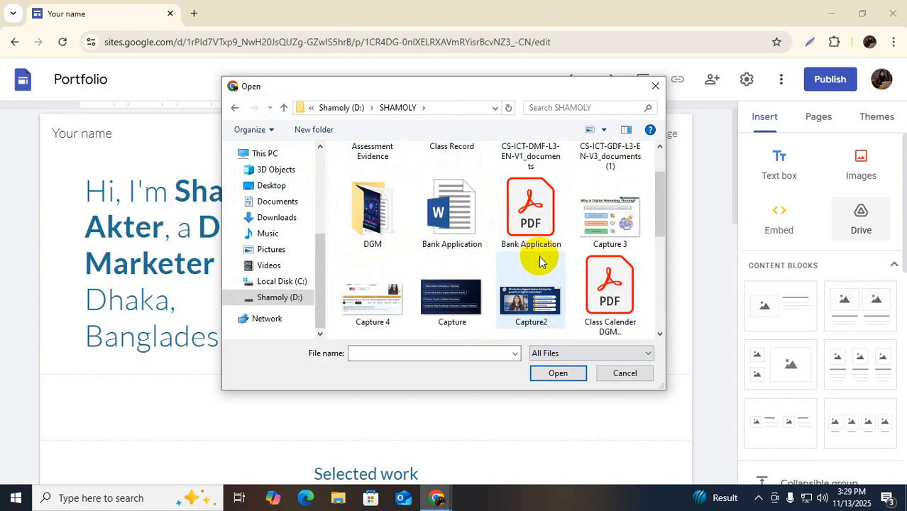
{"action": "double_click", "coordinate": [353, 226]}
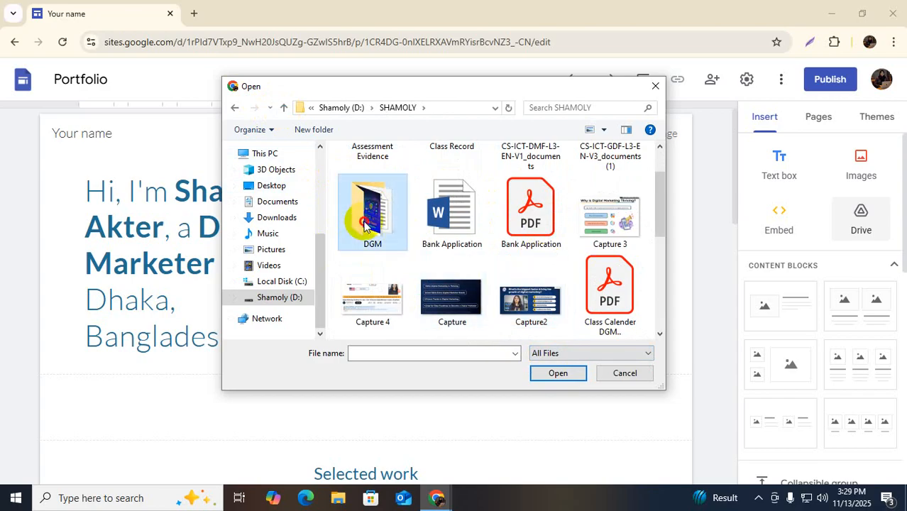
{"action": "scroll", "coordinate": [550, 260], "scroll_direction": "down", "scroll_amount": 3}
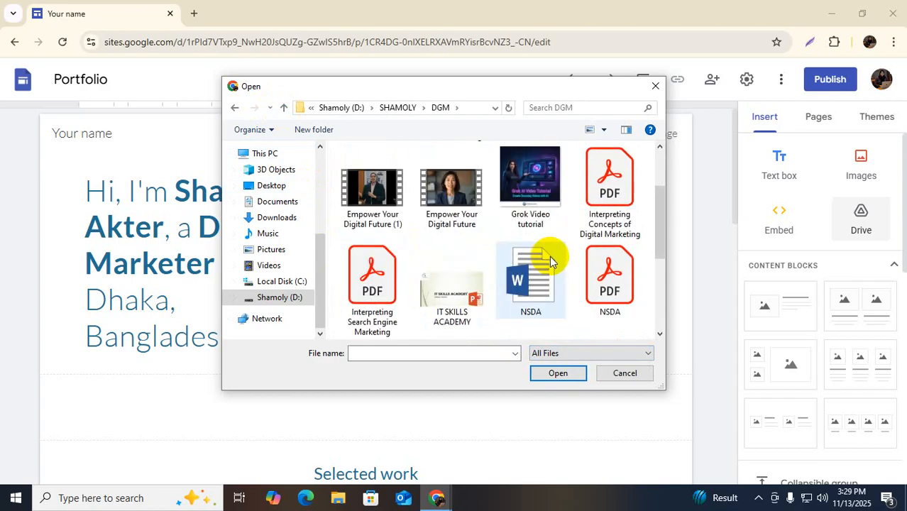
{"action": "scroll", "coordinate": [410, 258], "scroll_direction": "up", "scroll_amount": 4}
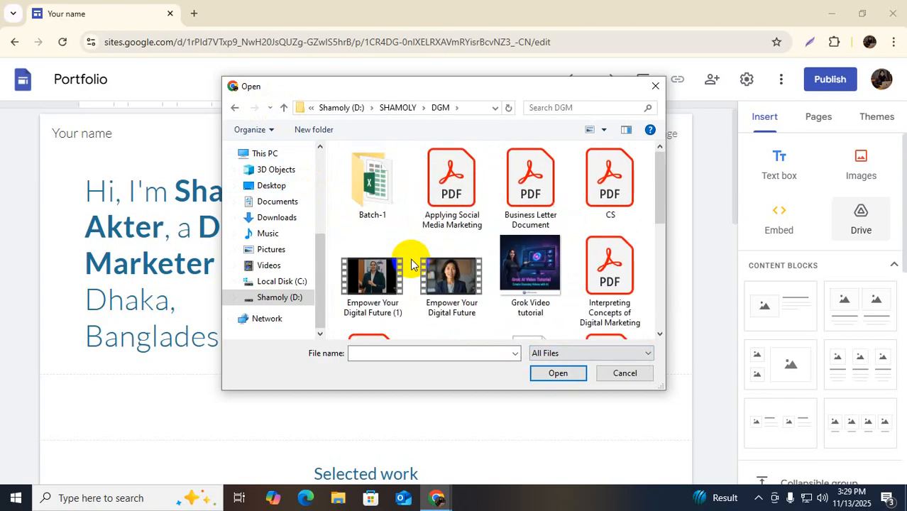
{"action": "left_click", "coordinate": [284, 108]}
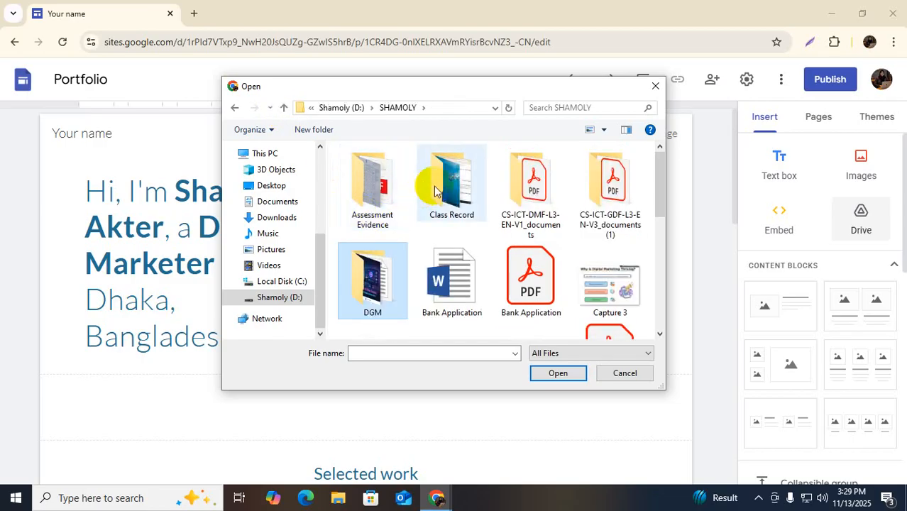
{"action": "double_click", "coordinate": [432, 207]}
{"action": "double_click", "coordinate": [372, 183]}
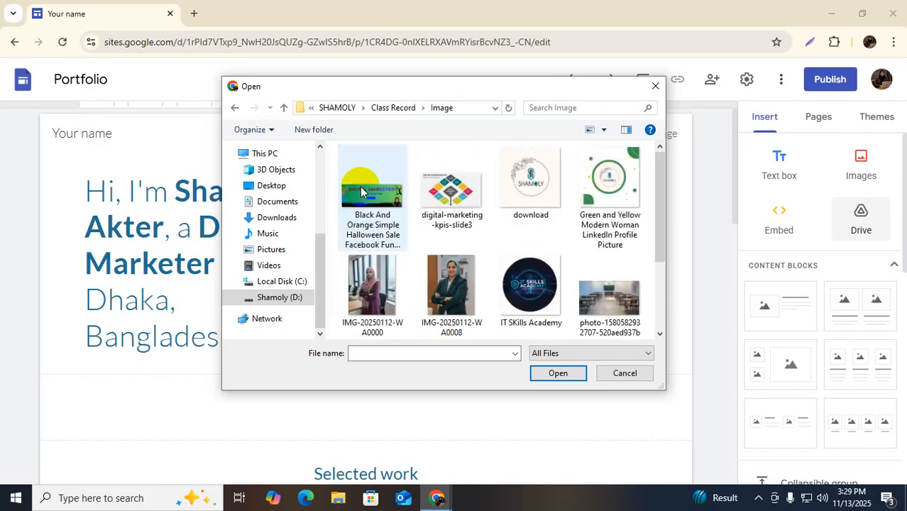
{"action": "scroll", "coordinate": [495, 214], "scroll_direction": "down", "scroll_amount": 1}
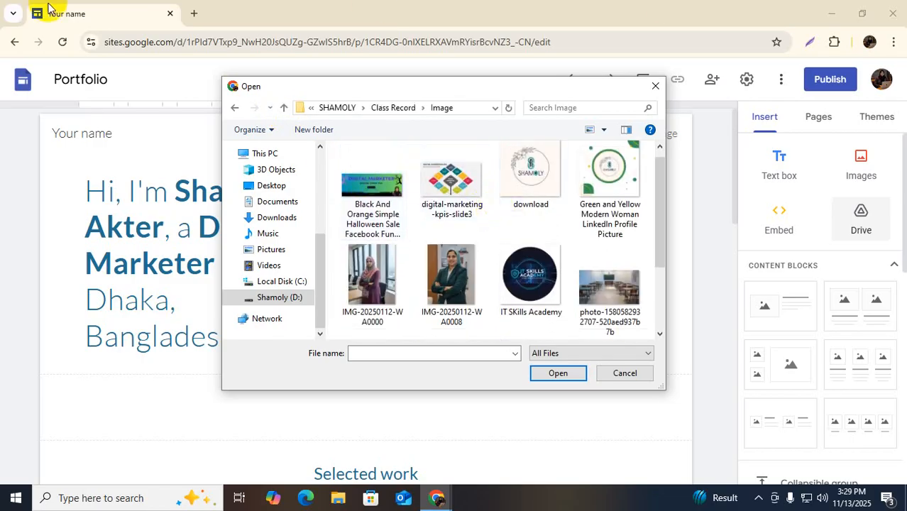
{"action": "left_click", "coordinate": [447, 277]}
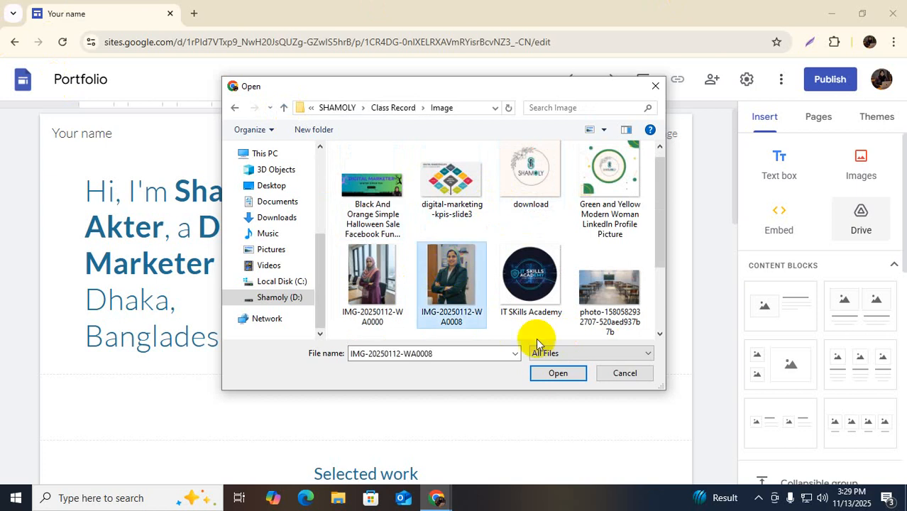
Insert IMG-20250112-WA0008 and drag it into the right column beside the hero heading
{"action": "left_click", "coordinate": [558, 374]}
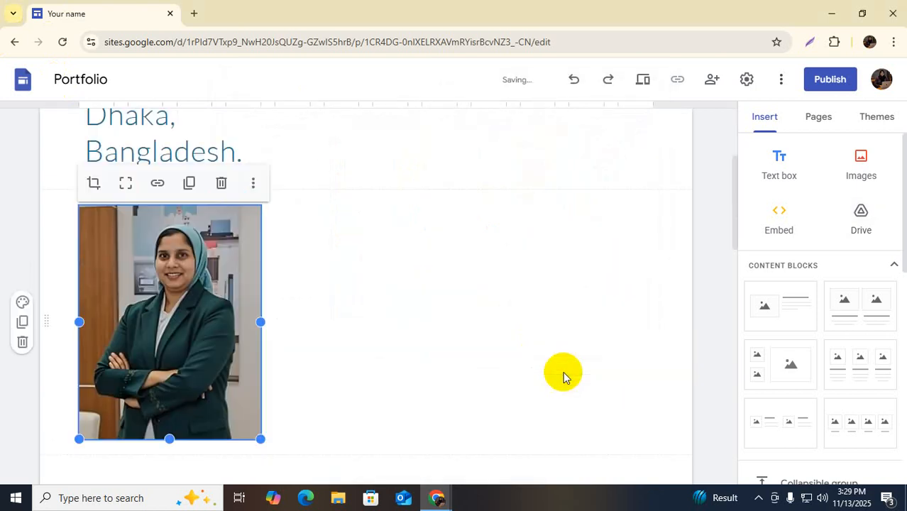
{"action": "scroll", "coordinate": [232, 382], "scroll_direction": "up", "scroll_amount": 3}
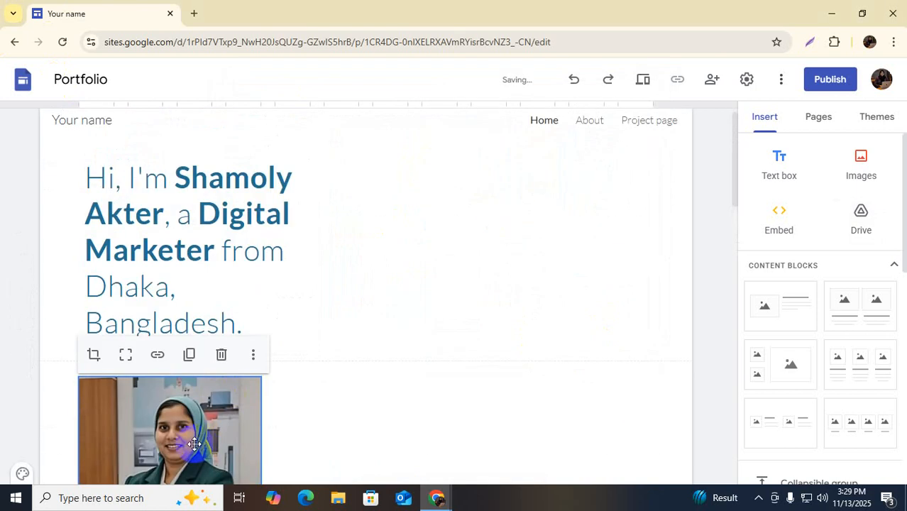
{"action": "left_click_drag", "start_coordinate": [194, 445], "coordinate": [473, 205]}
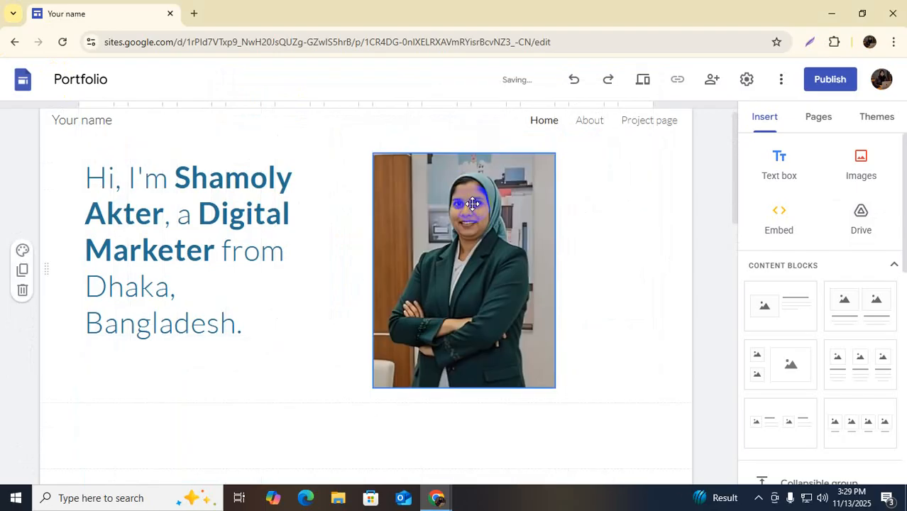
{"action": "left_click_drag", "start_coordinate": [498, 289], "coordinate": [532, 286]}
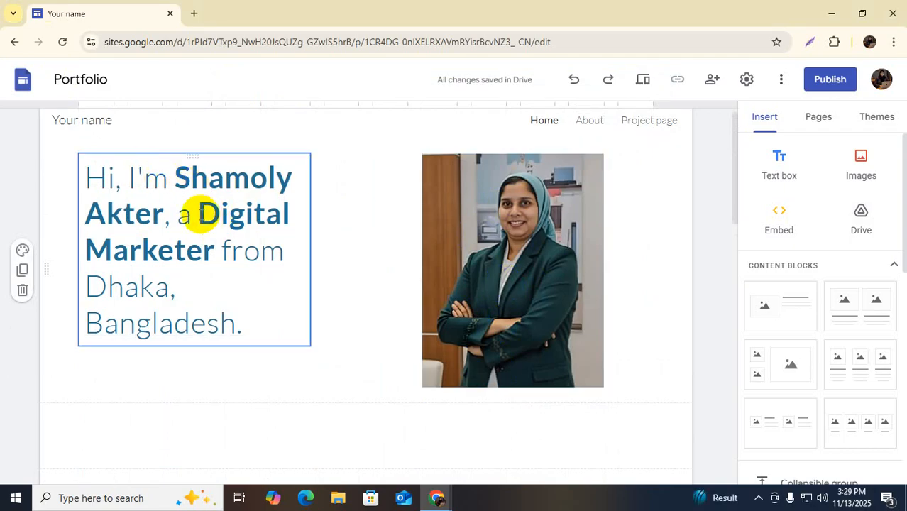
Insert 'Certified' before 'Digital Marketer' in the hero heading
{"action": "left_click", "coordinate": [199, 213]}
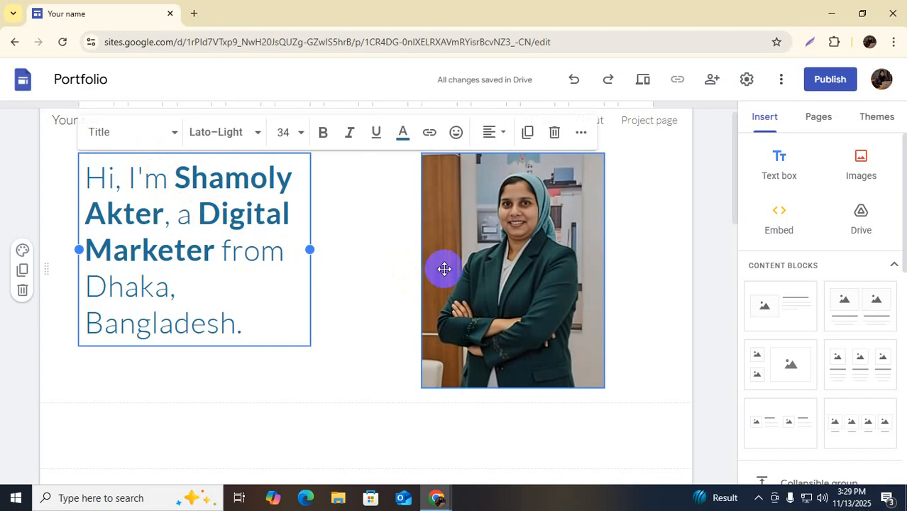
{"action": "type", "text": "Certi"}
{"action": "type", "text": "fied"}
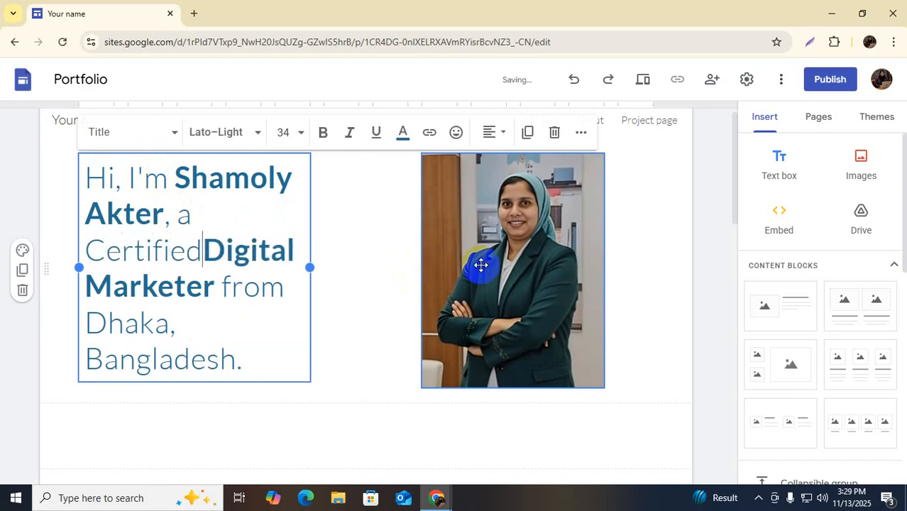
{"action": "left_click", "coordinate": [239, 314]}
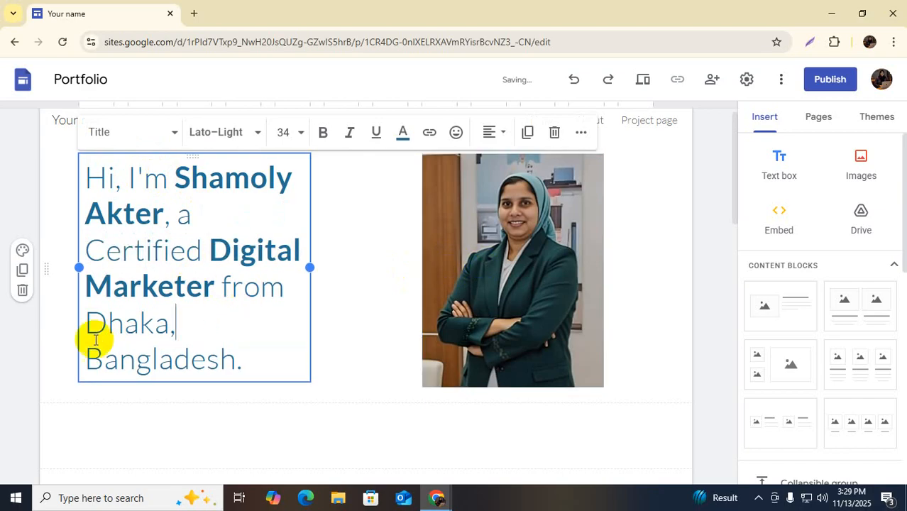
{"action": "left_click", "coordinate": [242, 363]}
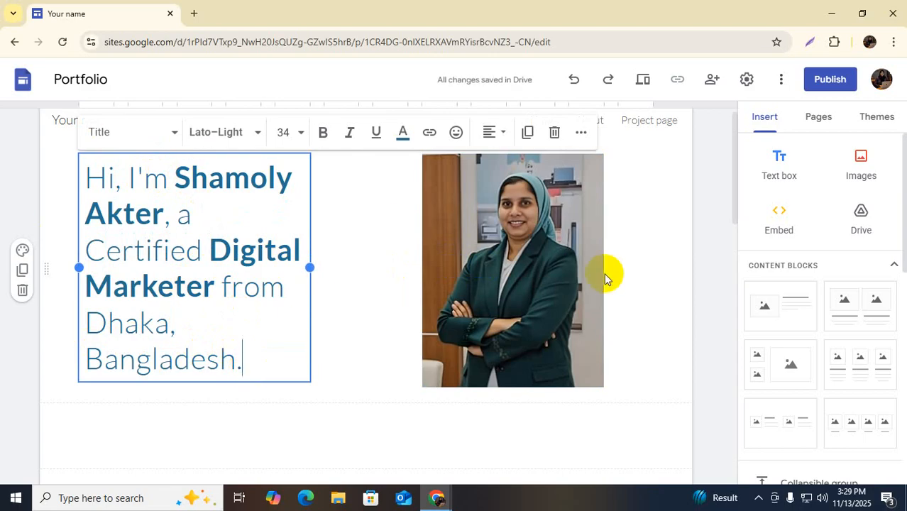
{"action": "scroll", "coordinate": [474, 341], "scroll_direction": "up", "scroll_amount": 1}
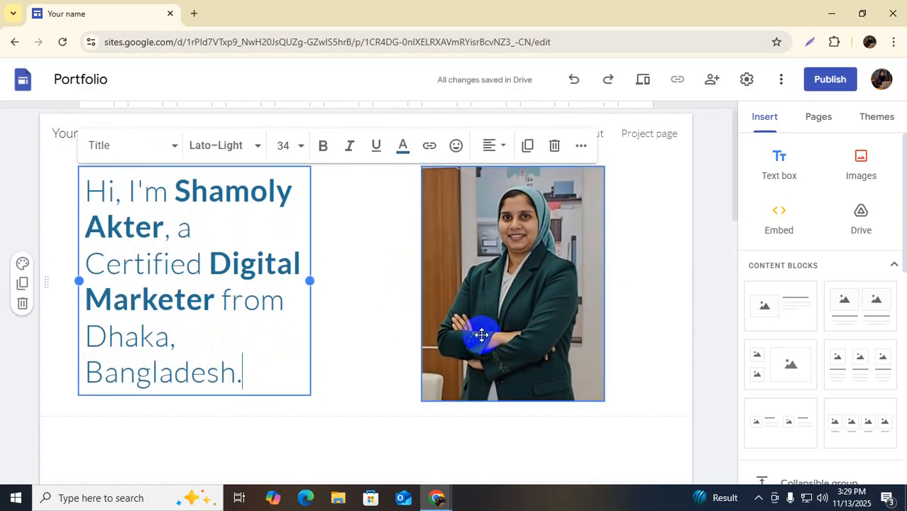
Drag the portrait photo's bottom handle up slightly to shorten it, then deselect it
{"action": "left_click", "coordinate": [519, 302]}
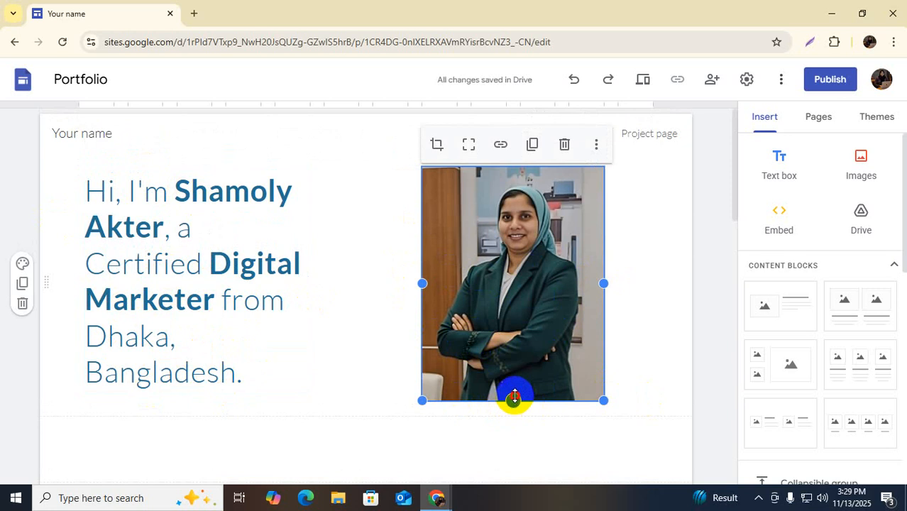
{"action": "left_click_drag", "start_coordinate": [514, 396], "coordinate": [514, 391]}
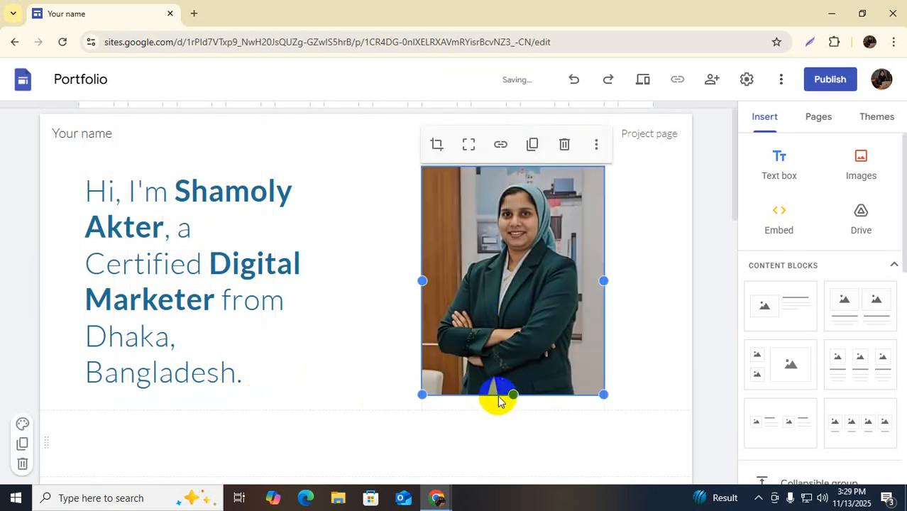
{"action": "left_click_drag", "start_coordinate": [515, 393], "coordinate": [515, 395]}
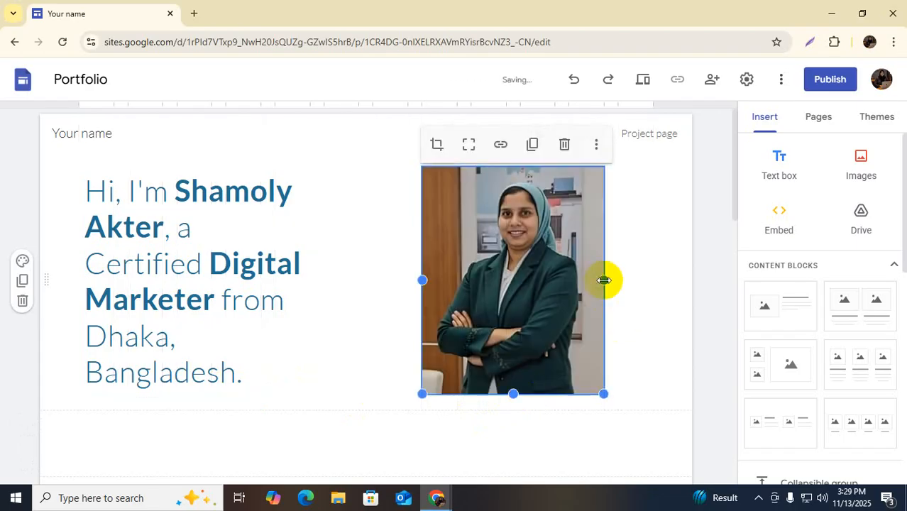
{"action": "left_click", "coordinate": [642, 284]}
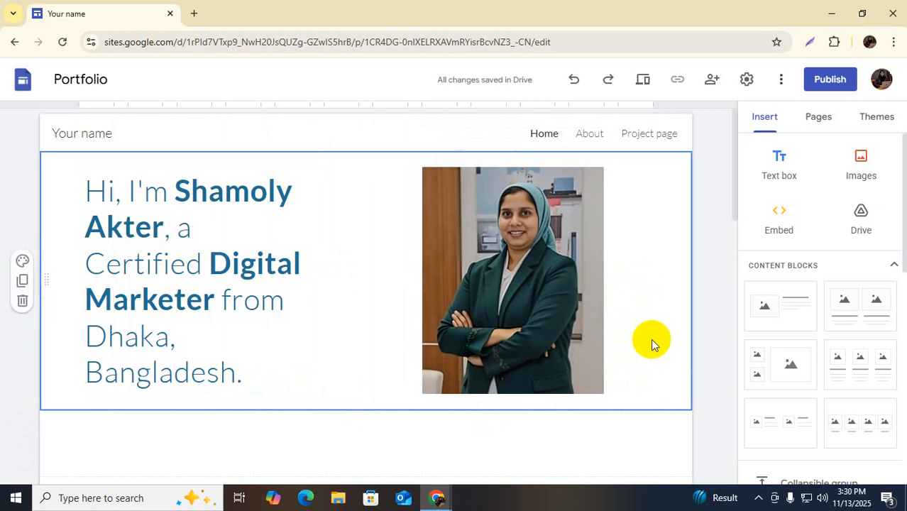
{"action": "scroll", "coordinate": [511, 298], "scroll_direction": "down", "scroll_amount": 3}
Replace the 'Selected work' heading text with 'Digital Marketing'
{"action": "left_click", "coordinate": [375, 312]}
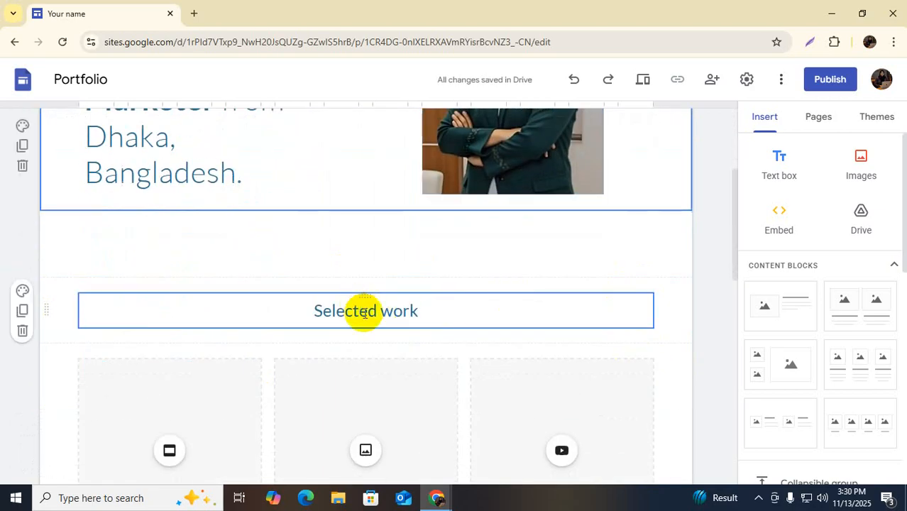
{"action": "left_click", "coordinate": [364, 313]}
{"action": "left_click", "coordinate": [409, 312]}
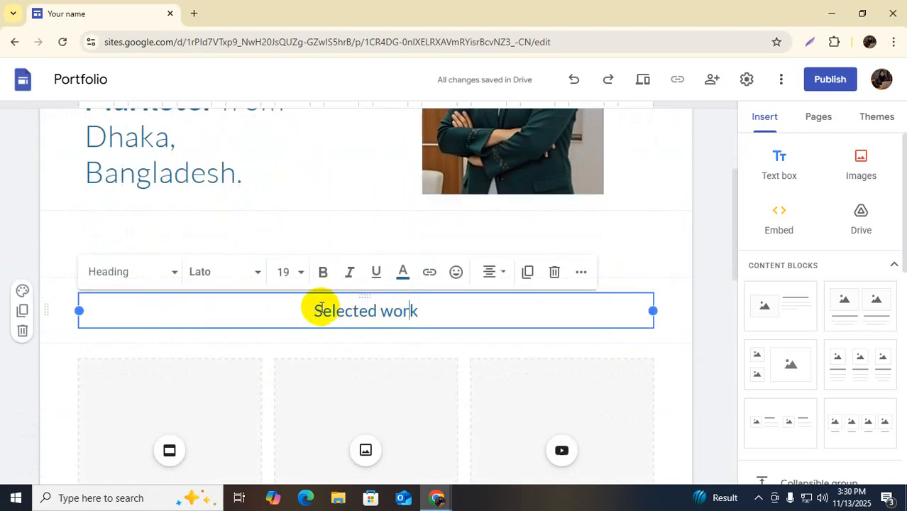
{"action": "left_click_drag", "start_coordinate": [315, 311], "coordinate": [428, 309]}
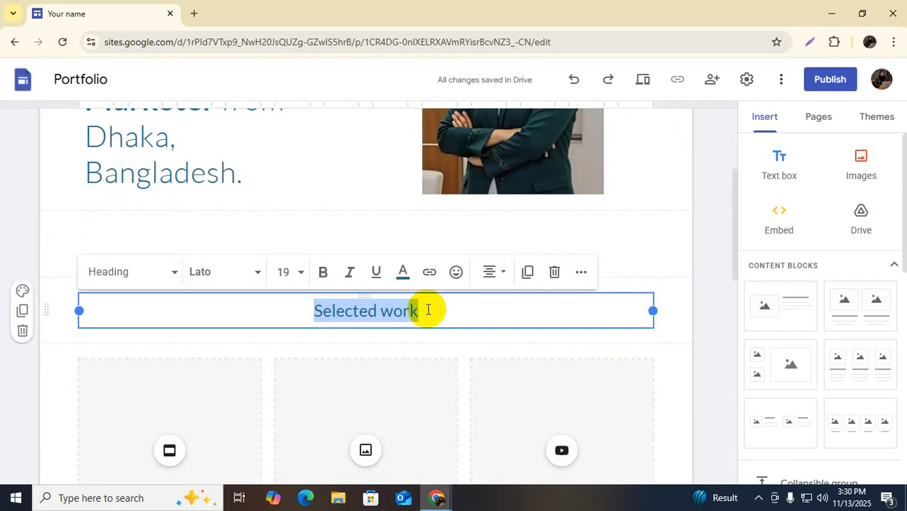
{"action": "type", "text": "Di"}
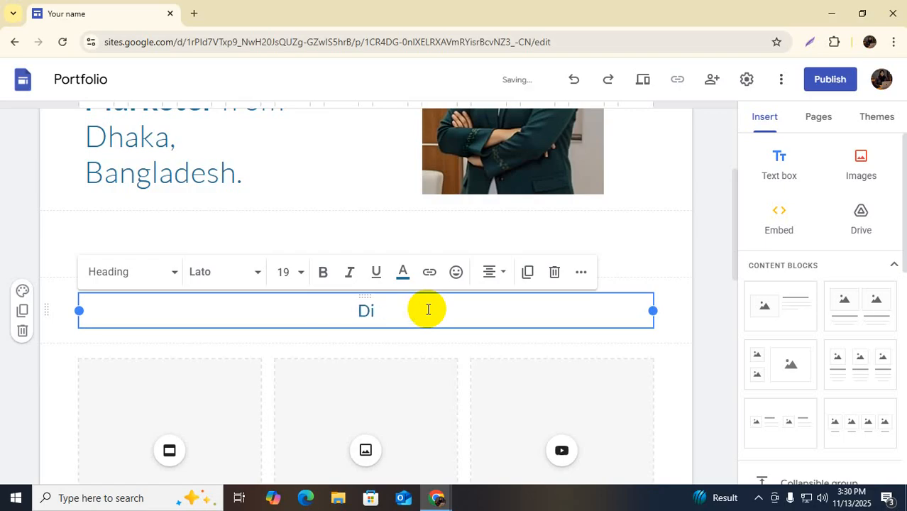
{"action": "type", "text": "gital "}
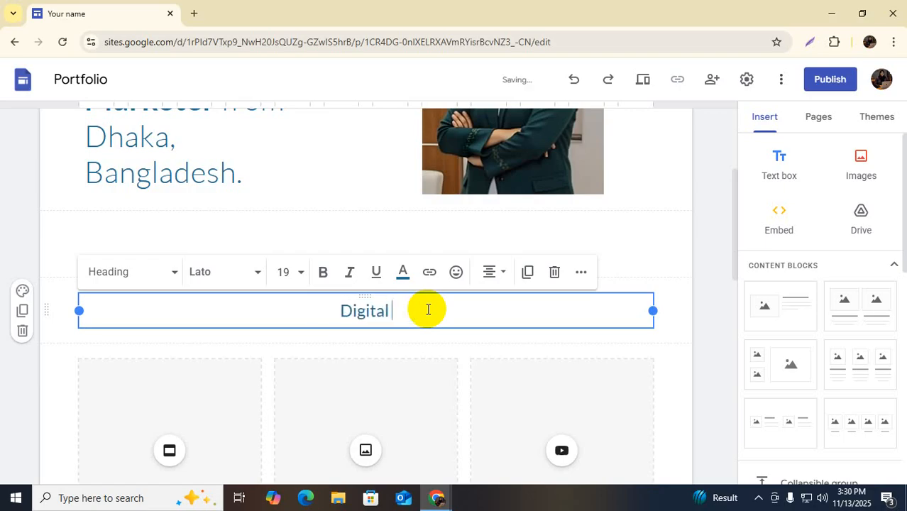
{"action": "type", "text": "Mar"}
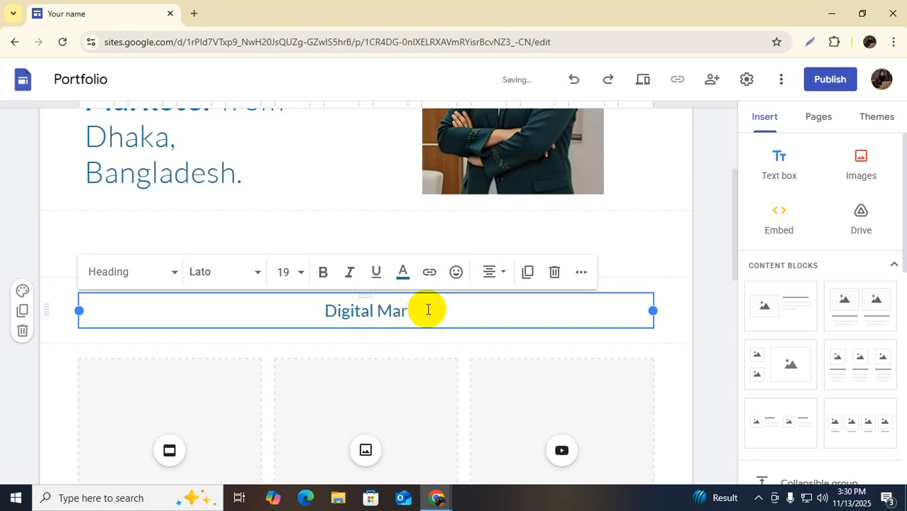
{"action": "type", "text": "keting"}
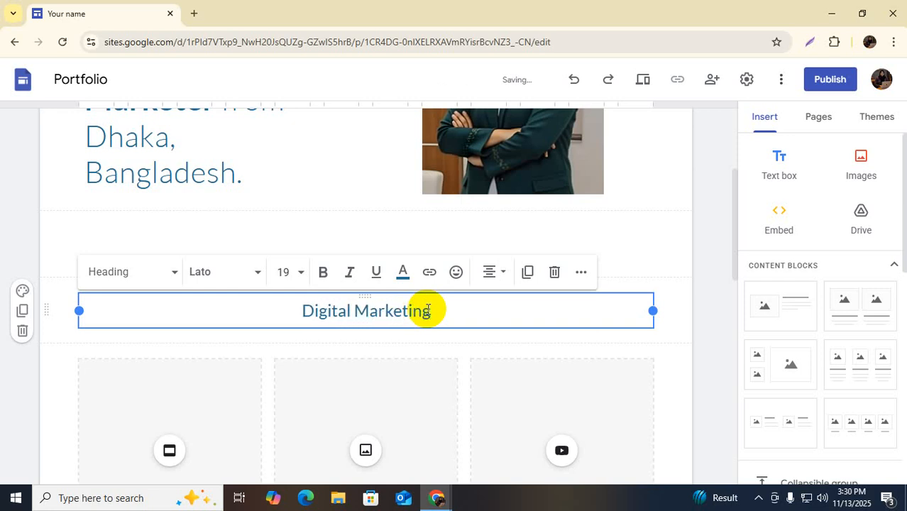
{"action": "scroll", "coordinate": [209, 401], "scroll_direction": "down", "scroll_amount": 2}
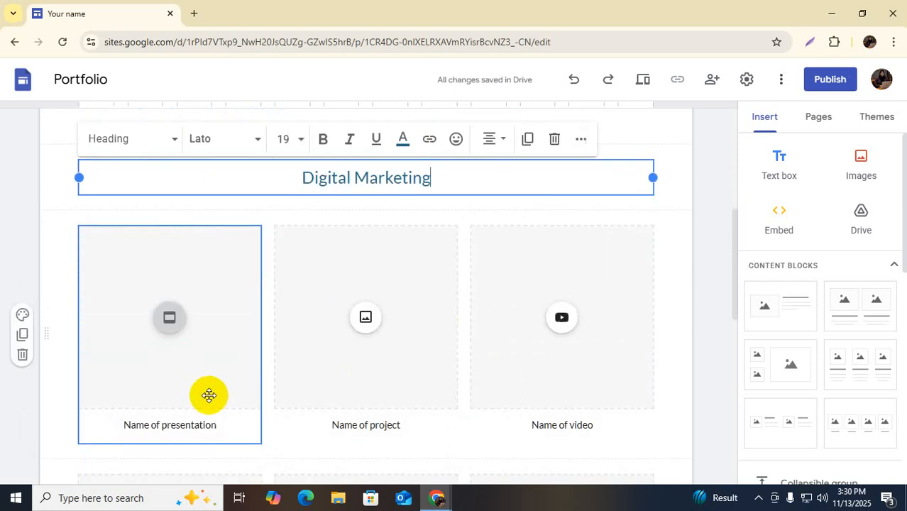
Open the Slides picker from the first card's presentation icon and browse recent presentations
{"action": "left_click", "coordinate": [170, 317]}
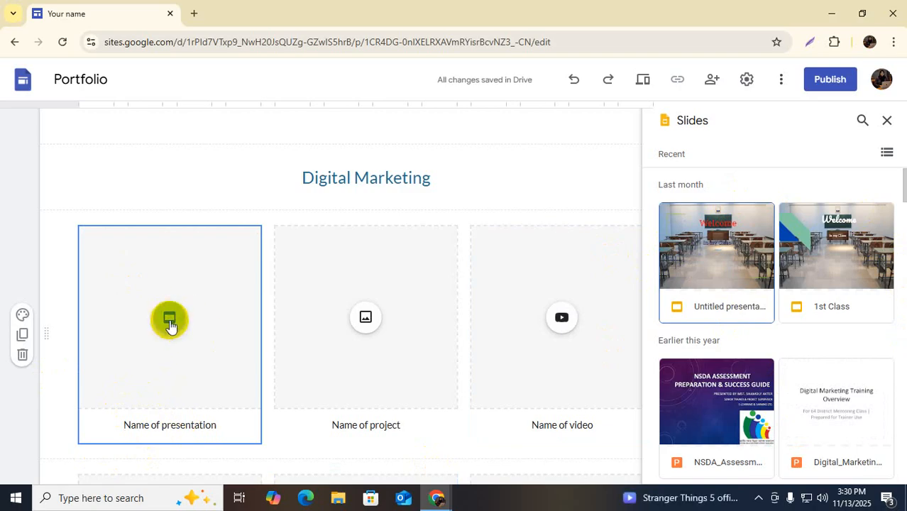
{"action": "scroll", "coordinate": [167, 330], "scroll_direction": "down", "scroll_amount": 1}
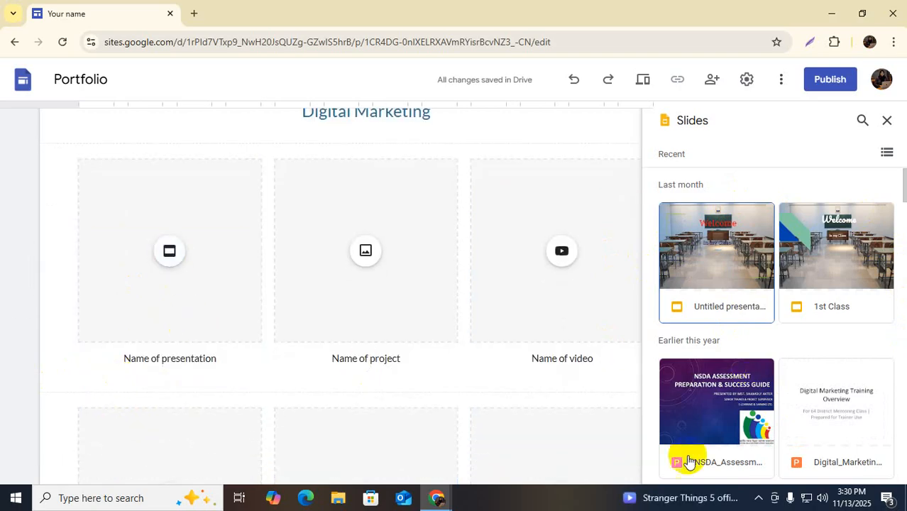
{"action": "scroll", "coordinate": [728, 433], "scroll_direction": "down", "scroll_amount": 3}
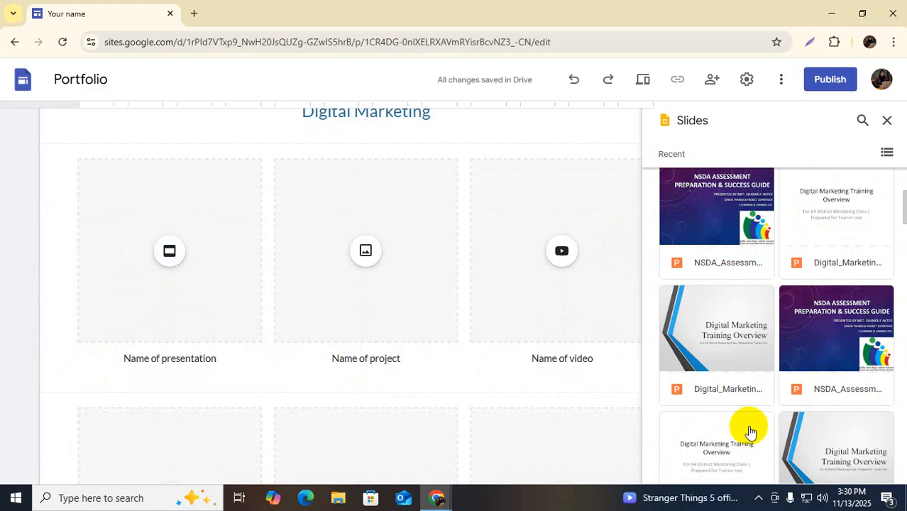
{"action": "scroll", "coordinate": [752, 426], "scroll_direction": "down", "scroll_amount": 2}
{"action": "scroll", "coordinate": [752, 401], "scroll_direction": "down", "scroll_amount": 1}
{"action": "scroll", "coordinate": [743, 387], "scroll_direction": "up", "scroll_amount": 3}
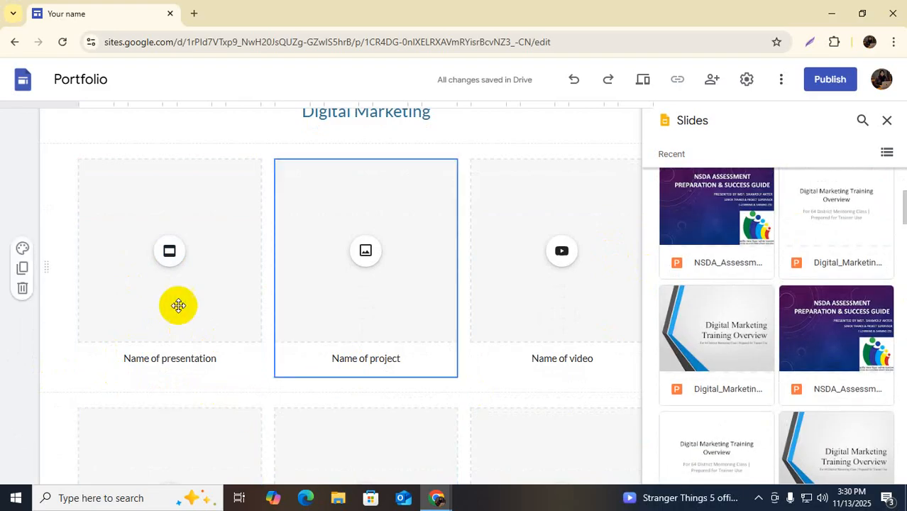
{"action": "scroll", "coordinate": [158, 355], "scroll_direction": "up", "scroll_amount": 2}
{"action": "scroll", "coordinate": [168, 349], "scroll_direction": "down", "scroll_amount": 2}
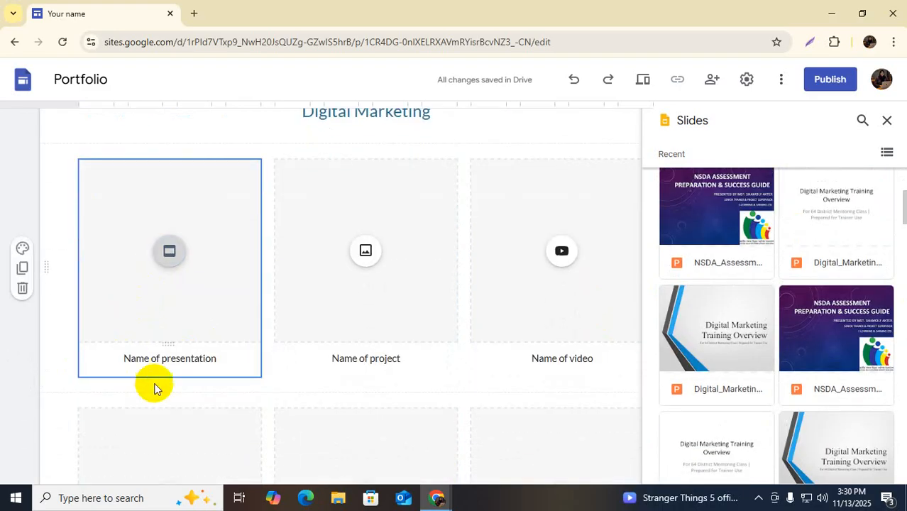
{"action": "left_click", "coordinate": [169, 362]}
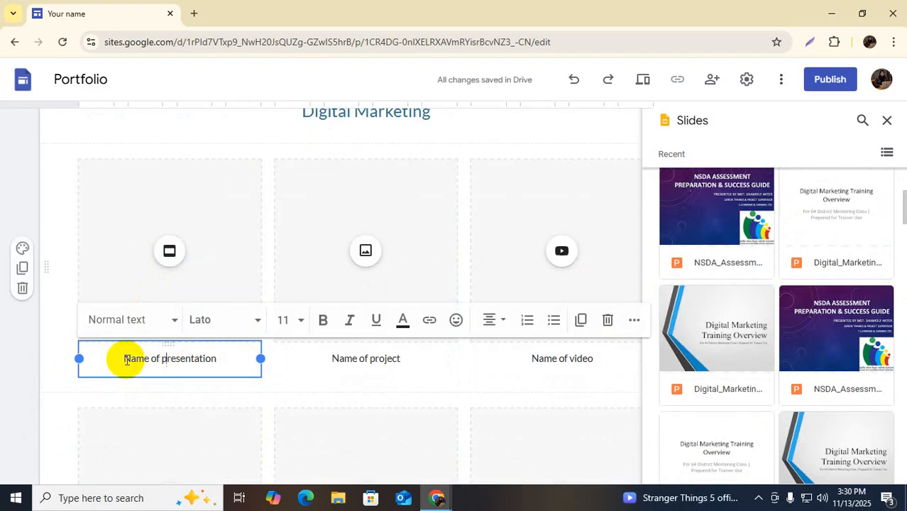
Replace the first card's 'Name of presentation' caption with 'Company Audit'
{"action": "left_click_drag", "start_coordinate": [124, 360], "coordinate": [217, 362]}
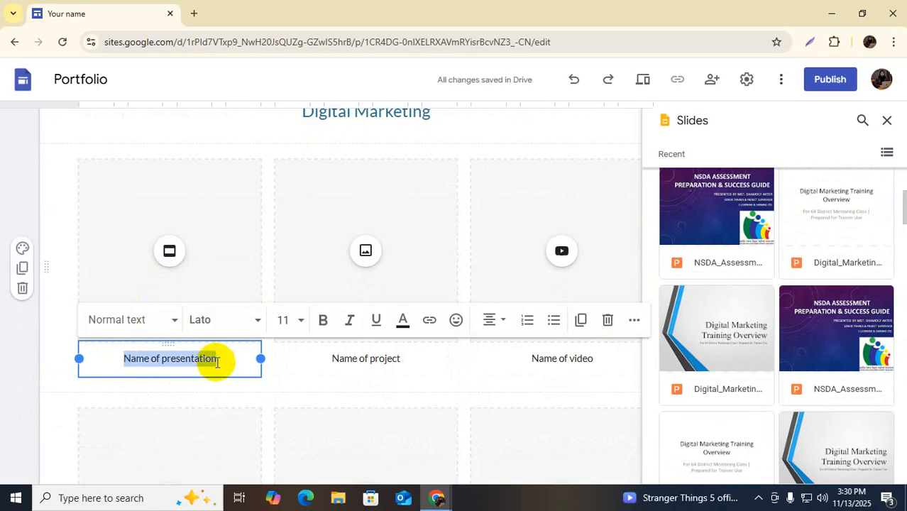
{"action": "type", "text": "Digital Marketing"}
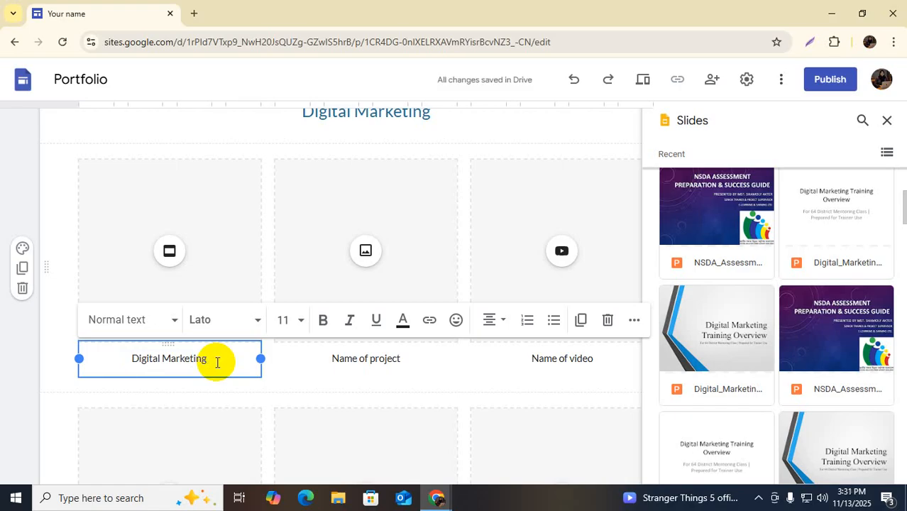
{"action": "type", "text": "Tr"}
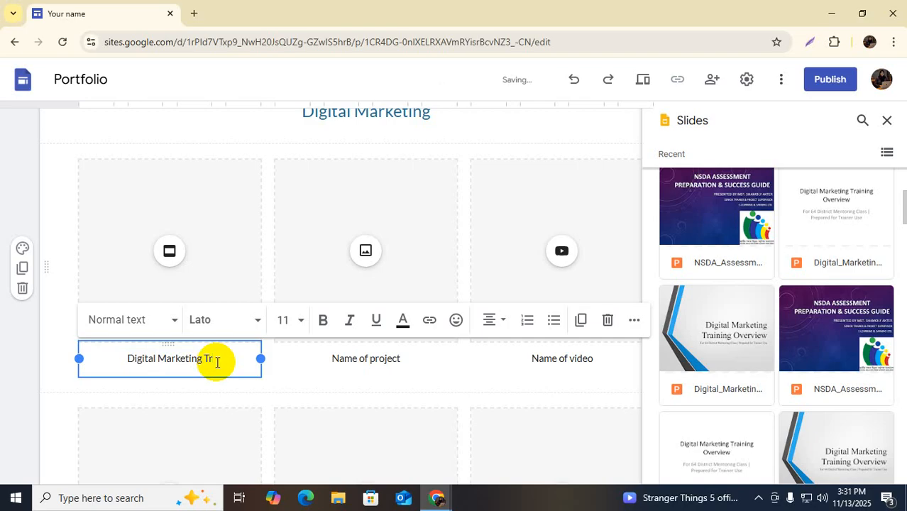
{"action": "type", "text": "ain"}
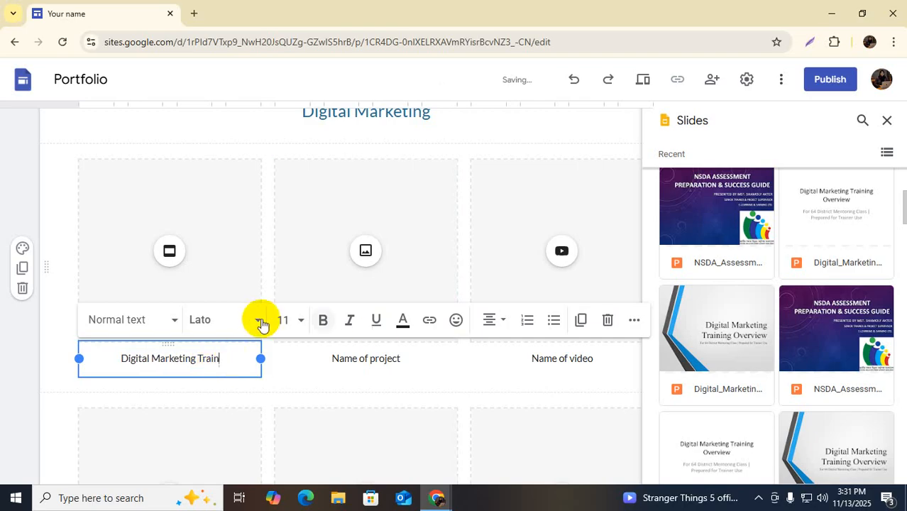
{"action": "left_click_drag", "start_coordinate": [224, 358], "coordinate": [117, 358]}
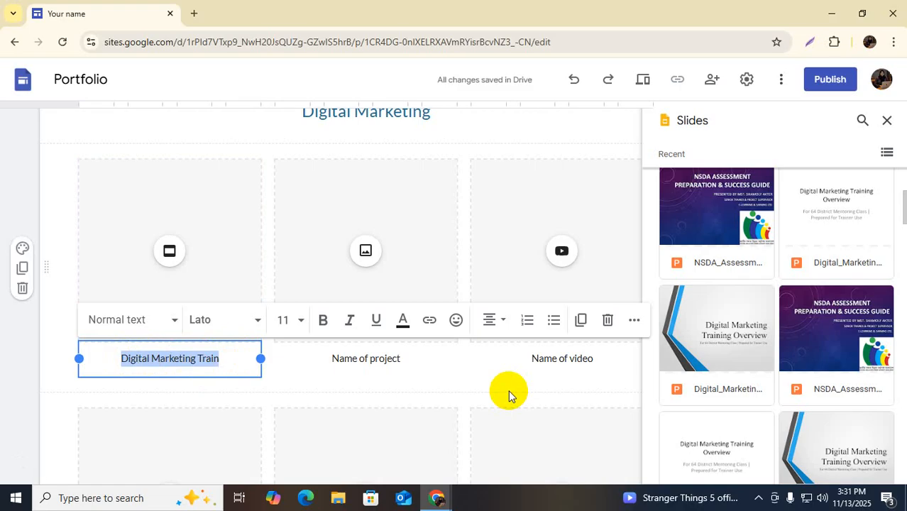
{"action": "type", "text": "Company Audit"}
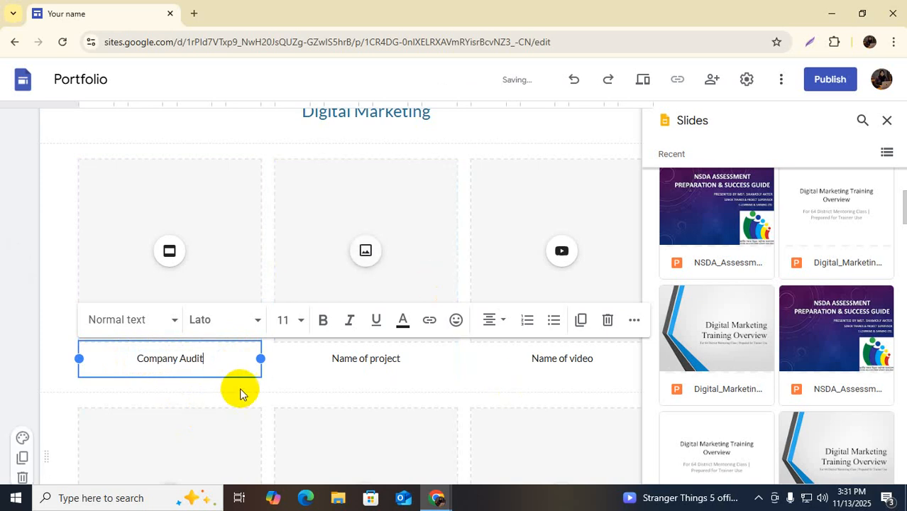
{"action": "key", "text": "Escape"}
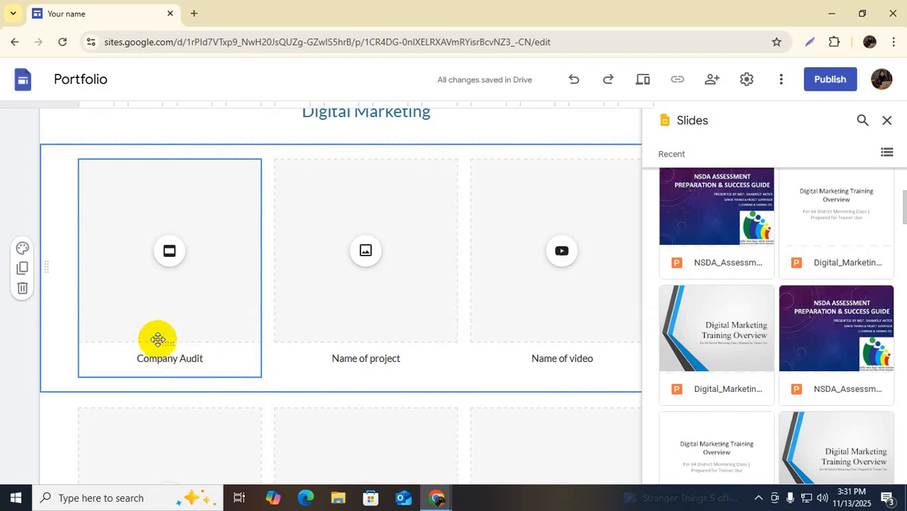
{"action": "key", "text": "Escape"}
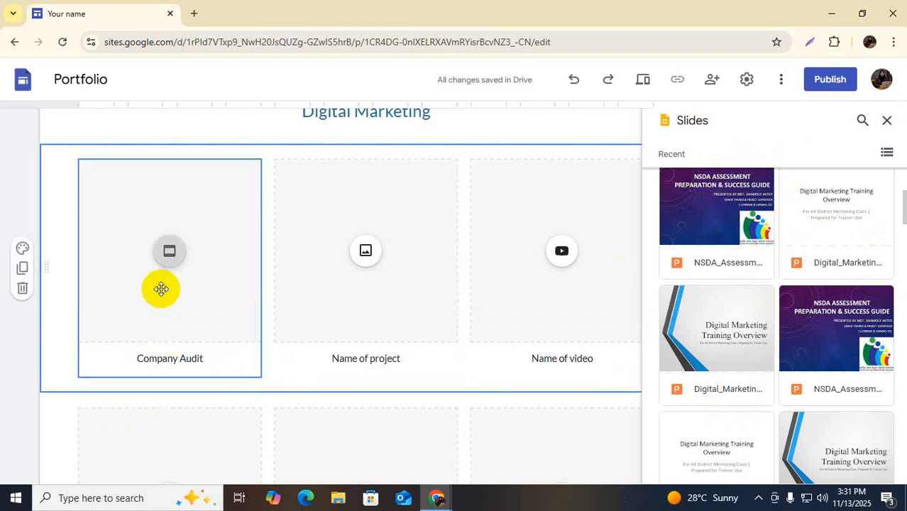
{"action": "scroll", "coordinate": [713, 284], "scroll_direction": "up", "scroll_amount": 3}
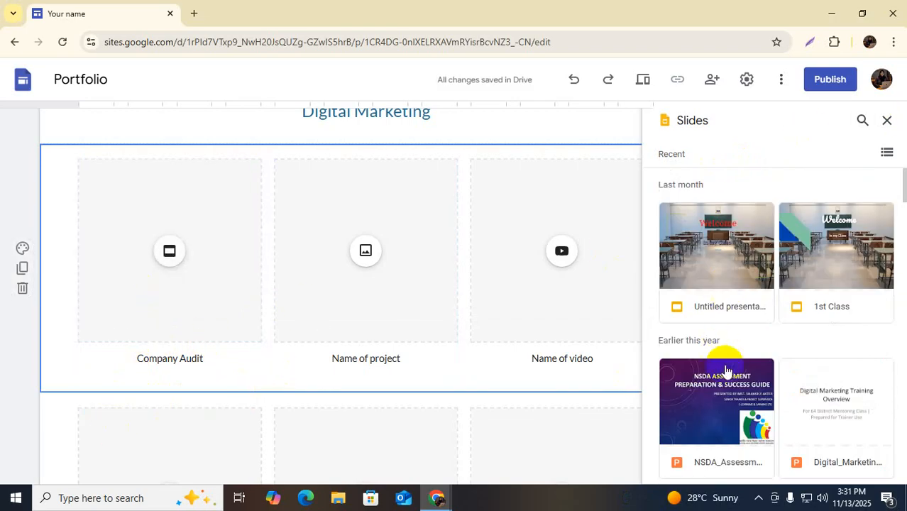
{"action": "scroll", "coordinate": [720, 354], "scroll_direction": "down", "scroll_amount": 5}
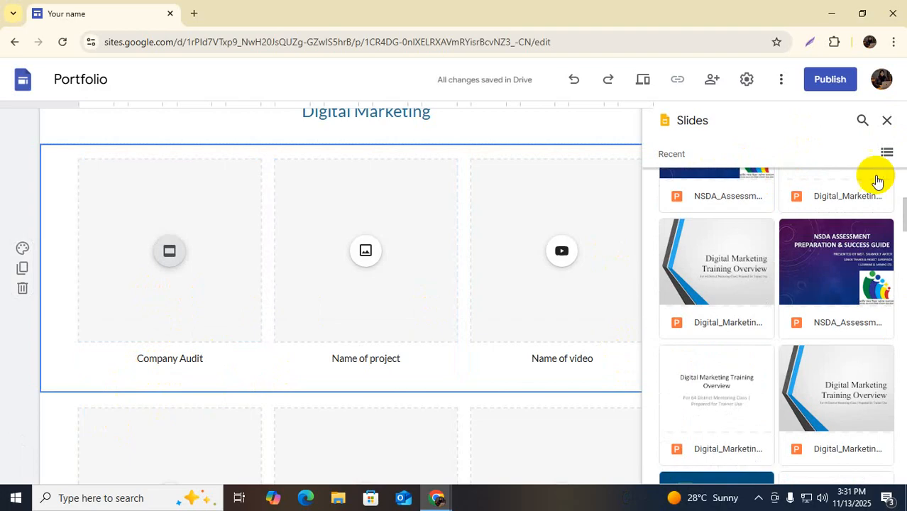
{"action": "scroll", "coordinate": [744, 301], "scroll_direction": "down", "scroll_amount": 3}
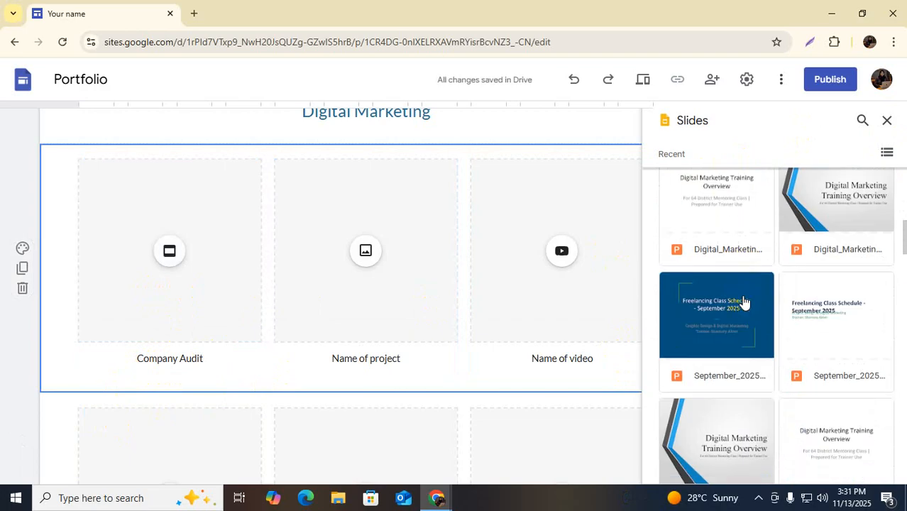
{"action": "scroll", "coordinate": [728, 327], "scroll_direction": "down", "scroll_amount": 1}
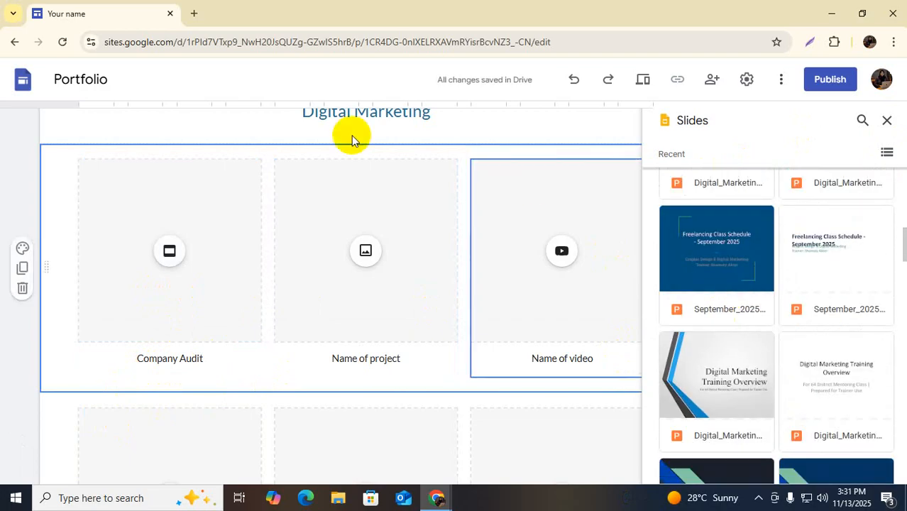
{"action": "scroll", "coordinate": [320, 286], "scroll_direction": "up", "scroll_amount": 5}
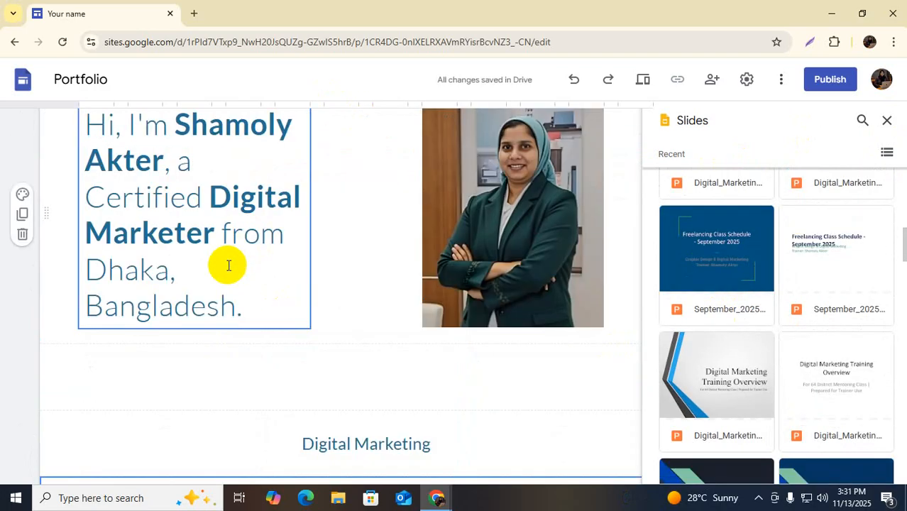
{"action": "scroll", "coordinate": [318, 294], "scroll_direction": "down", "scroll_amount": 5}
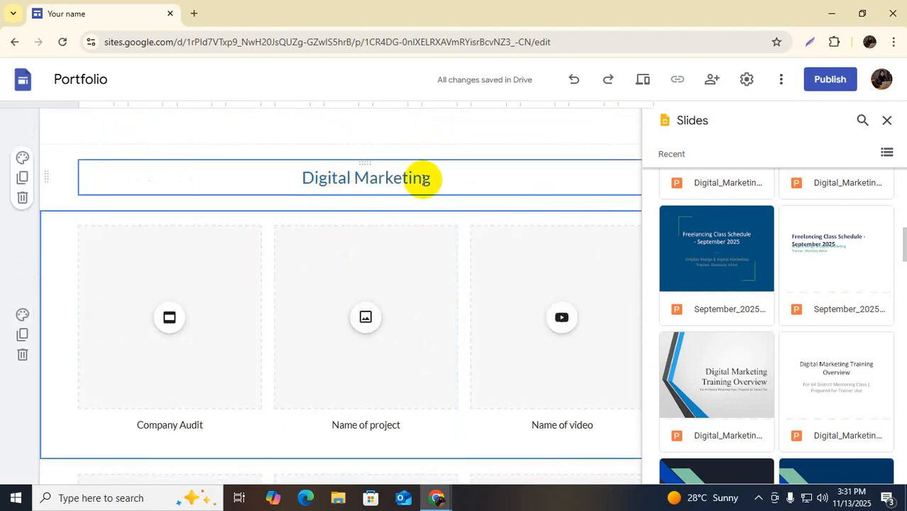
{"action": "scroll", "coordinate": [328, 271], "scroll_direction": "down", "scroll_amount": 2}
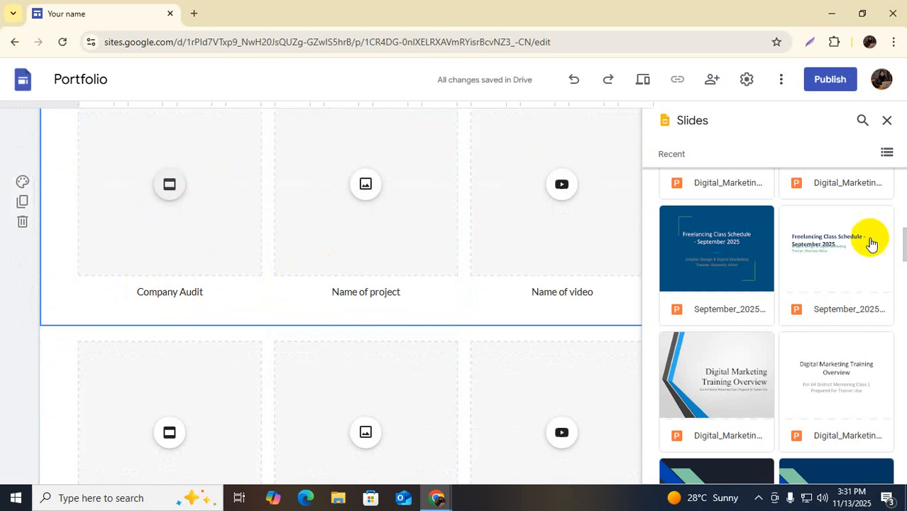
{"action": "scroll", "coordinate": [720, 261], "scroll_direction": "down", "scroll_amount": 4}
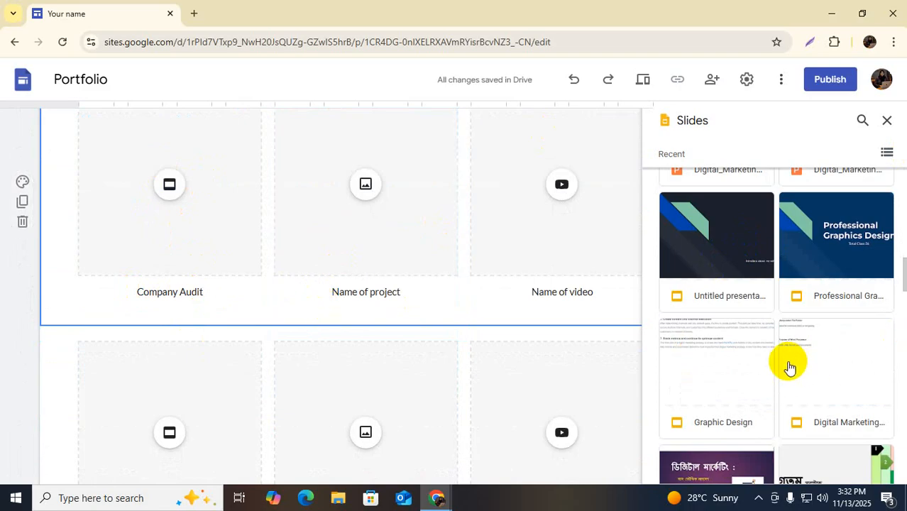
{"action": "scroll", "coordinate": [789, 365], "scroll_direction": "down", "scroll_amount": 1}
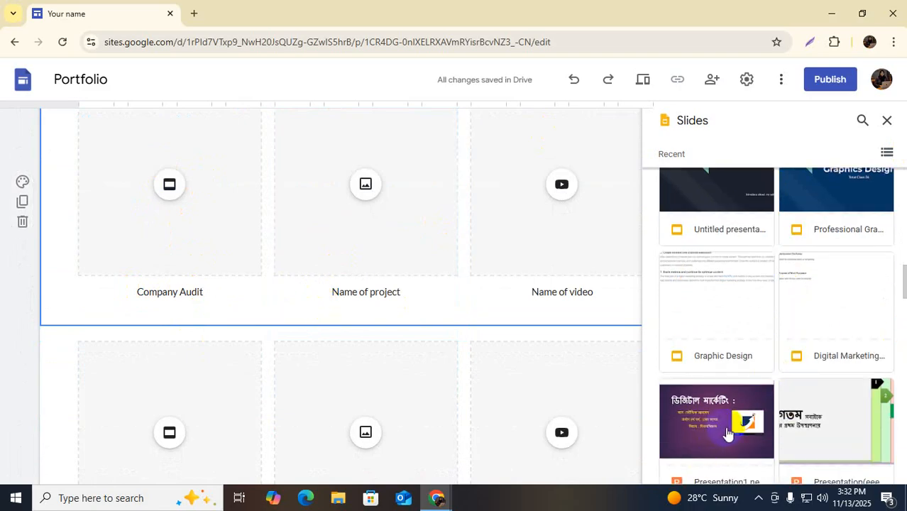
{"action": "scroll", "coordinate": [727, 433], "scroll_direction": "down", "scroll_amount": 2}
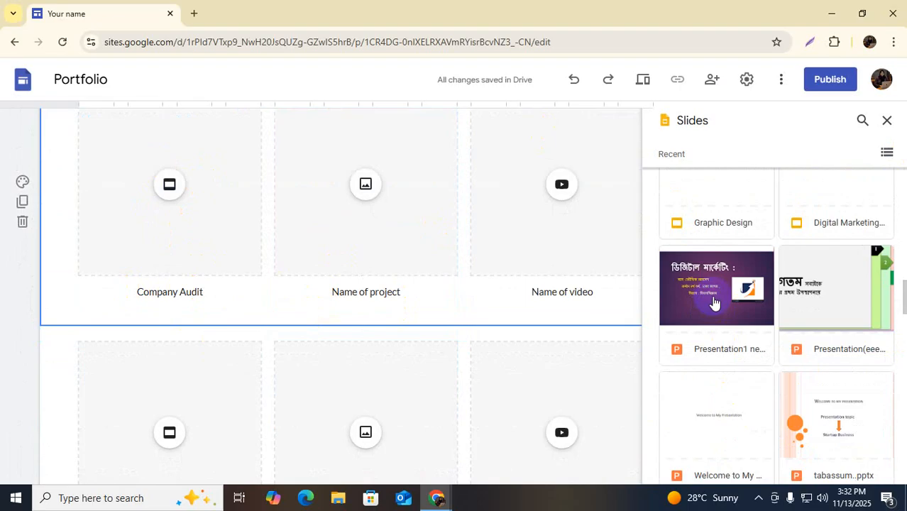
Pick Presentation1 in the Slides picker and try inserting it into the Company Audit card
{"action": "left_click", "coordinate": [713, 316]}
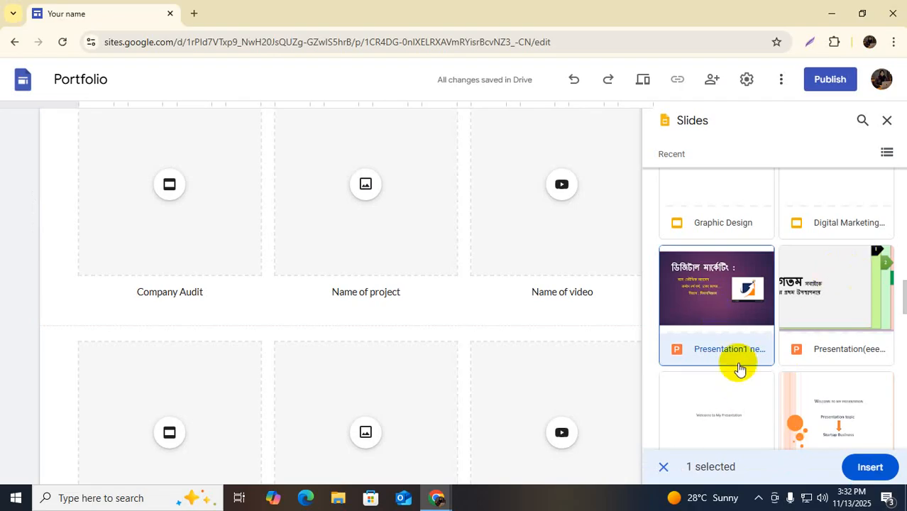
{"action": "scroll", "coordinate": [781, 387], "scroll_direction": "down", "scroll_amount": 2}
{"action": "scroll", "coordinate": [726, 316], "scroll_direction": "down", "scroll_amount": 2}
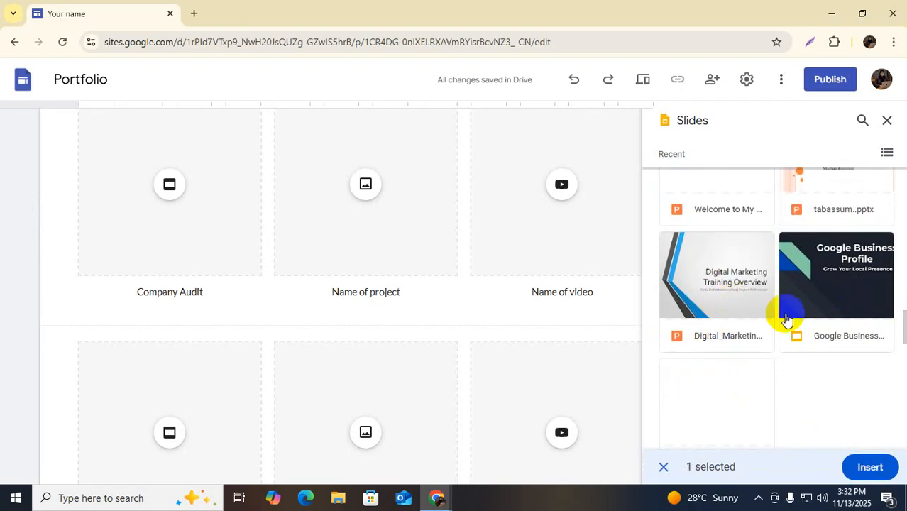
{"action": "scroll", "coordinate": [816, 302], "scroll_direction": "down", "scroll_amount": 3}
{"action": "scroll", "coordinate": [752, 355], "scroll_direction": "up", "scroll_amount": 6}
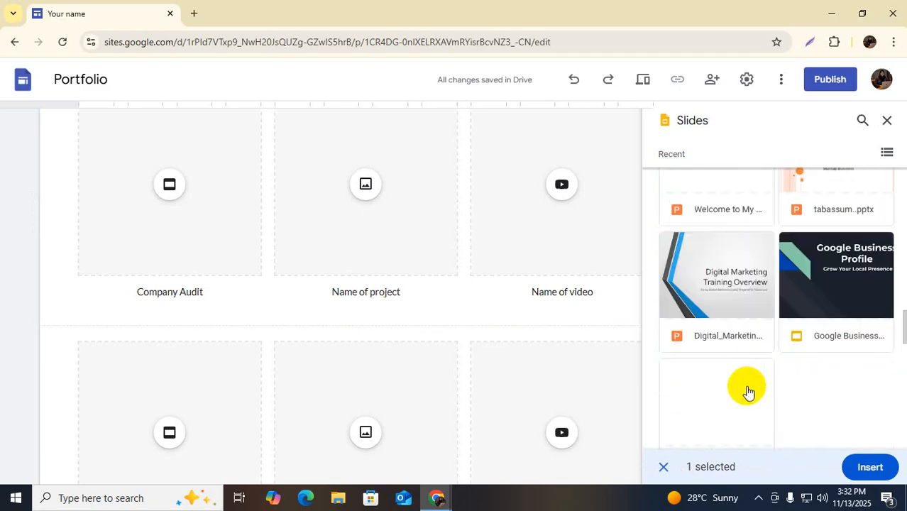
{"action": "scroll", "coordinate": [732, 361], "scroll_direction": "up", "scroll_amount": 5}
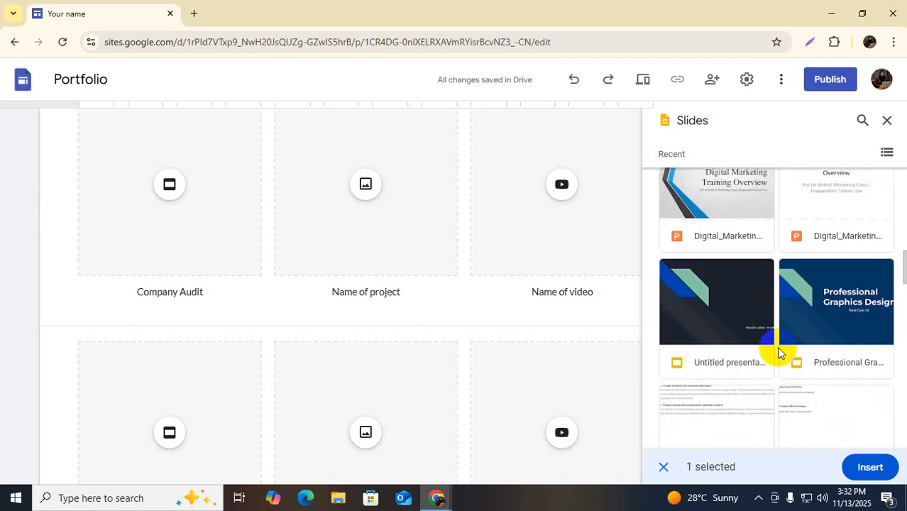
{"action": "scroll", "coordinate": [764, 355], "scroll_direction": "up", "scroll_amount": 4}
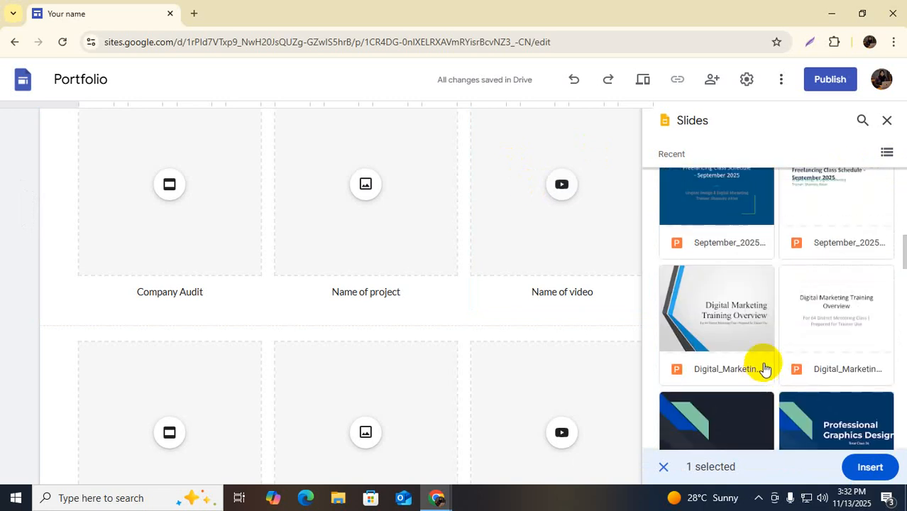
{"action": "scroll", "coordinate": [719, 347], "scroll_direction": "up", "scroll_amount": 2}
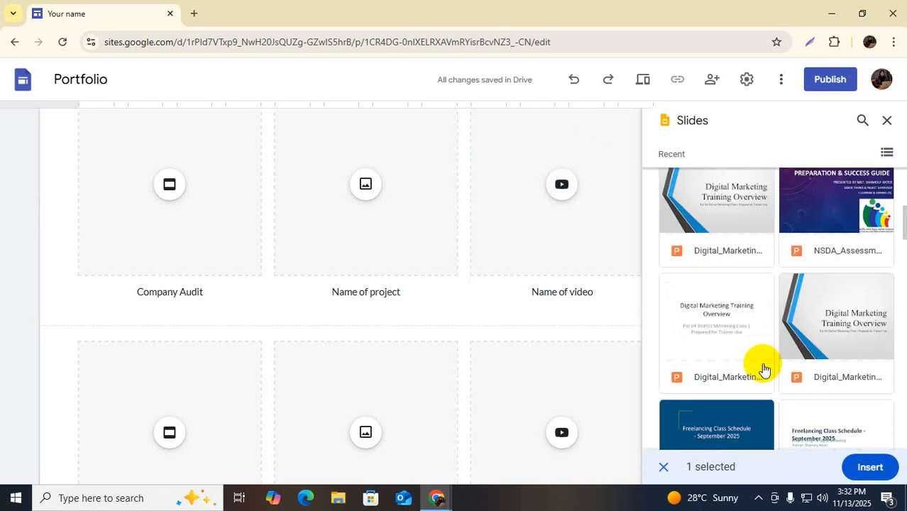
{"action": "scroll", "coordinate": [719, 341], "scroll_direction": "up", "scroll_amount": 3}
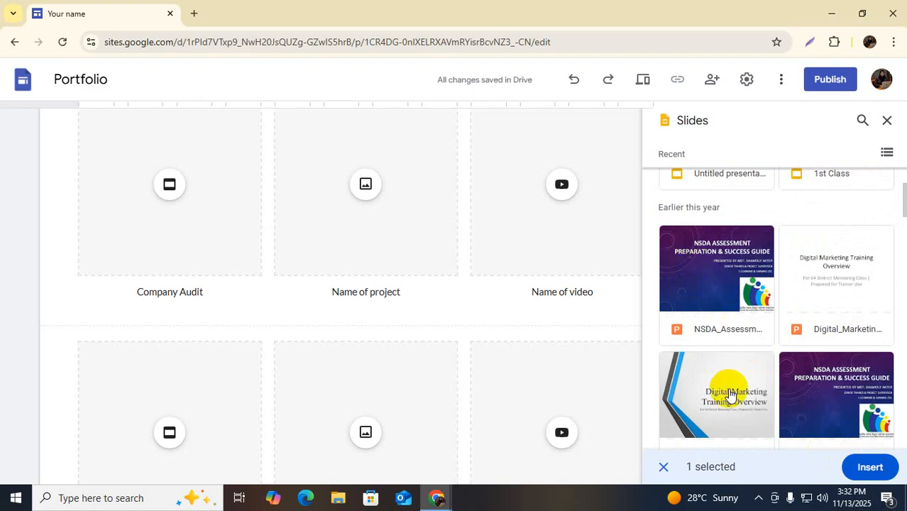
{"action": "scroll", "coordinate": [719, 385], "scroll_direction": "up", "scroll_amount": 1}
{"action": "scroll", "coordinate": [780, 333], "scroll_direction": "up", "scroll_amount": 1}
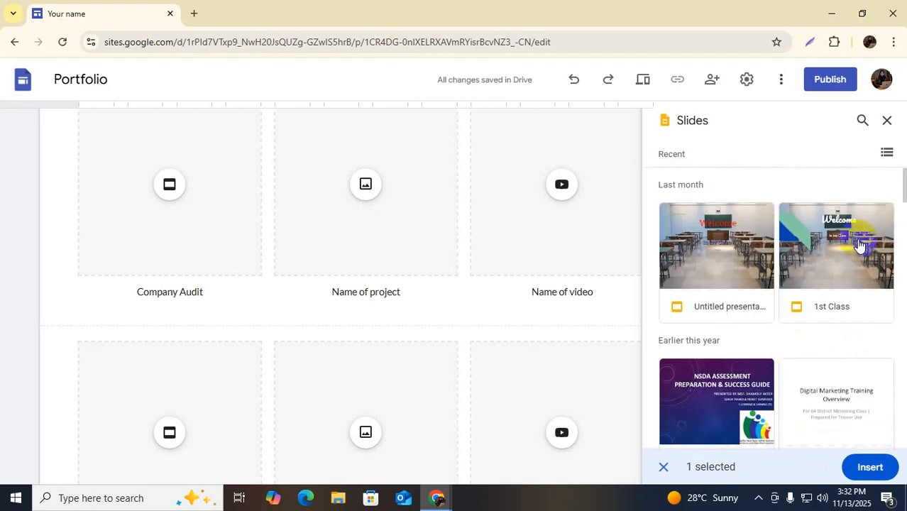
{"action": "left_click", "coordinate": [832, 268]}
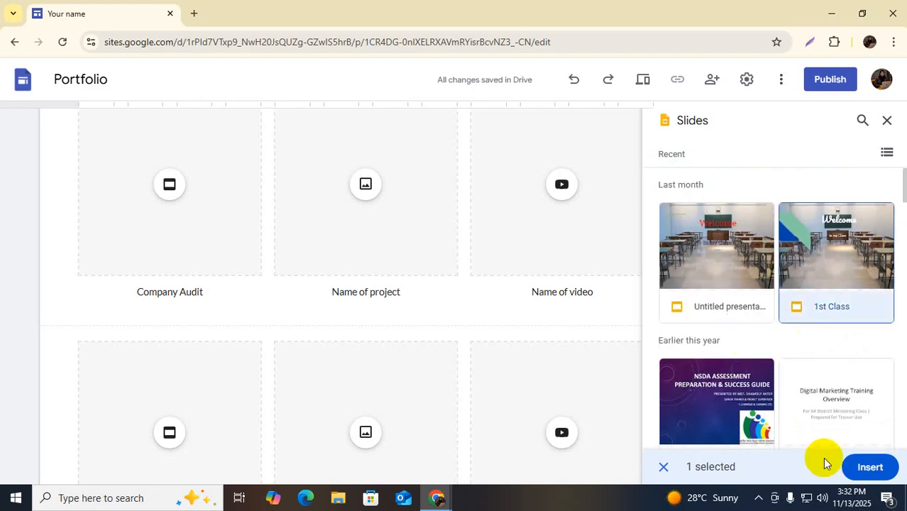
{"action": "scroll", "coordinate": [826, 320], "scroll_direction": "down", "scroll_amount": 6}
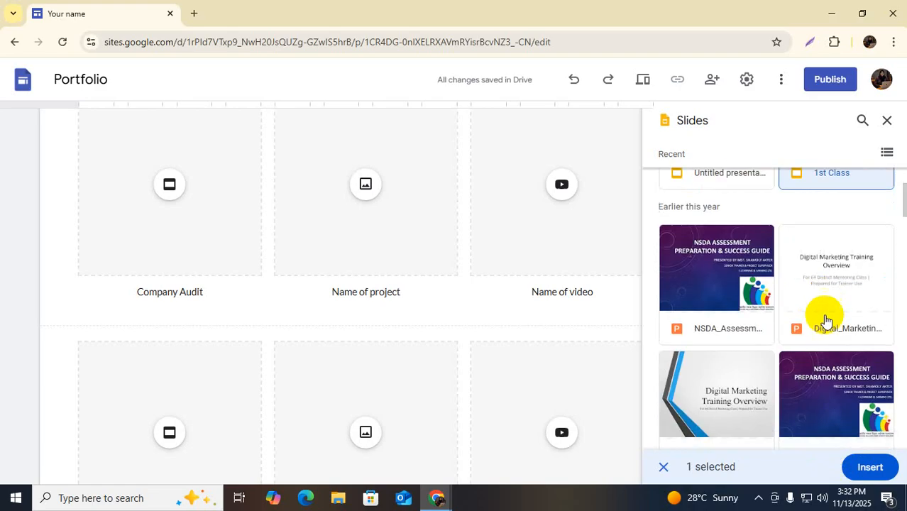
{"action": "scroll", "coordinate": [825, 321], "scroll_direction": "down", "scroll_amount": 2}
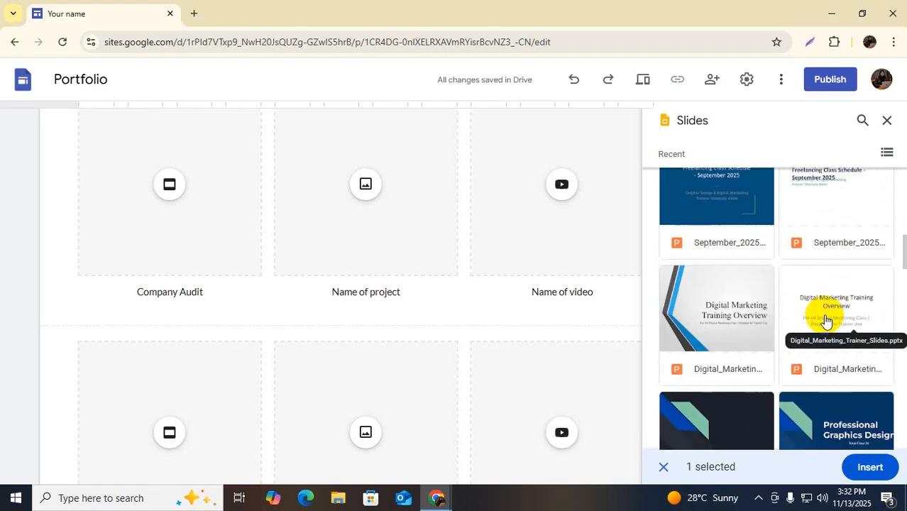
{"action": "scroll", "coordinate": [825, 320], "scroll_direction": "down", "scroll_amount": 4}
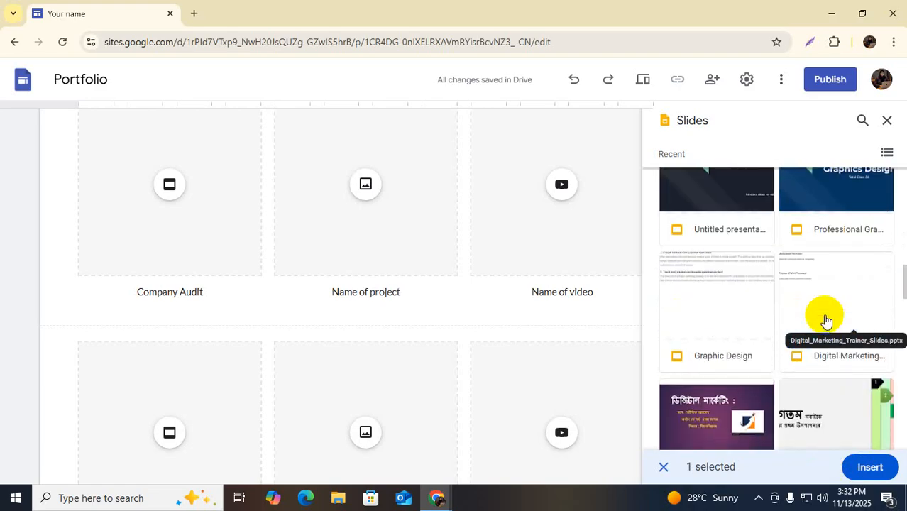
{"action": "scroll", "coordinate": [826, 321], "scroll_direction": "down", "scroll_amount": 2}
{"action": "left_click", "coordinate": [735, 287]}
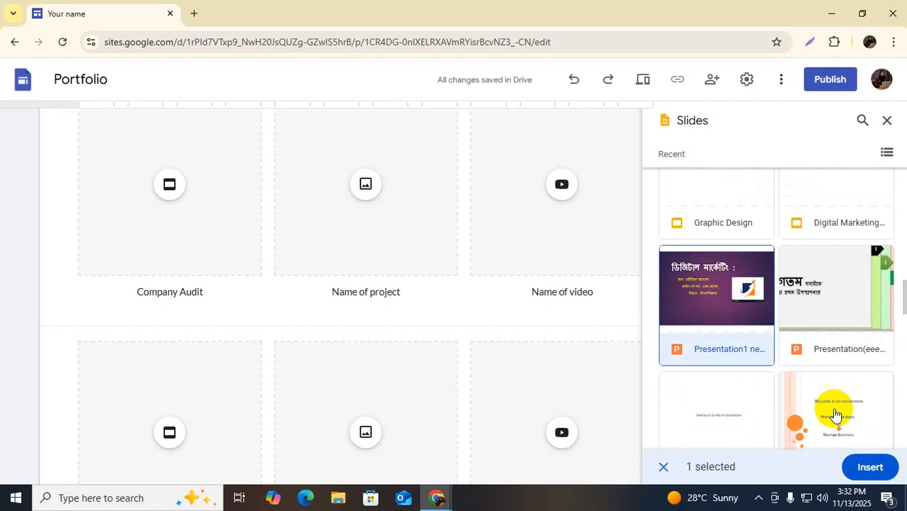
{"action": "left_click", "coordinate": [868, 469]}
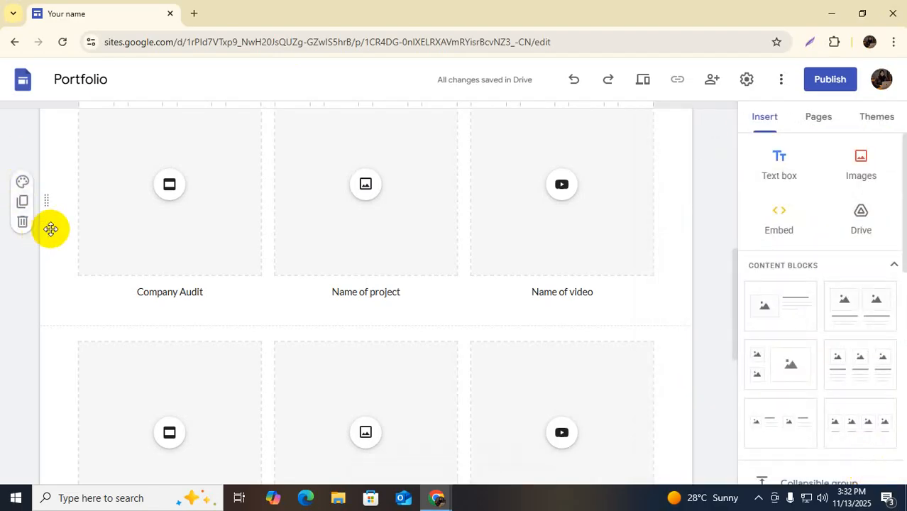
Retry inserting Presentation1 into Company Audit; it is rejected as an invalid type
{"action": "left_click", "coordinate": [168, 199]}
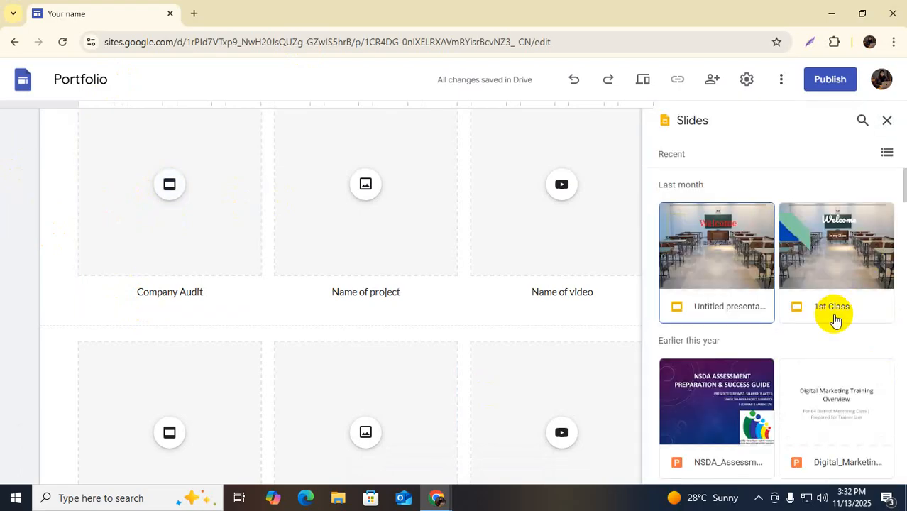
{"action": "scroll", "coordinate": [835, 320], "scroll_direction": "down", "scroll_amount": 7}
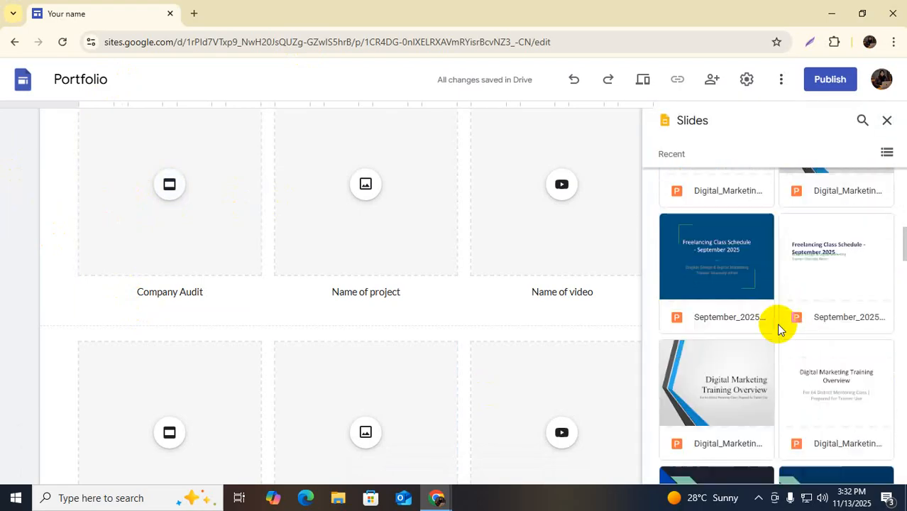
{"action": "scroll", "coordinate": [778, 329], "scroll_direction": "down", "scroll_amount": 6}
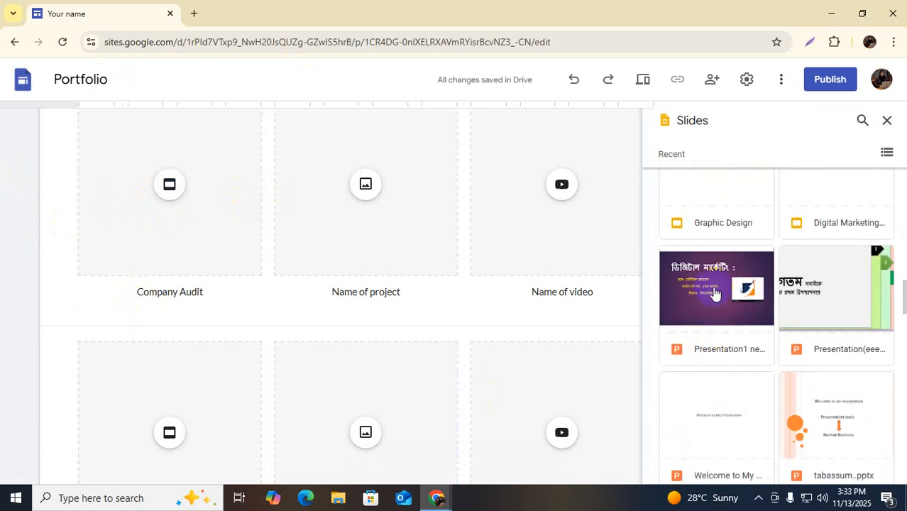
{"action": "left_click", "coordinate": [715, 294]}
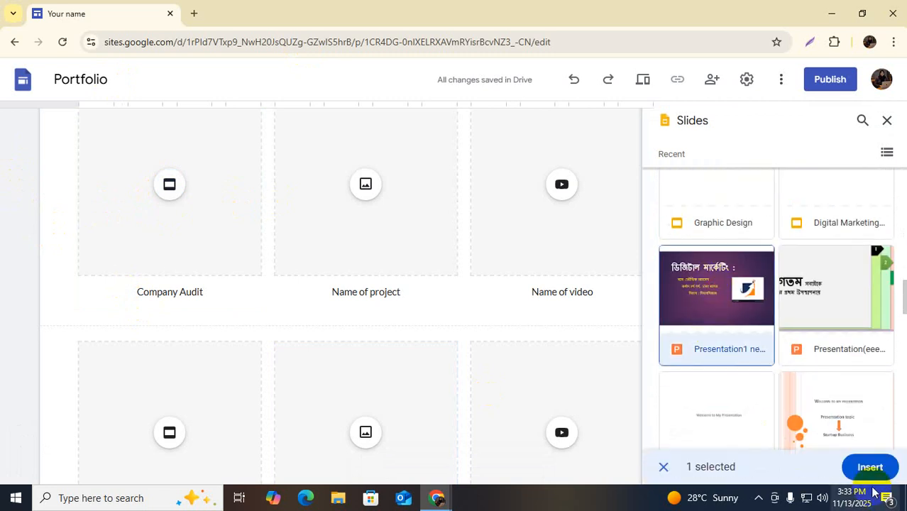
{"action": "left_click", "coordinate": [870, 471]}
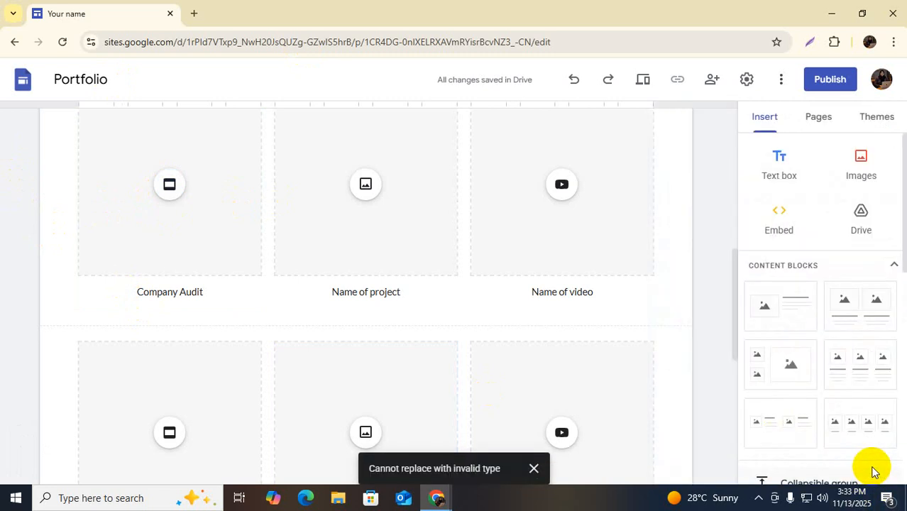
{"action": "left_click", "coordinate": [162, 251]}
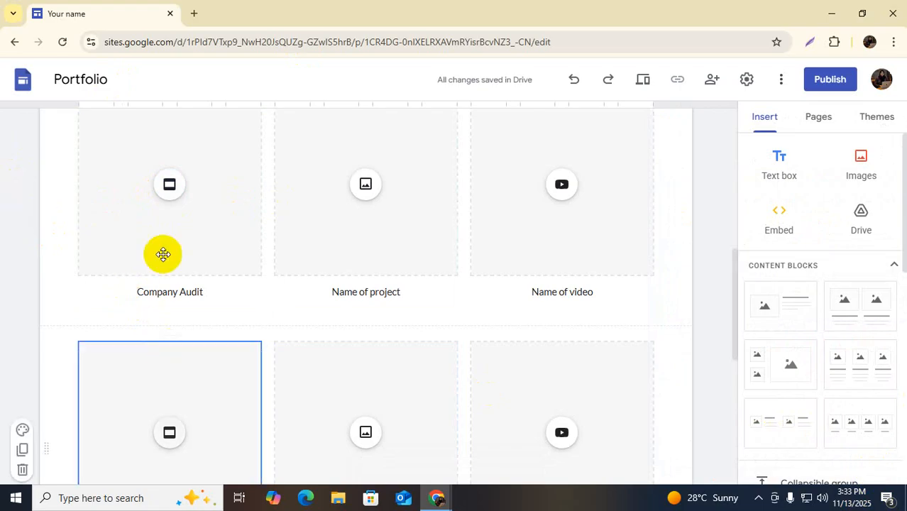
{"action": "scroll", "coordinate": [295, 201], "scroll_direction": "up", "scroll_amount": 1}
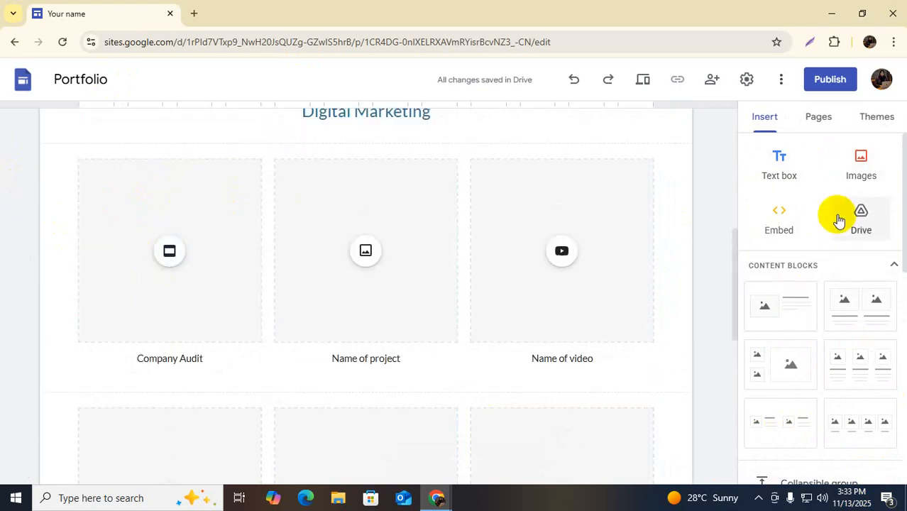
{"action": "left_click", "coordinate": [153, 244]}
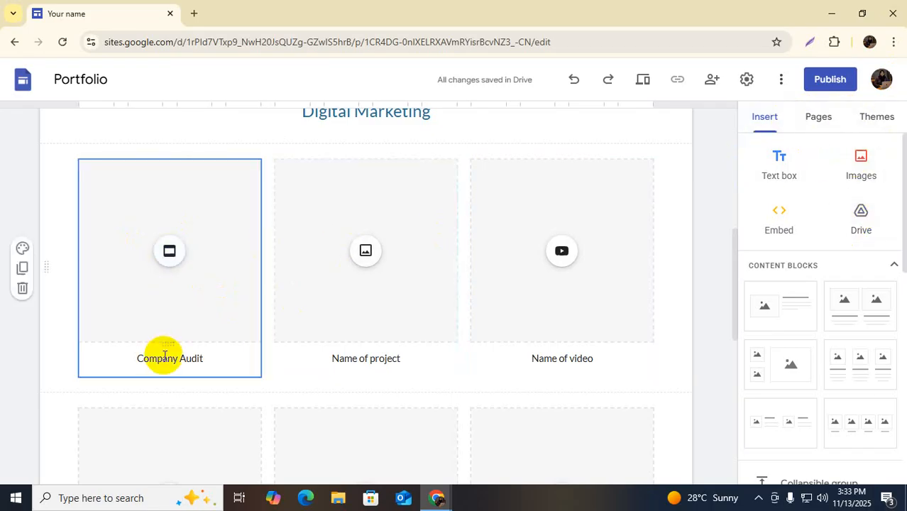
{"action": "left_click", "coordinate": [185, 253]}
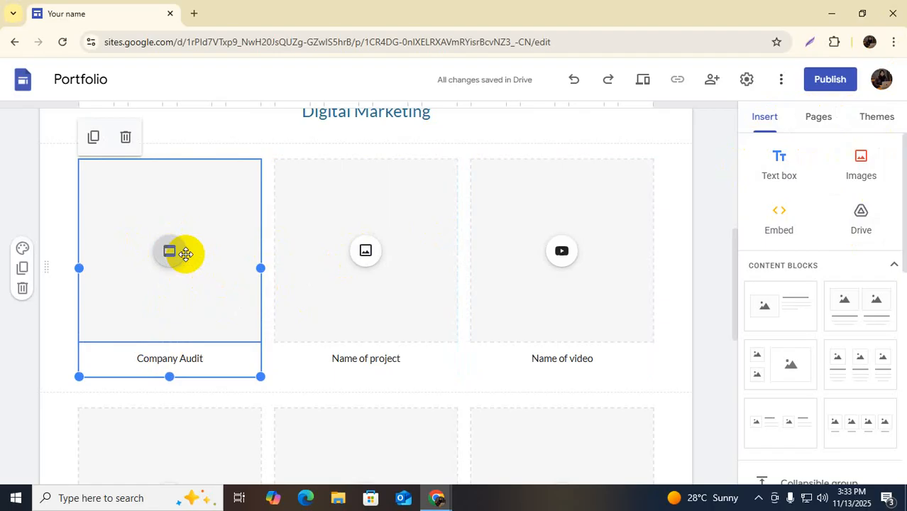
{"action": "left_click", "coordinate": [164, 359]}
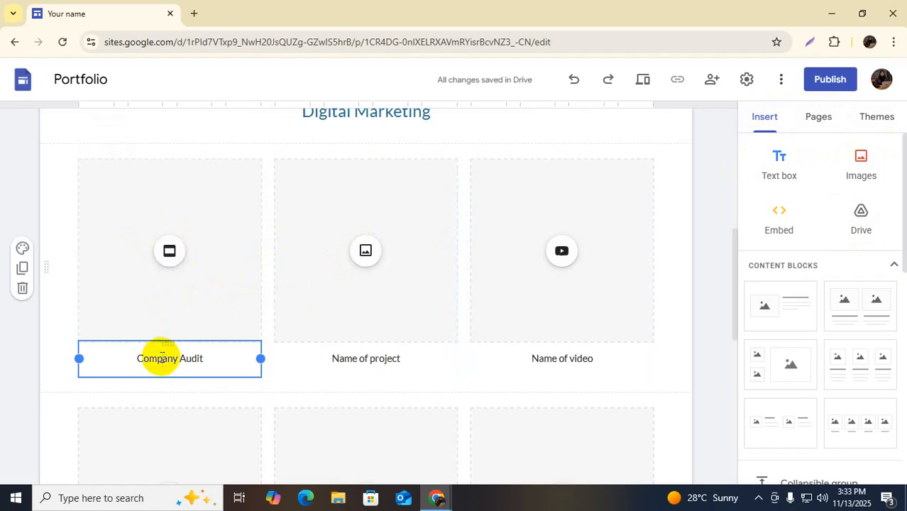
{"action": "left_click", "coordinate": [171, 251]}
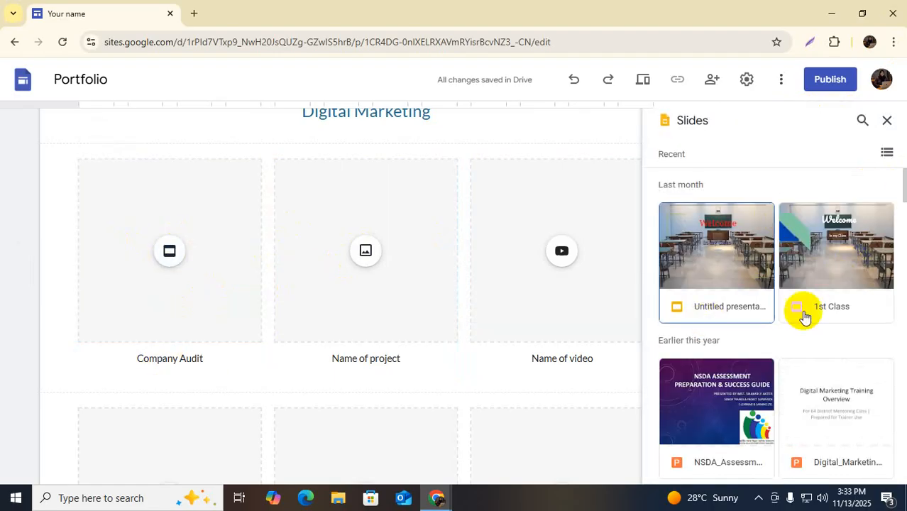
{"action": "scroll", "coordinate": [795, 322], "scroll_direction": "down", "scroll_amount": 5}
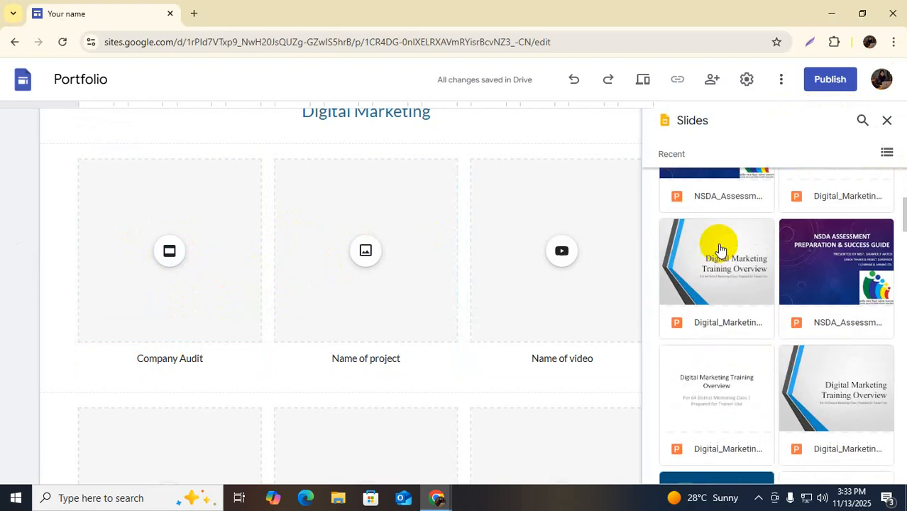
{"action": "left_click", "coordinate": [719, 250]}
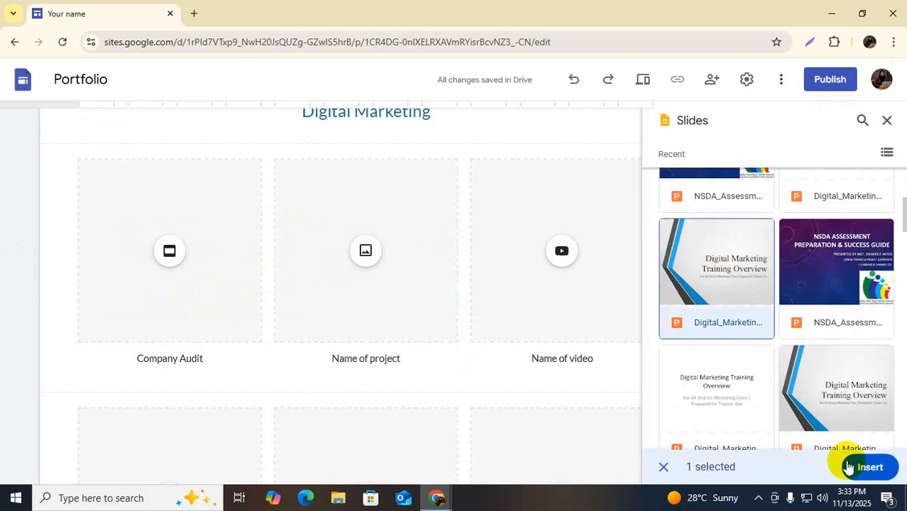
{"action": "left_click", "coordinate": [851, 467]}
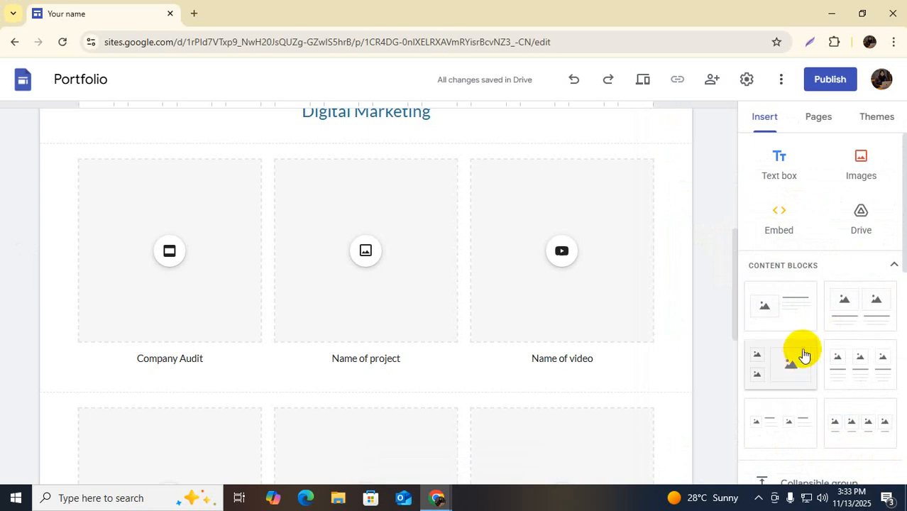
Dismiss the stray image options and the accidental Save As dialog
{"action": "left_click", "coordinate": [364, 252]}
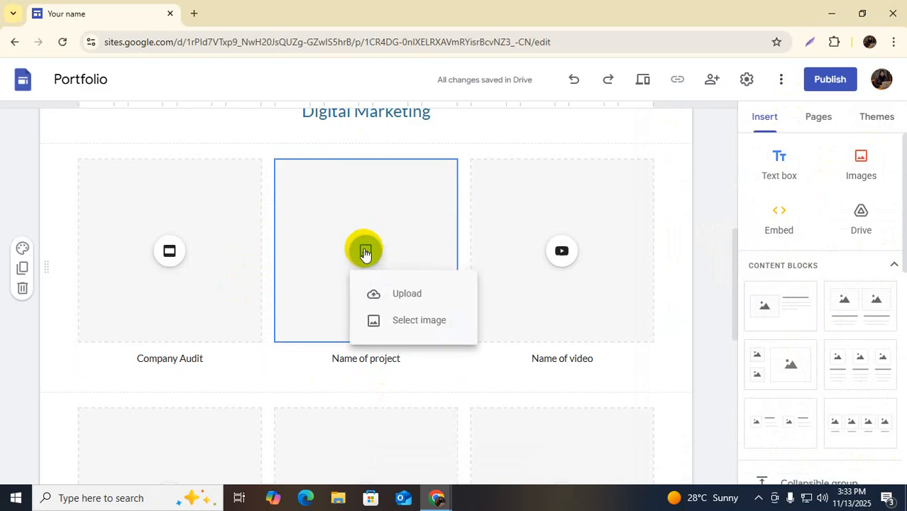
{"action": "left_click", "coordinate": [171, 258]}
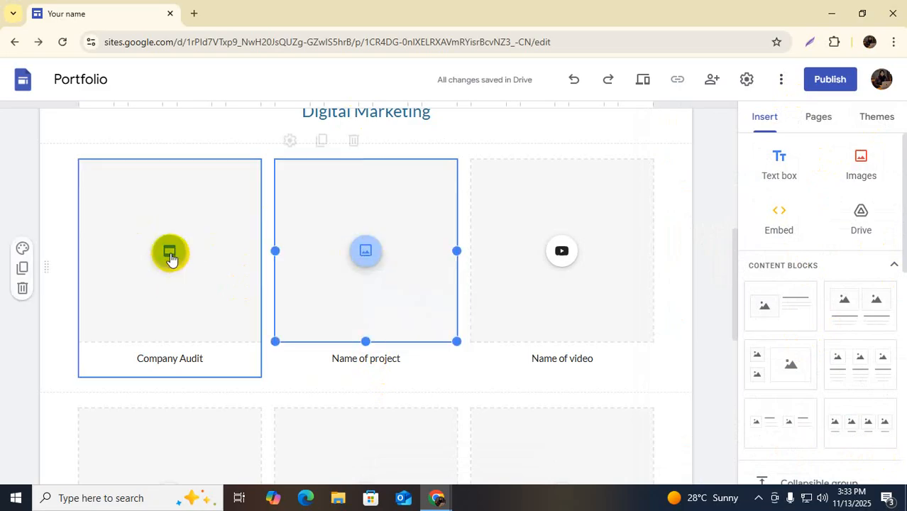
{"action": "right_click", "coordinate": [170, 257]}
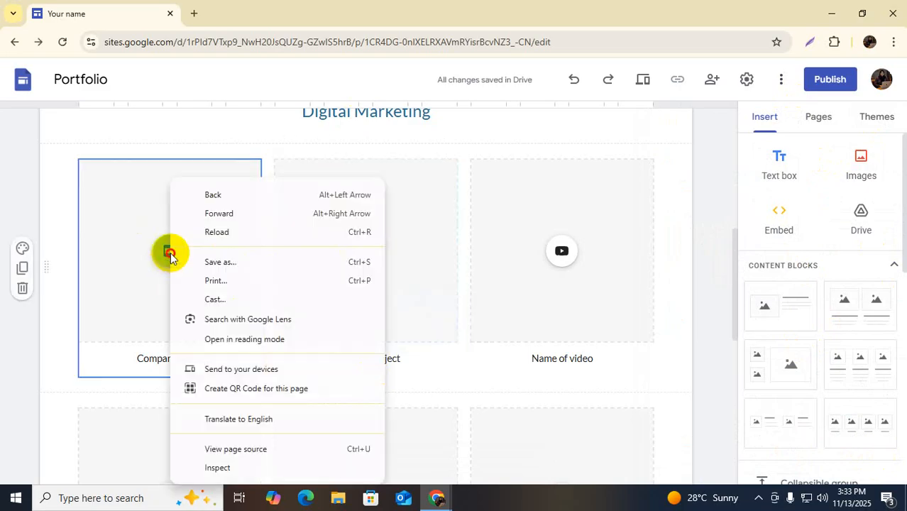
{"action": "key", "text": "ctrl+s"}
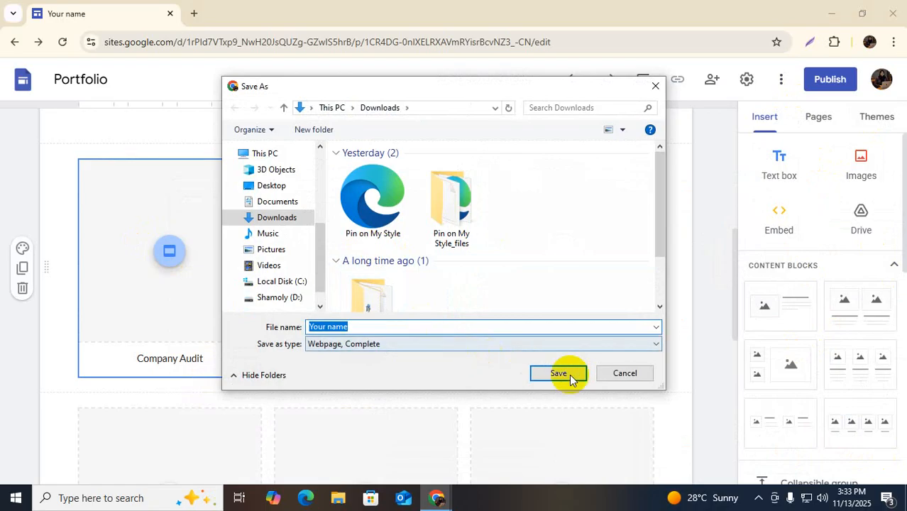
{"action": "left_click", "coordinate": [626, 374]}
Upload the IT Skills Academy image from the computer into the Name of project card
{"action": "left_click", "coordinate": [367, 257]}
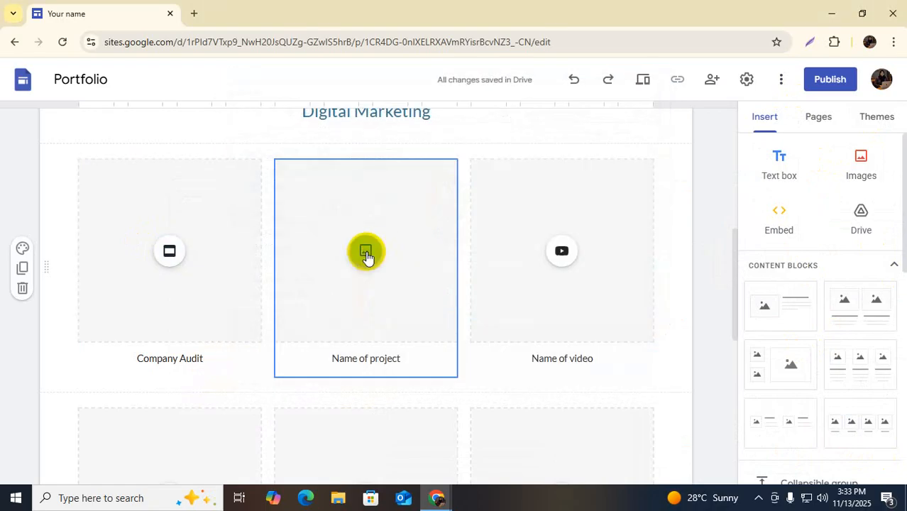
{"action": "left_click", "coordinate": [365, 252]}
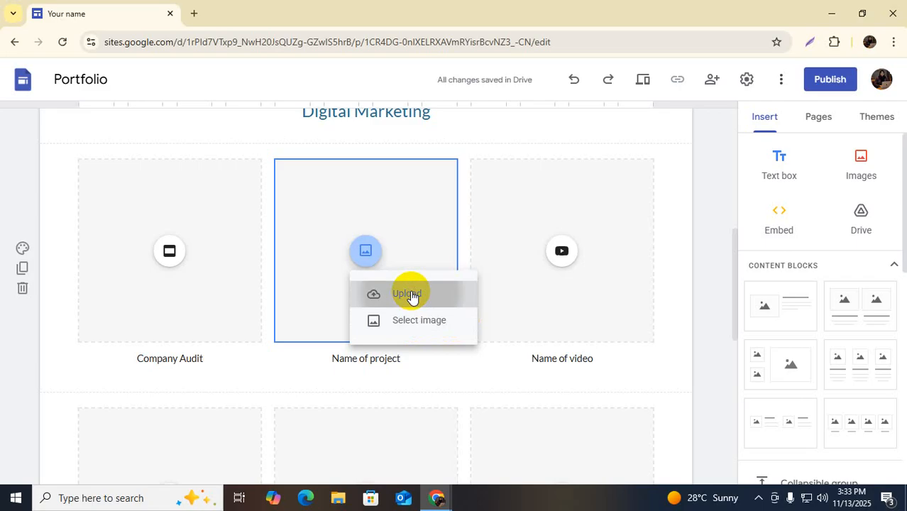
{"action": "left_click", "coordinate": [411, 294]}
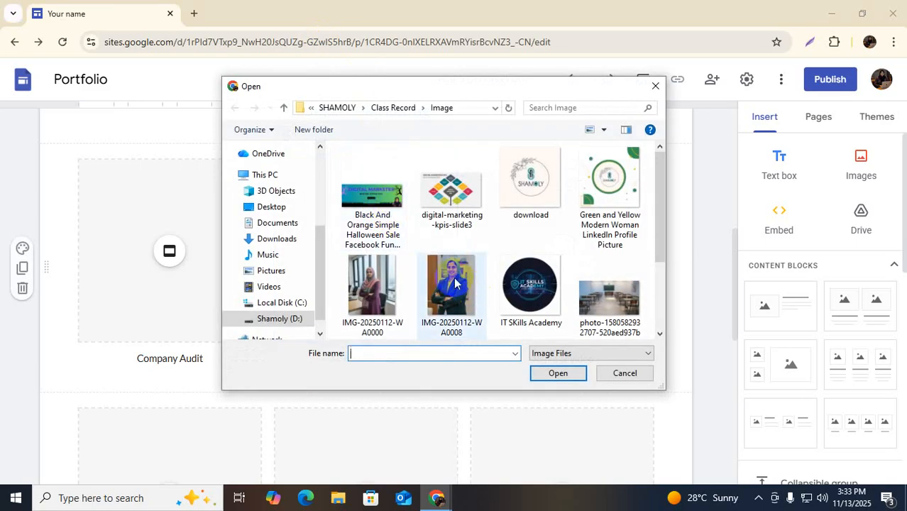
{"action": "left_click", "coordinate": [450, 192]}
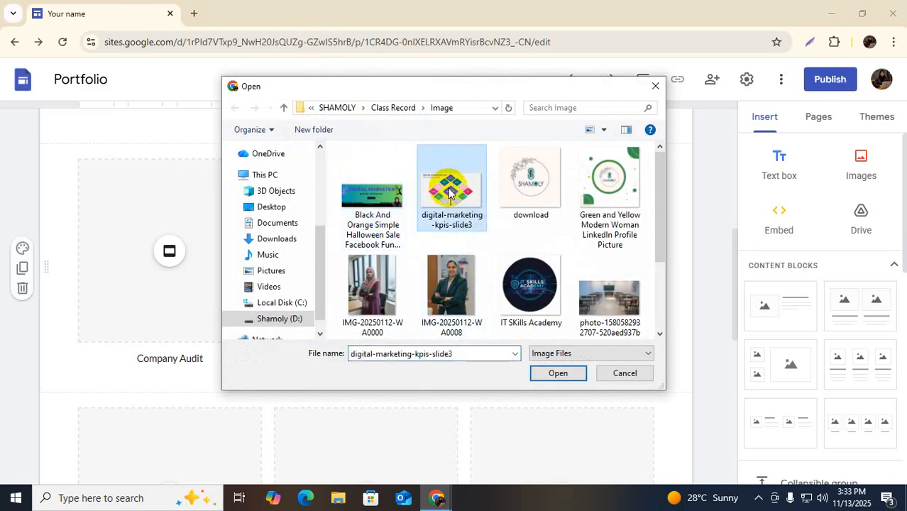
{"action": "left_click", "coordinate": [605, 181]}
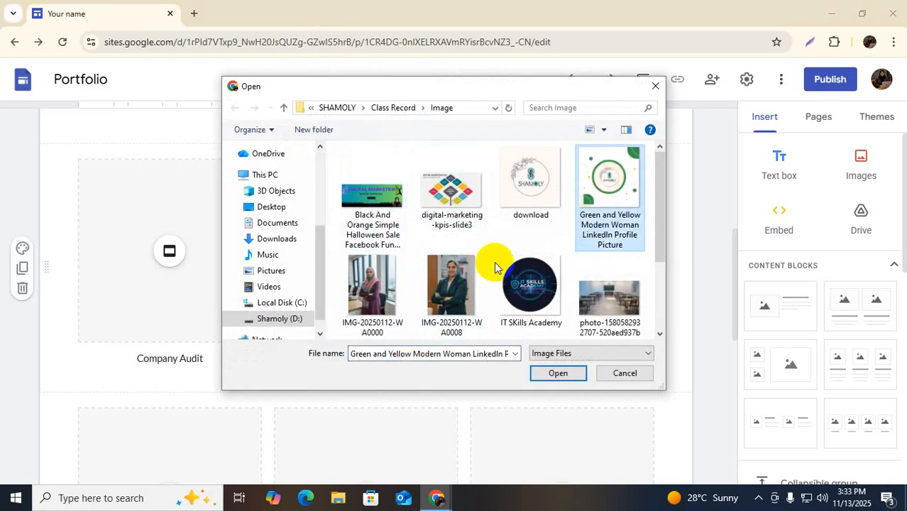
{"action": "left_click", "coordinate": [522, 284]}
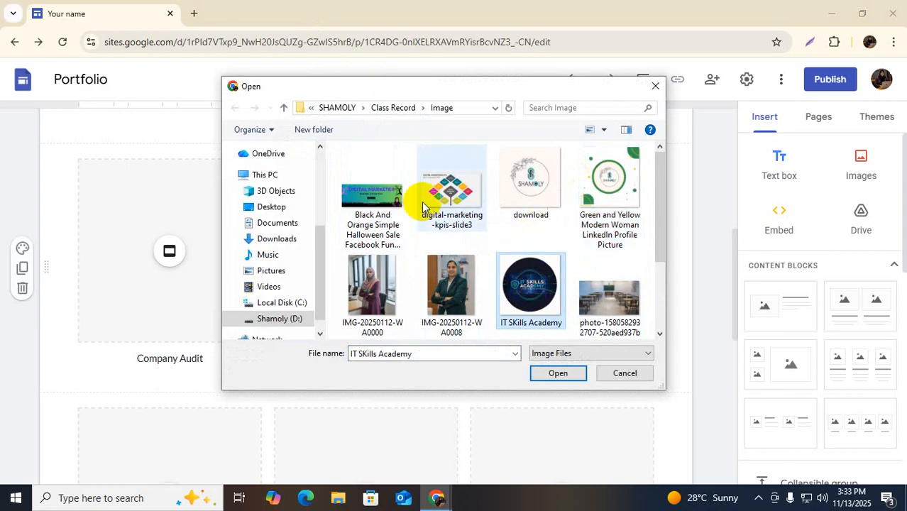
{"action": "left_click", "coordinate": [614, 180]}
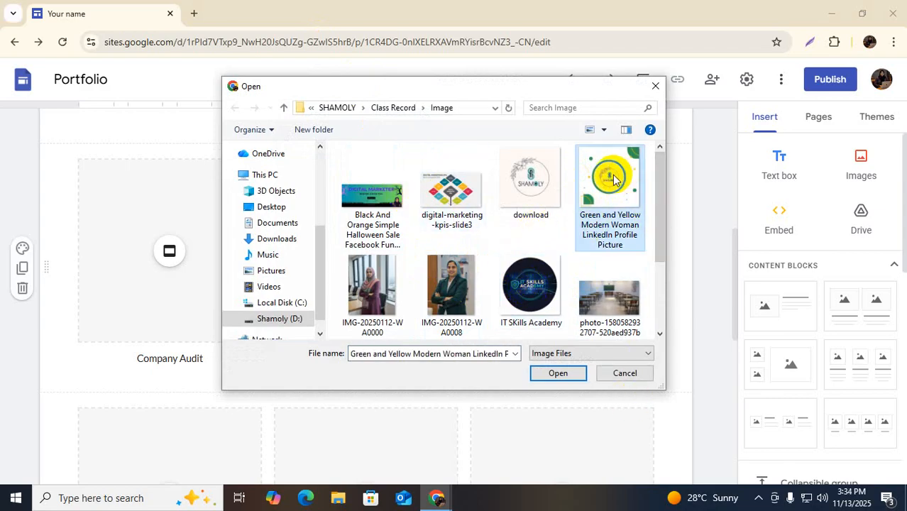
{"action": "left_click", "coordinate": [530, 282]}
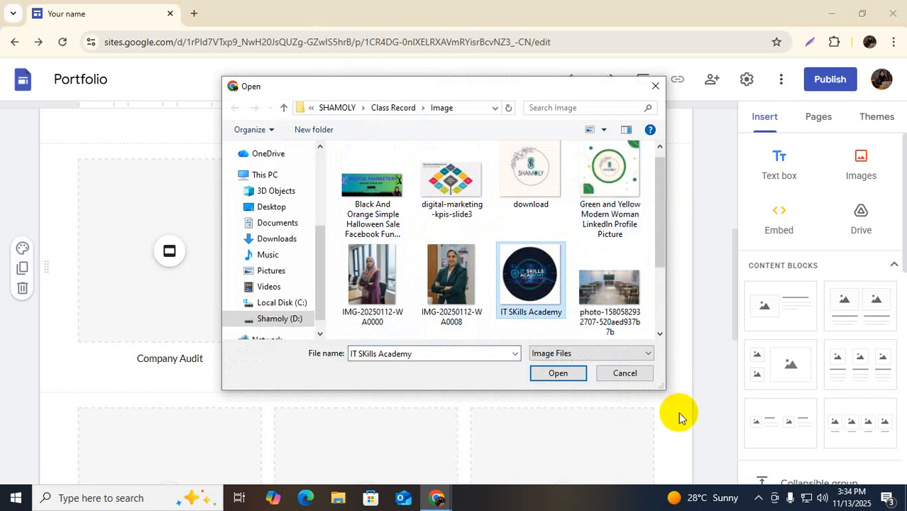
{"action": "left_click", "coordinate": [577, 376]}
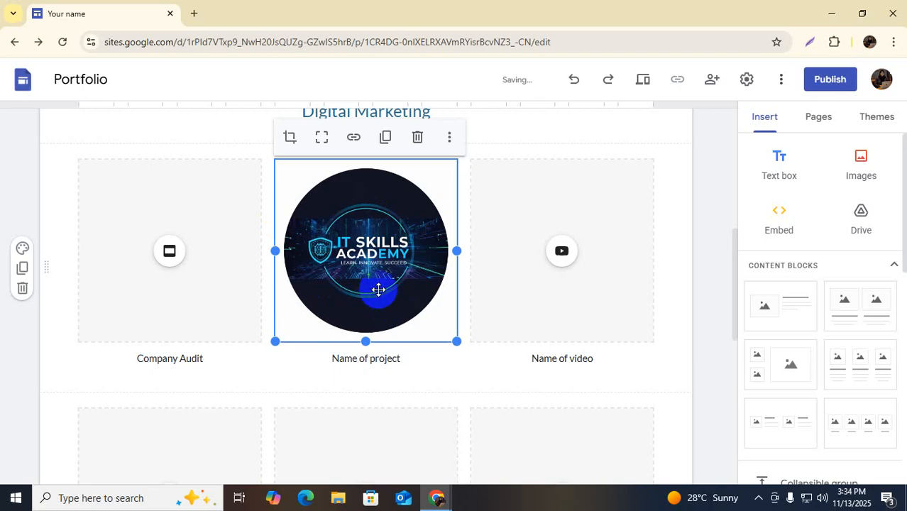
Rename the project card's 'Name of project' caption to 'Youtube Logo'
{"action": "scroll", "coordinate": [379, 290], "scroll_direction": "down", "scroll_amount": 2}
{"action": "scroll", "coordinate": [389, 280], "scroll_direction": "up", "scroll_amount": 3}
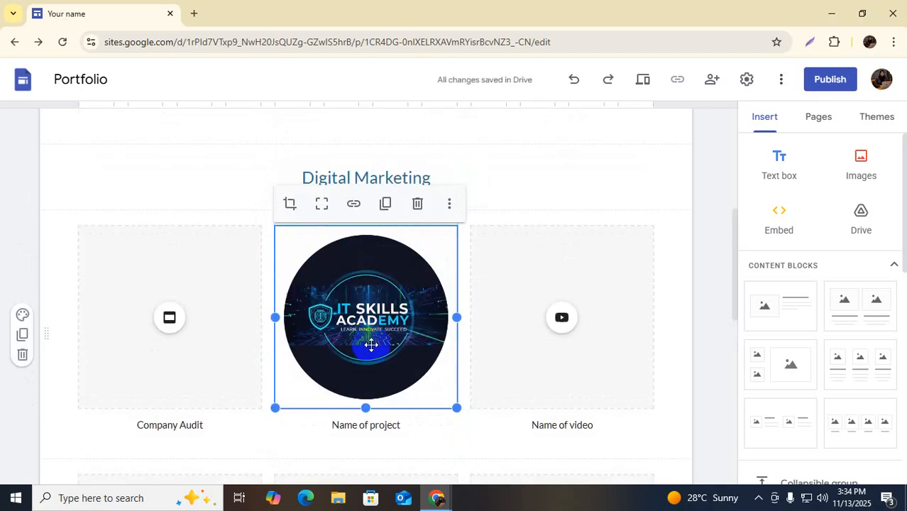
{"action": "scroll", "coordinate": [371, 345], "scroll_direction": "down", "scroll_amount": 2}
{"action": "left_click", "coordinate": [366, 300]}
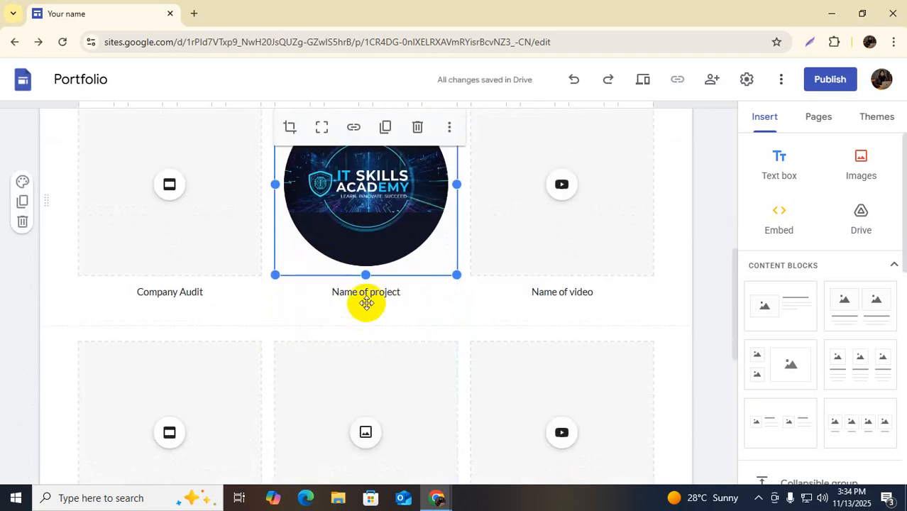
{"action": "left_click", "coordinate": [369, 297]}
{"action": "left_click_drag", "start_coordinate": [401, 294], "coordinate": [324, 297]}
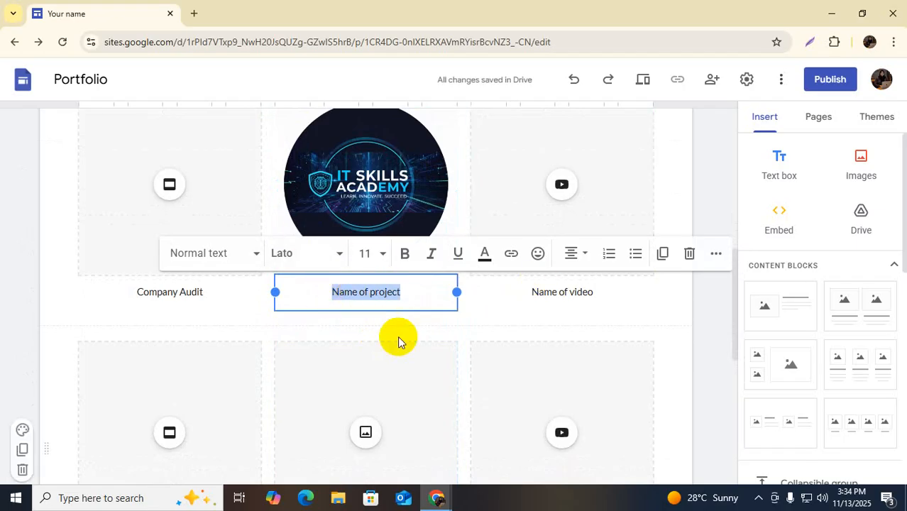
{"action": "type", "text": "Yoj"}
{"action": "key", "text": "BackSpace"}
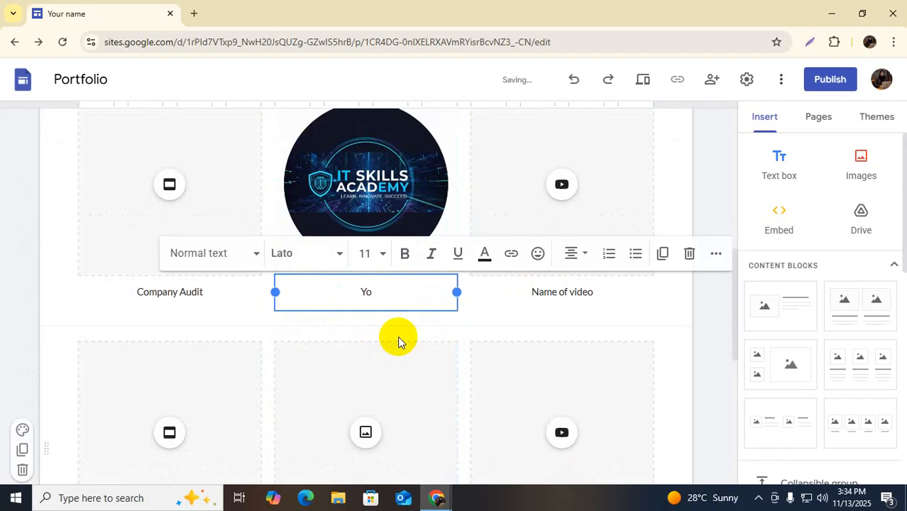
{"action": "type", "text": "utube Logo"}
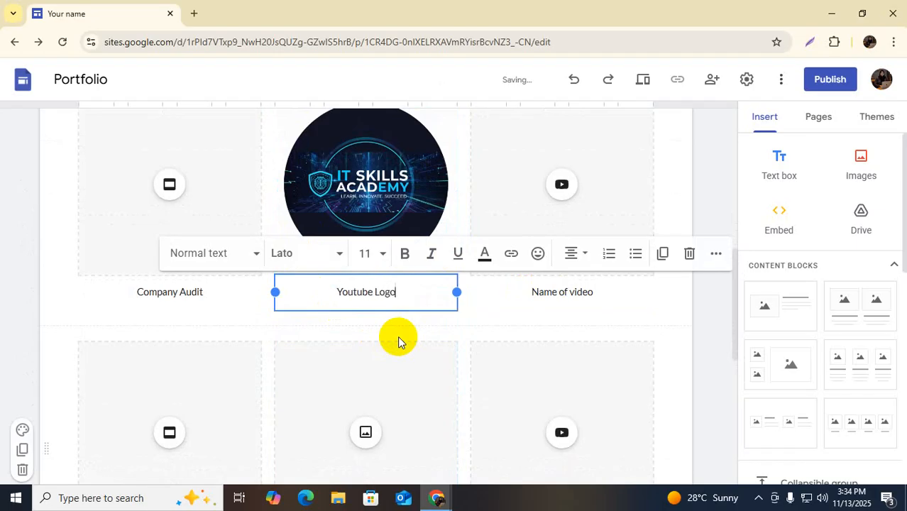
{"action": "left_click", "coordinate": [550, 294]}
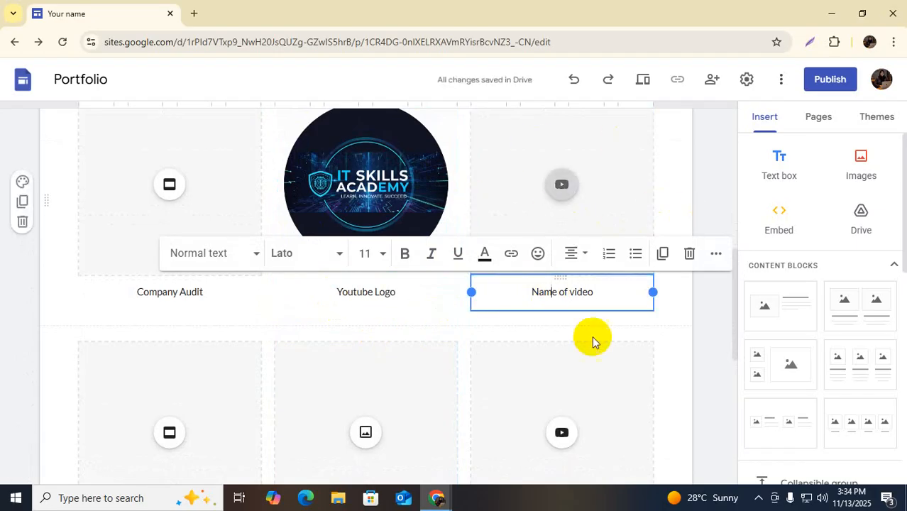
Insert the YouTube video 'Logo Animation | Motion Logo Reveal' into the Name of video card
{"action": "left_click", "coordinate": [566, 186]}
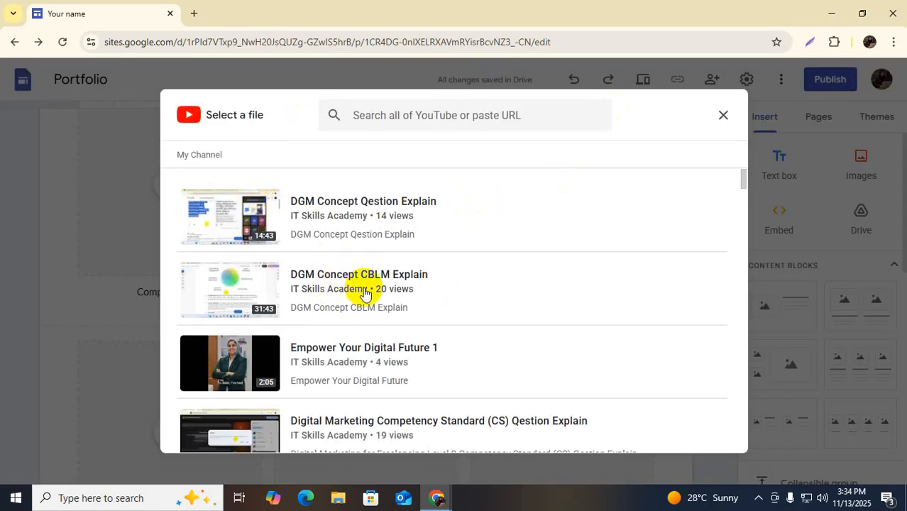
{"action": "scroll", "coordinate": [367, 308], "scroll_direction": "down", "scroll_amount": 1}
{"action": "scroll", "coordinate": [330, 308], "scroll_direction": "down", "scroll_amount": 4}
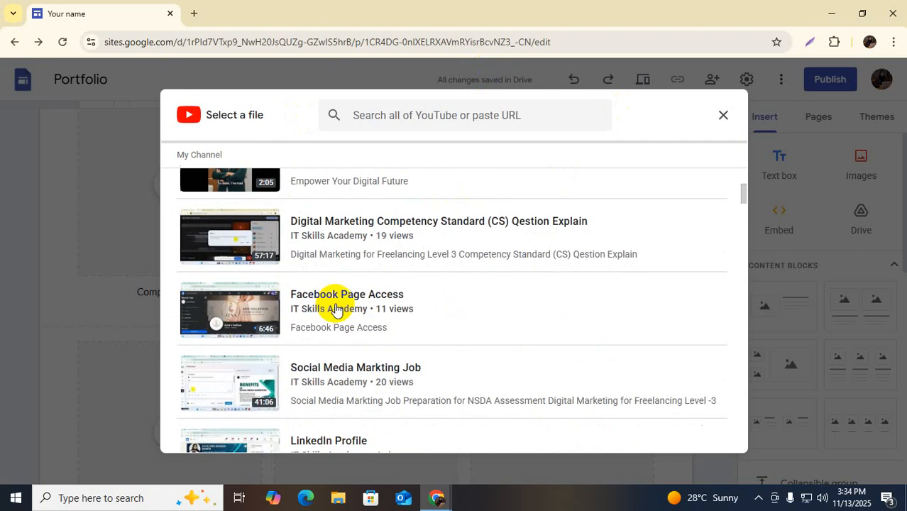
{"action": "scroll", "coordinate": [336, 310], "scroll_direction": "down", "scroll_amount": 5}
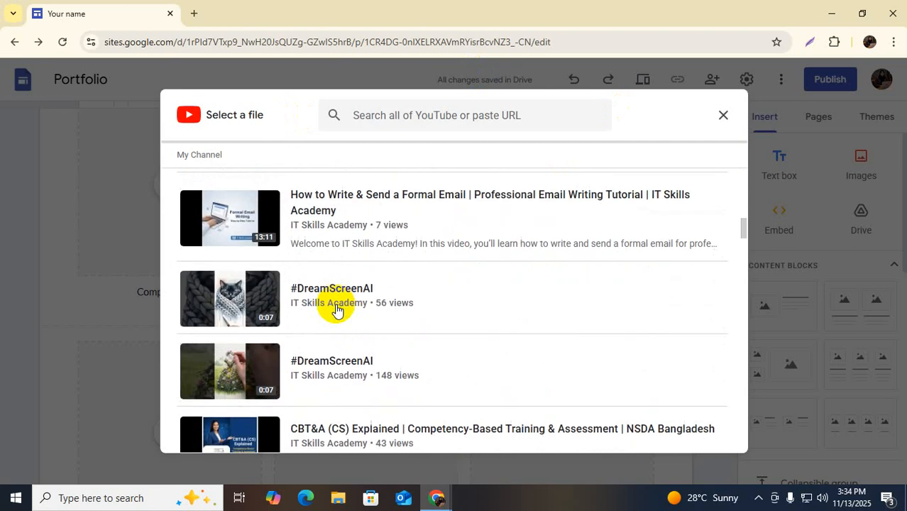
{"action": "scroll", "coordinate": [337, 311], "scroll_direction": "down", "scroll_amount": 5}
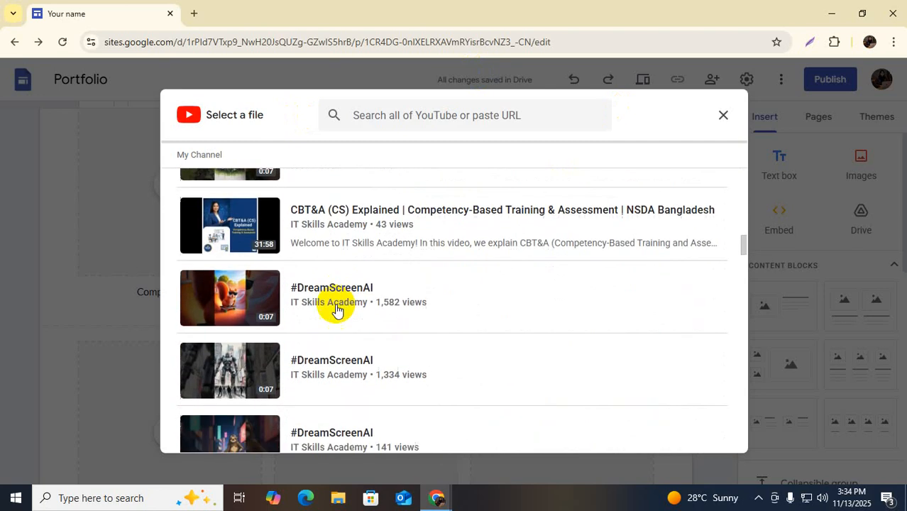
{"action": "scroll", "coordinate": [337, 310], "scroll_direction": "down", "scroll_amount": 6}
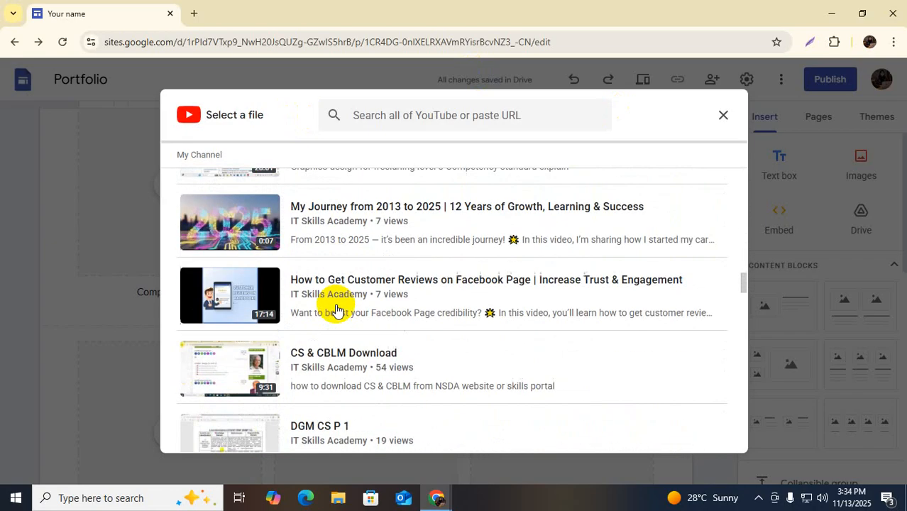
{"action": "scroll", "coordinate": [324, 330], "scroll_direction": "down", "scroll_amount": 4}
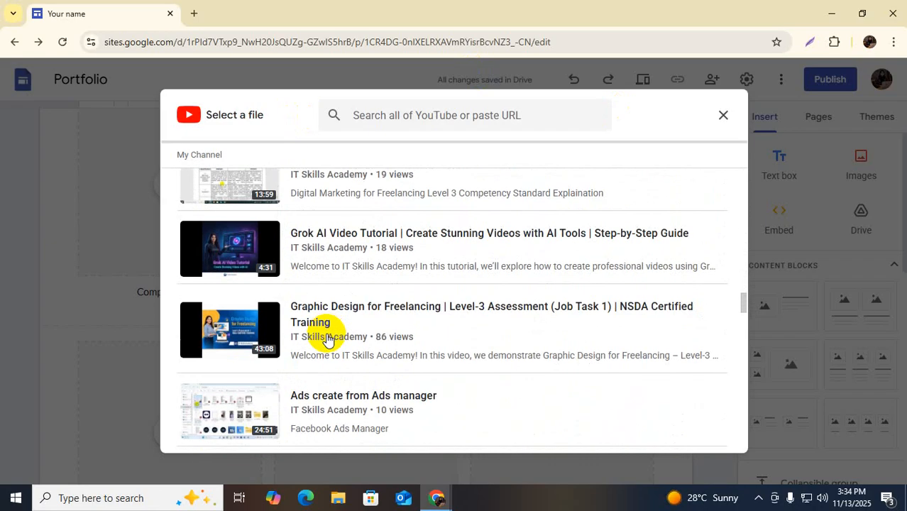
{"action": "scroll", "coordinate": [317, 325], "scroll_direction": "down", "scroll_amount": 7}
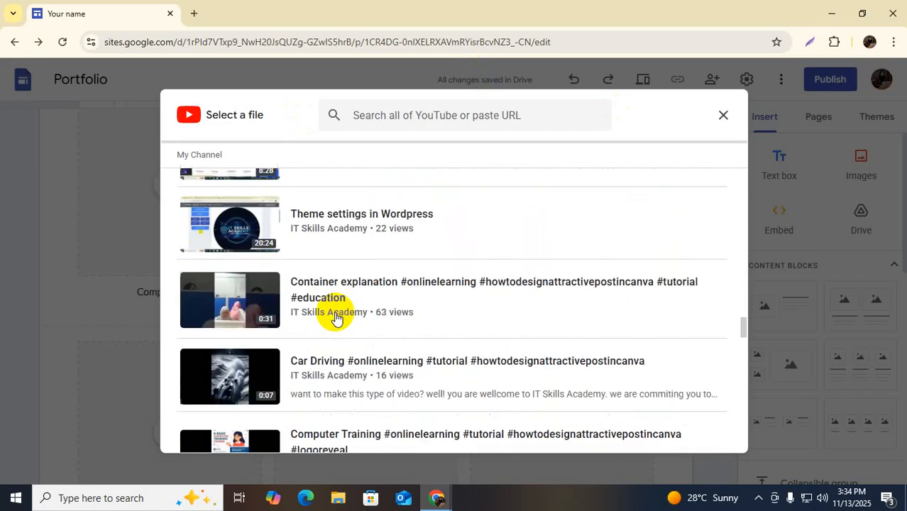
{"action": "scroll", "coordinate": [336, 318], "scroll_direction": "down", "scroll_amount": 2}
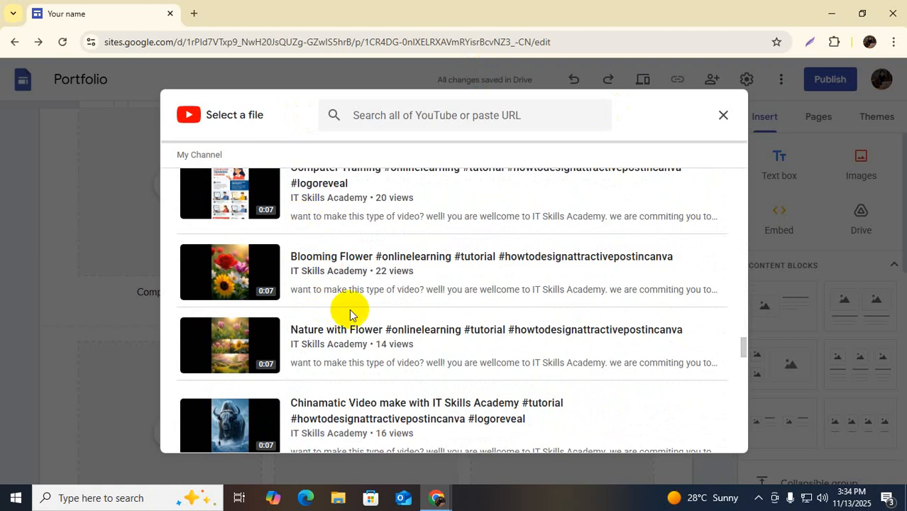
{"action": "scroll", "coordinate": [349, 315], "scroll_direction": "down", "scroll_amount": 5}
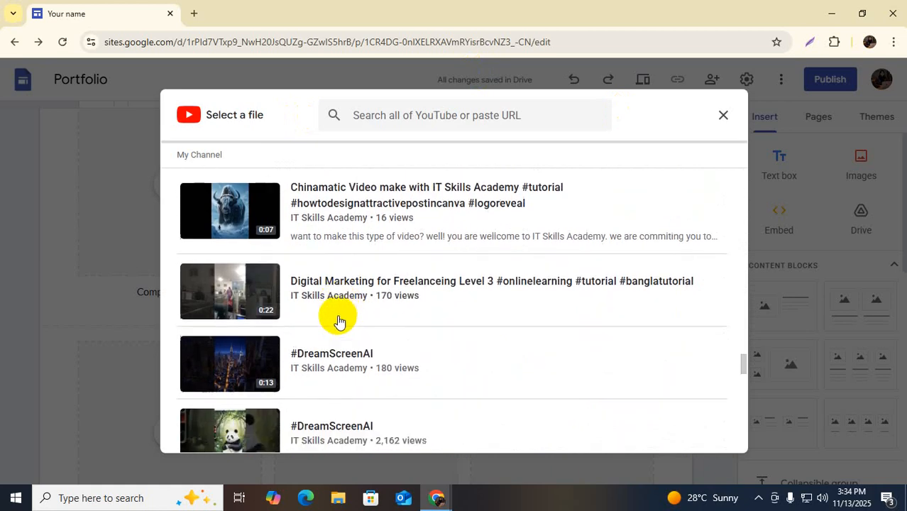
{"action": "scroll", "coordinate": [339, 320], "scroll_direction": "down", "scroll_amount": 10}
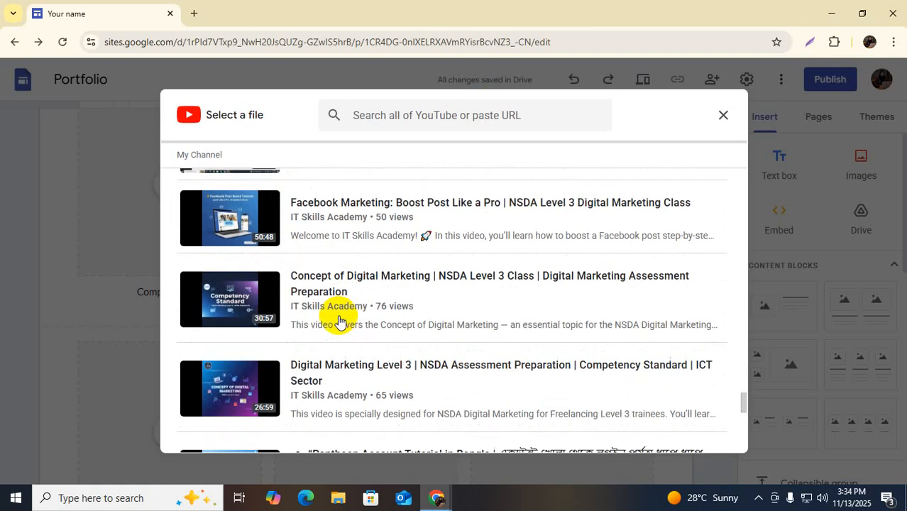
{"action": "scroll", "coordinate": [339, 321], "scroll_direction": "down", "scroll_amount": 1}
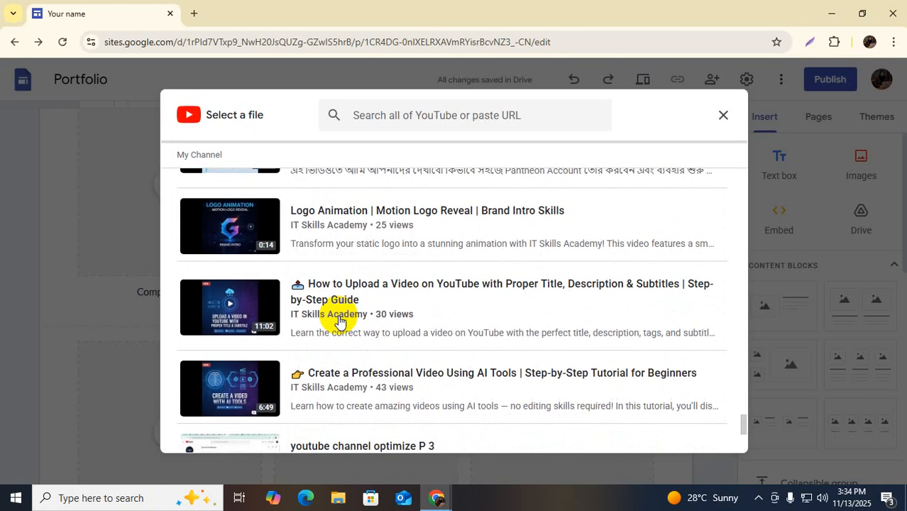
{"action": "left_click", "coordinate": [334, 211]}
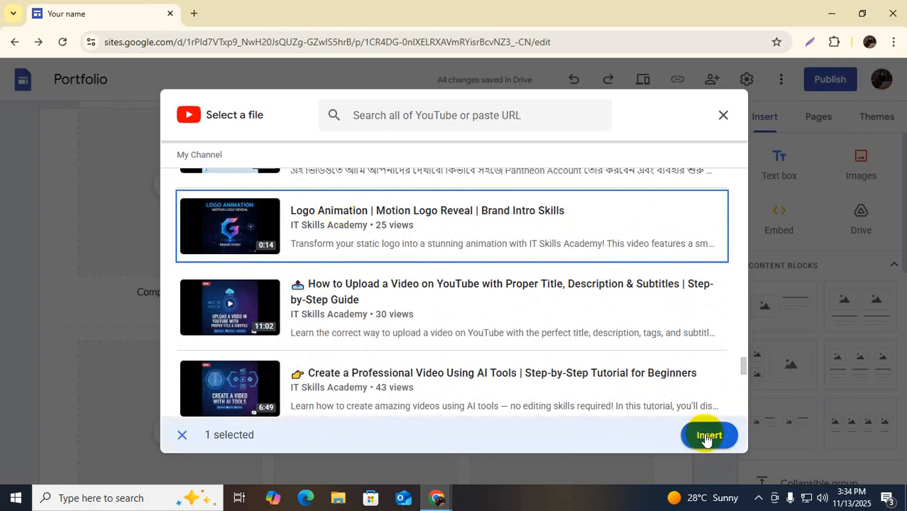
{"action": "left_click", "coordinate": [707, 436]}
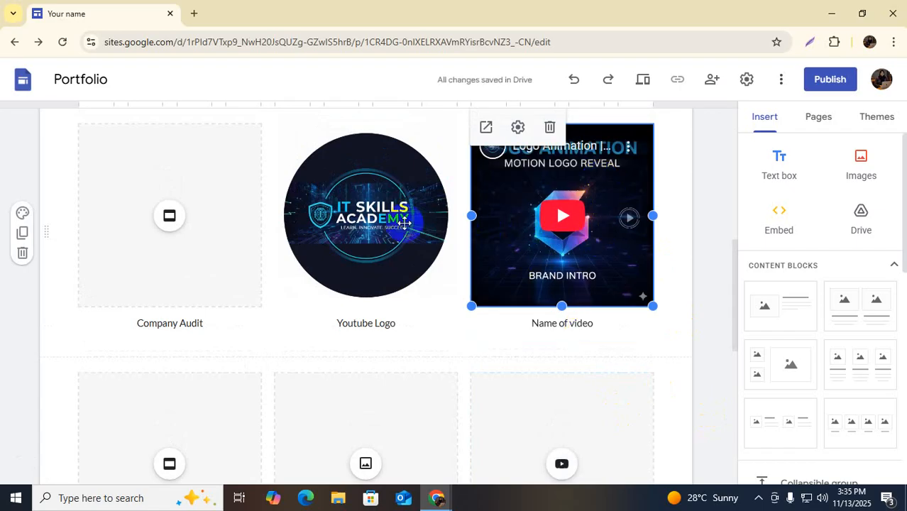
Insert the 1st Class slides into the Company Audit card and share them with viewers
{"action": "left_click", "coordinate": [168, 224]}
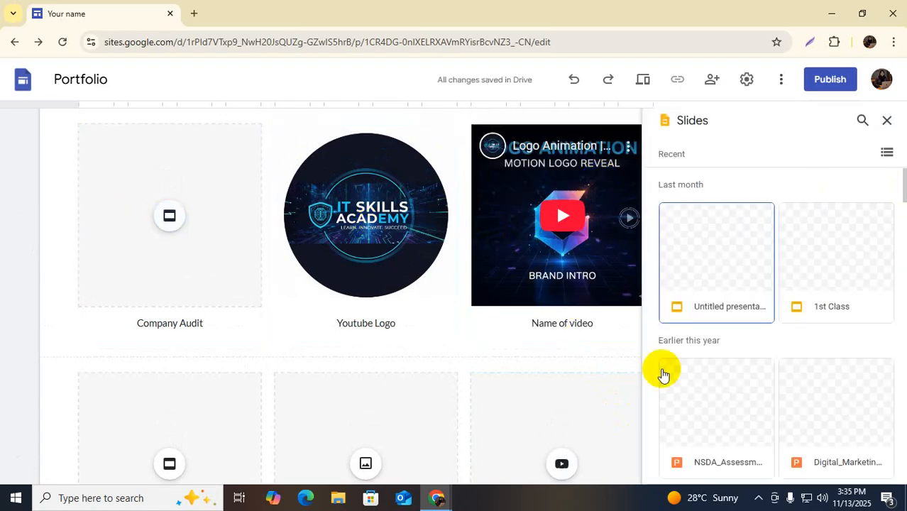
{"action": "left_click", "coordinate": [831, 264]}
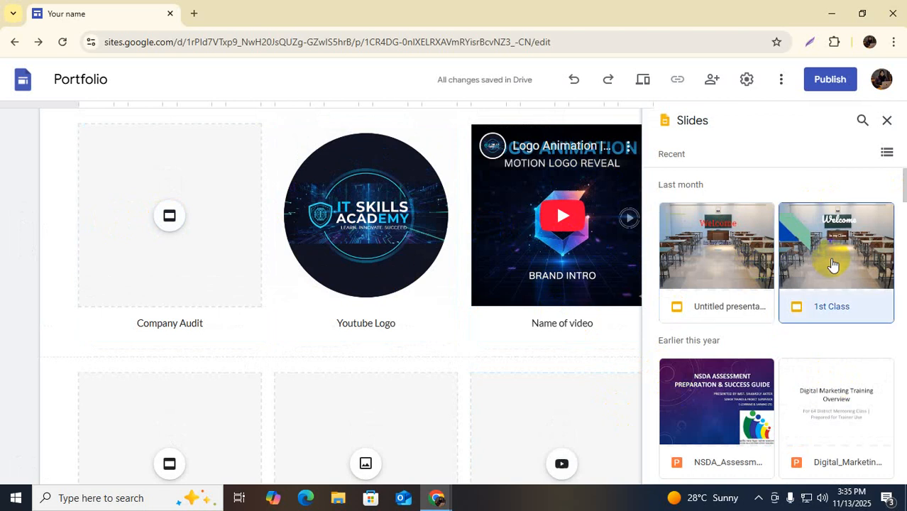
{"action": "left_click", "coordinate": [867, 466]}
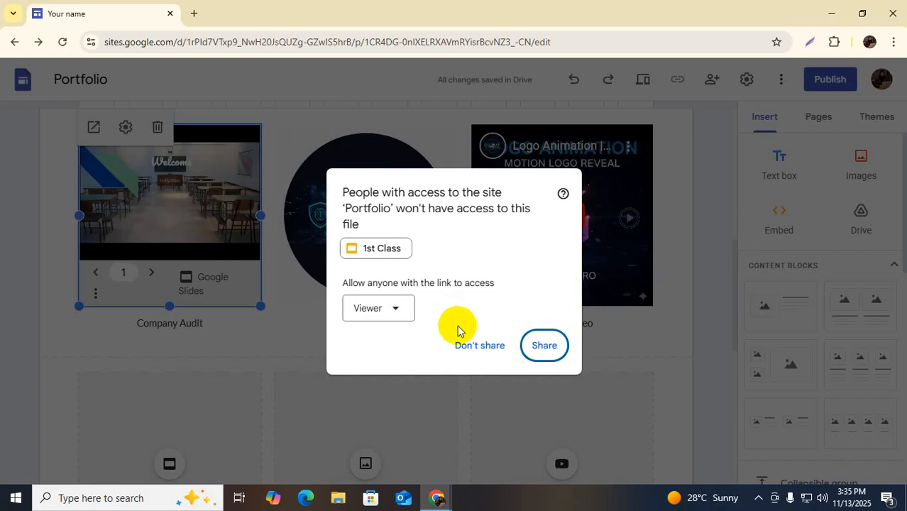
{"action": "left_click", "coordinate": [544, 345]}
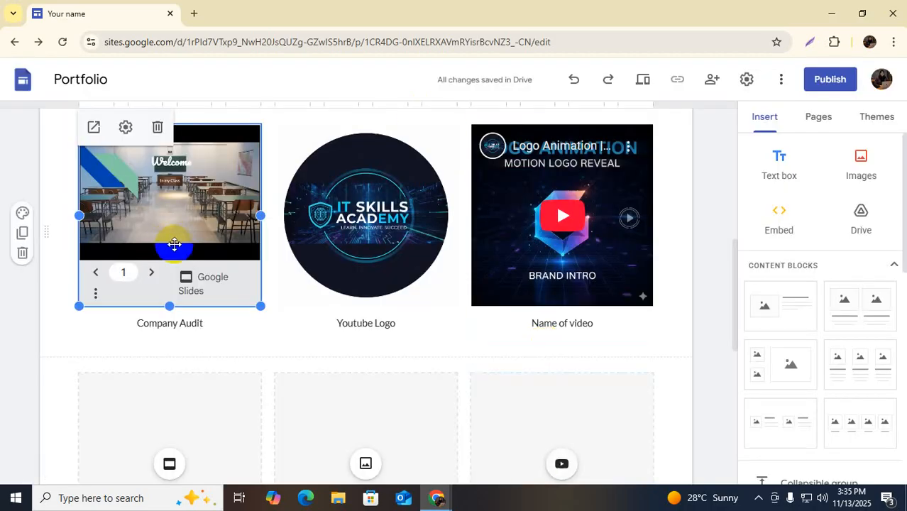
{"action": "scroll", "coordinate": [195, 279], "scroll_direction": "up", "scroll_amount": 2}
{"action": "scroll", "coordinate": [195, 279], "scroll_direction": "down", "scroll_amount": 2}
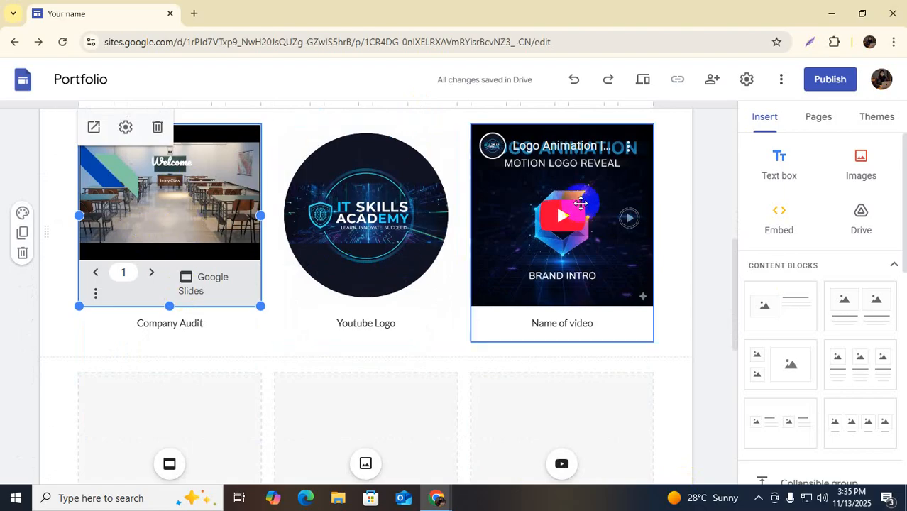
Change the video card's caption from 'Name of video' to 'Logo Animation'
{"action": "scroll", "coordinate": [571, 262], "scroll_direction": "down", "scroll_amount": 3}
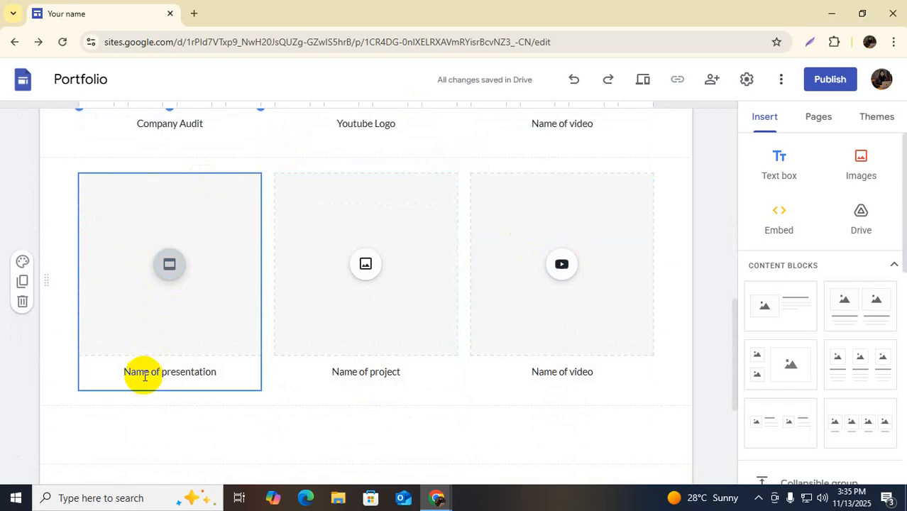
{"action": "scroll", "coordinate": [567, 233], "scroll_direction": "up", "scroll_amount": 1}
{"action": "scroll", "coordinate": [567, 233], "scroll_direction": "up", "scroll_amount": 1}
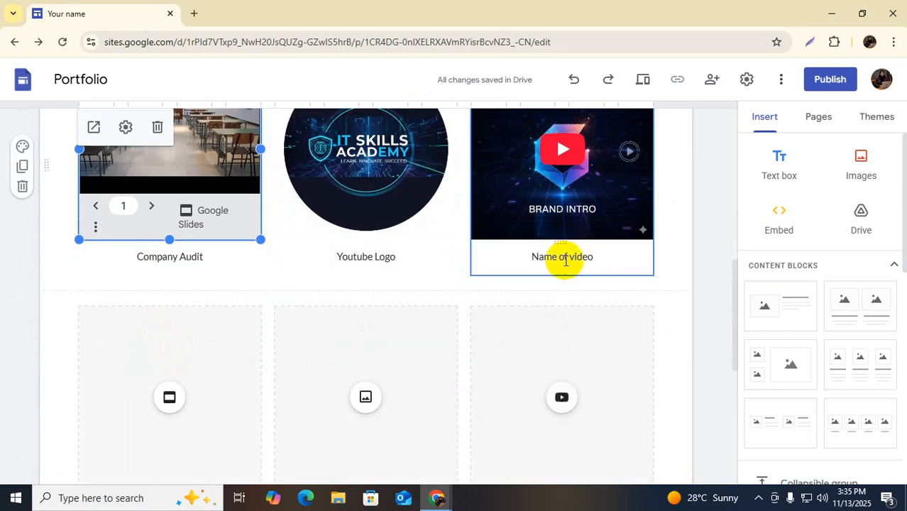
{"action": "left_click", "coordinate": [572, 257]}
{"action": "double_click", "coordinate": [585, 257]}
{"action": "left_click_drag", "start_coordinate": [550, 257], "coordinate": [533, 256]}
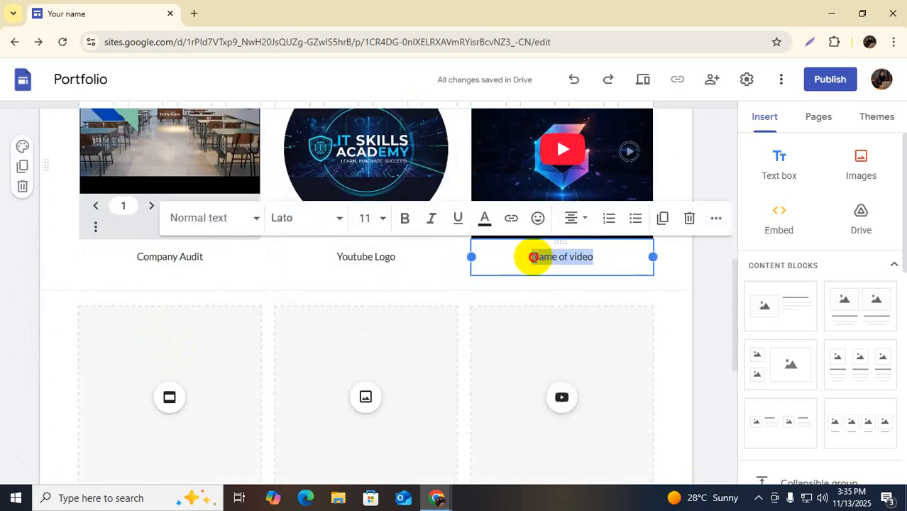
{"action": "type", "text": "Logo Animation"}
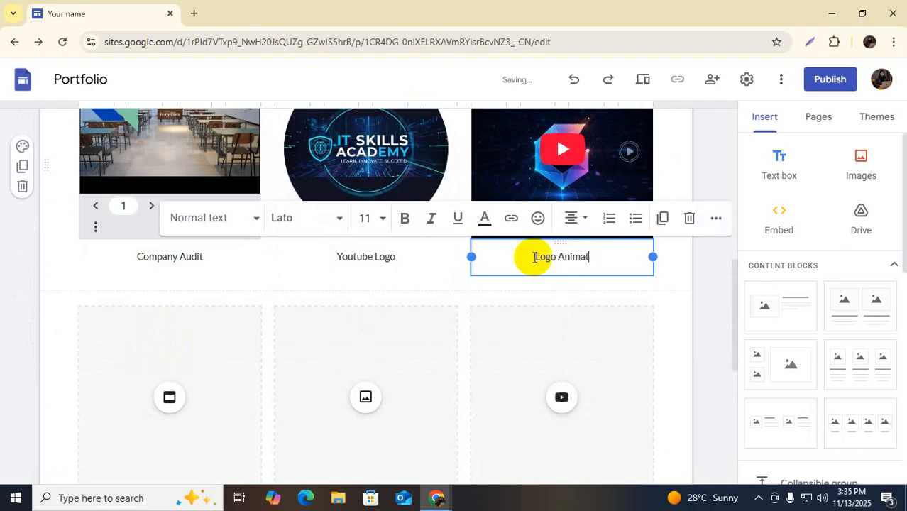
{"action": "left_click", "coordinate": [694, 269]}
{"action": "left_click", "coordinate": [193, 244]}
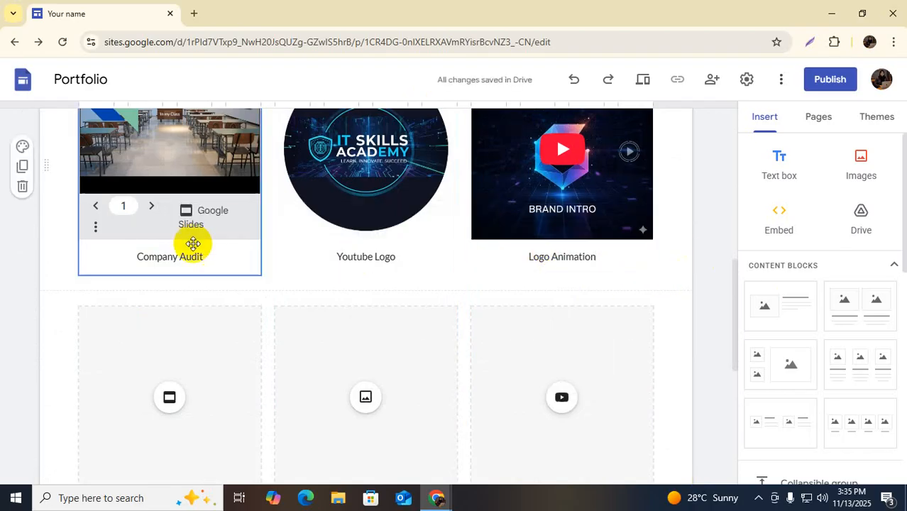
{"action": "left_click", "coordinate": [331, 202]}
{"action": "scroll", "coordinate": [637, 315], "scroll_direction": "down", "scroll_amount": 2}
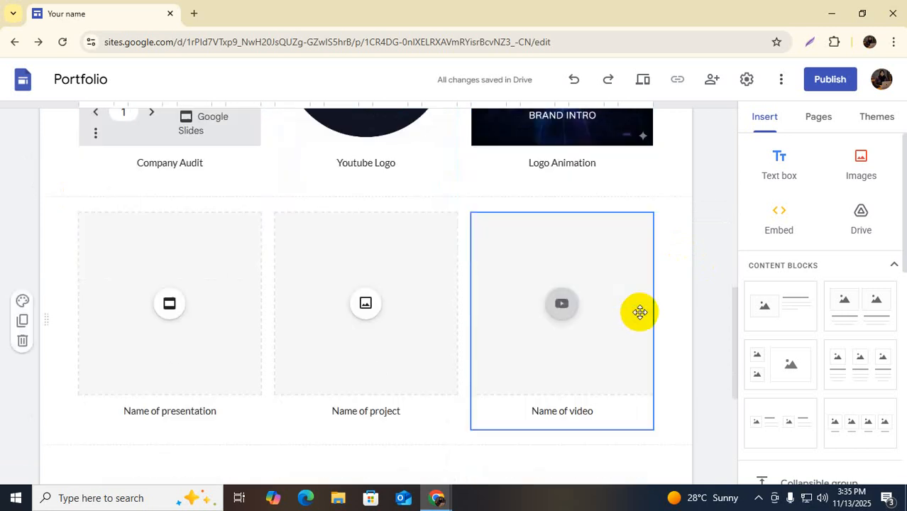
{"action": "scroll", "coordinate": [543, 318], "scroll_direction": "down", "scroll_amount": 4}
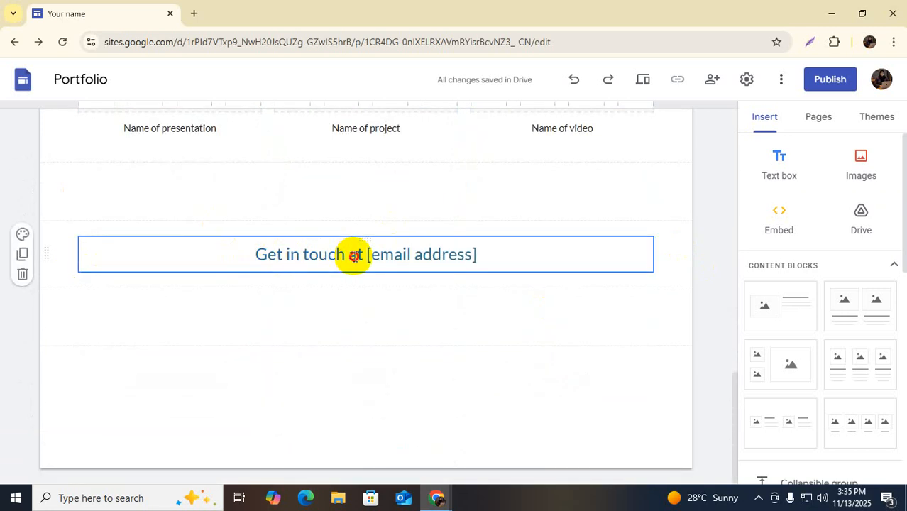
{"action": "left_click", "coordinate": [353, 256]}
{"action": "left_click_drag", "start_coordinate": [366, 256], "coordinate": [452, 260]}
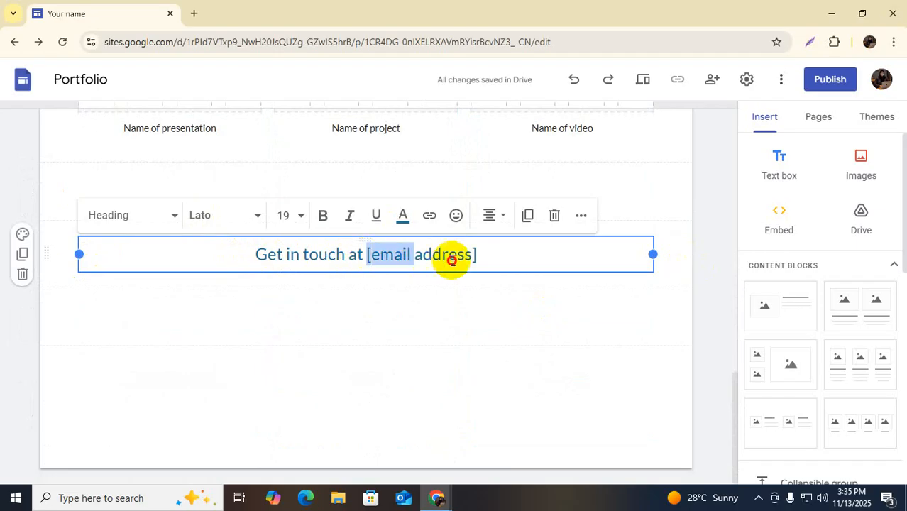
{"action": "scroll", "coordinate": [492, 285], "scroll_direction": "up", "scroll_amount": 20}
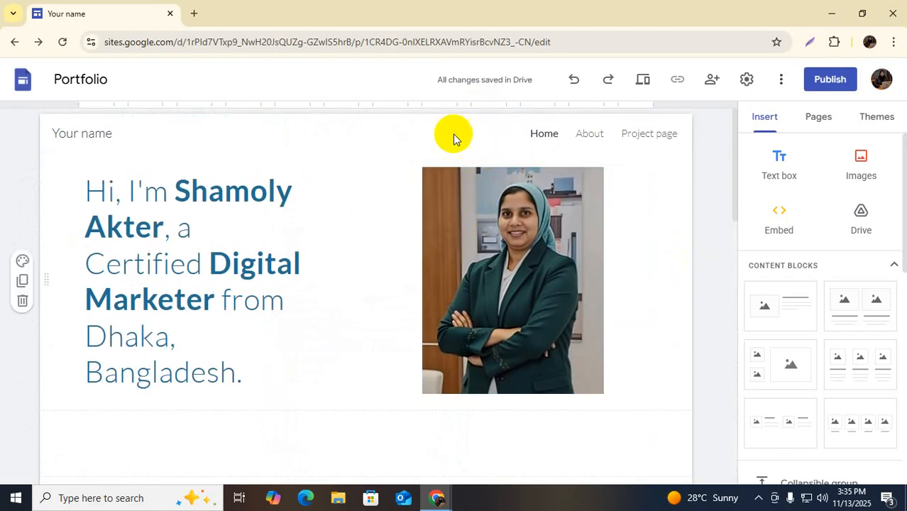
{"action": "mouse_move", "coordinate": [348, 143]}
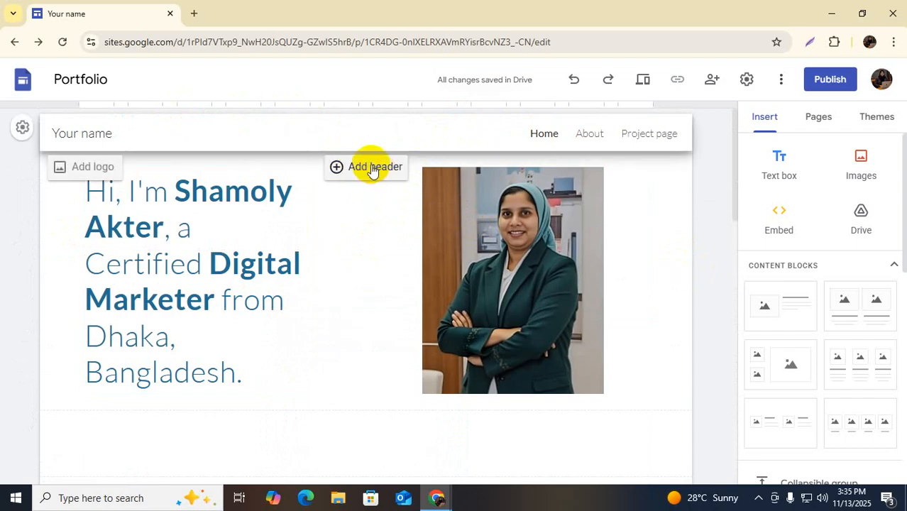
{"action": "left_click", "coordinate": [78, 139]}
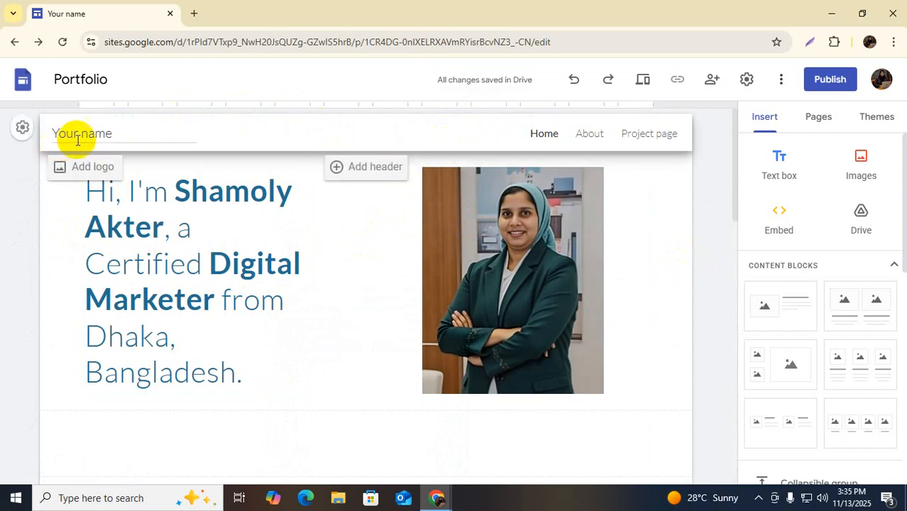
Upload the download image as the site's brand logo
{"action": "left_click", "coordinate": [106, 169]}
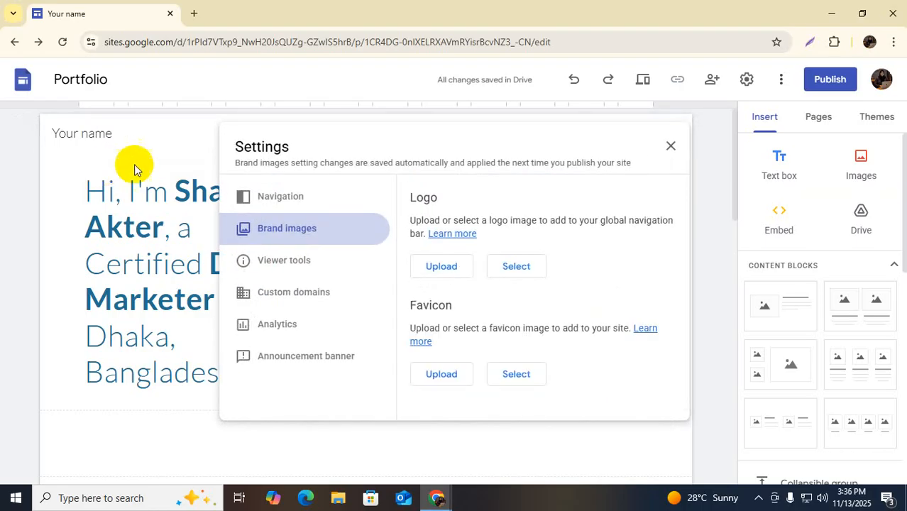
{"action": "left_click", "coordinate": [441, 273]}
{"action": "left_click", "coordinate": [524, 298]}
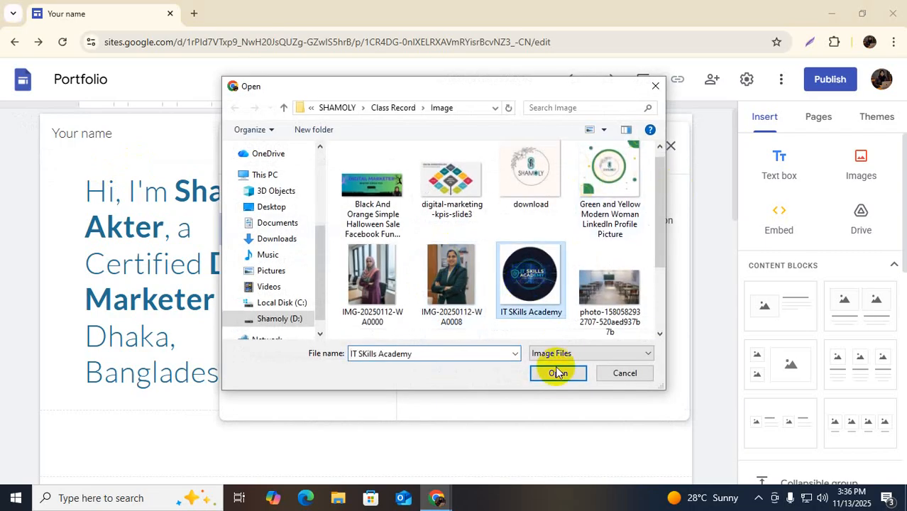
{"action": "left_click", "coordinate": [527, 169]}
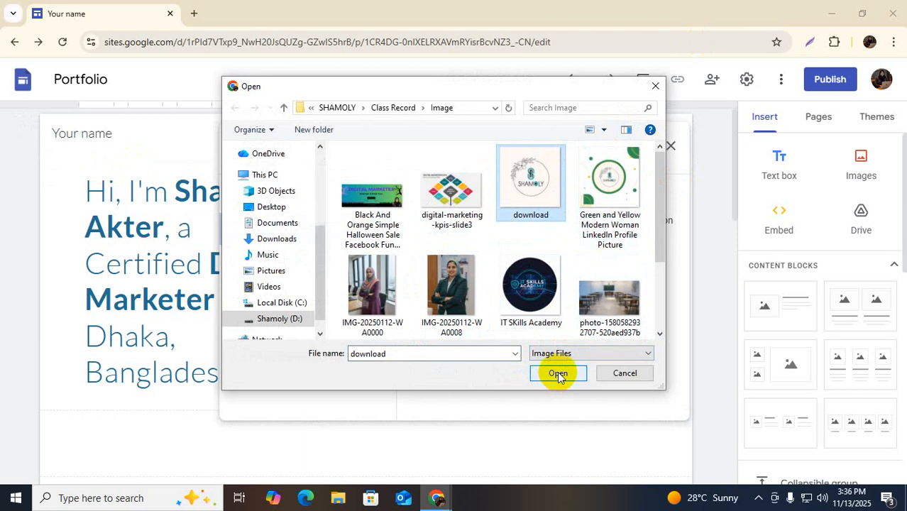
{"action": "left_click", "coordinate": [558, 374]}
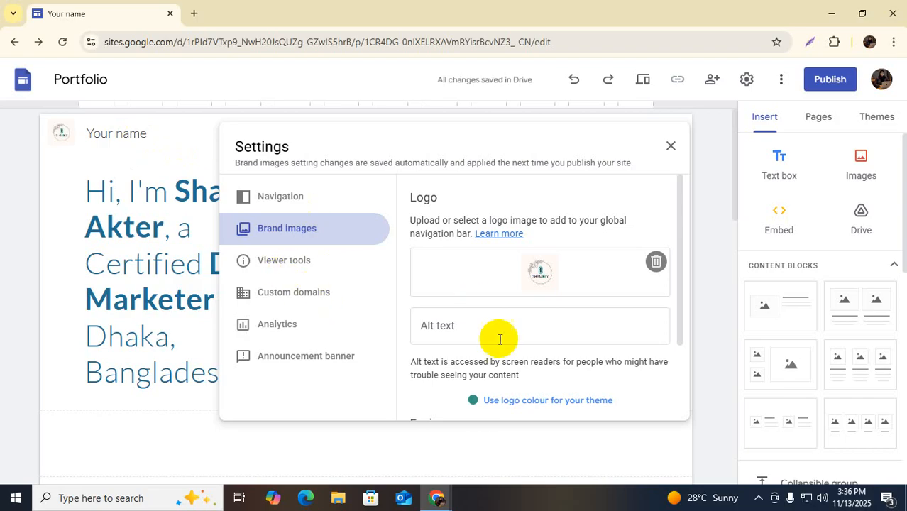
Add alt text for the logo and match the theme colour to it
{"action": "scroll", "coordinate": [559, 294], "scroll_direction": "down", "scroll_amount": 3}
{"action": "left_click", "coordinate": [475, 225]}
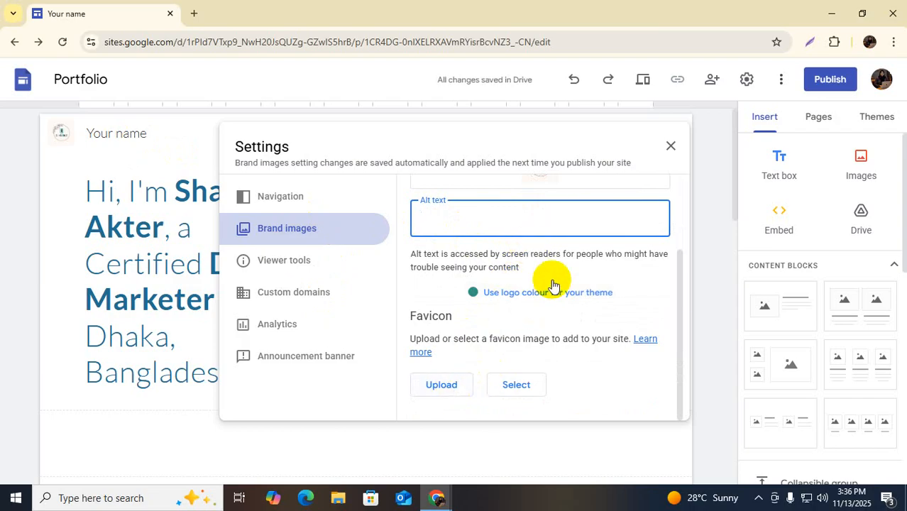
{"action": "left_click", "coordinate": [543, 298]}
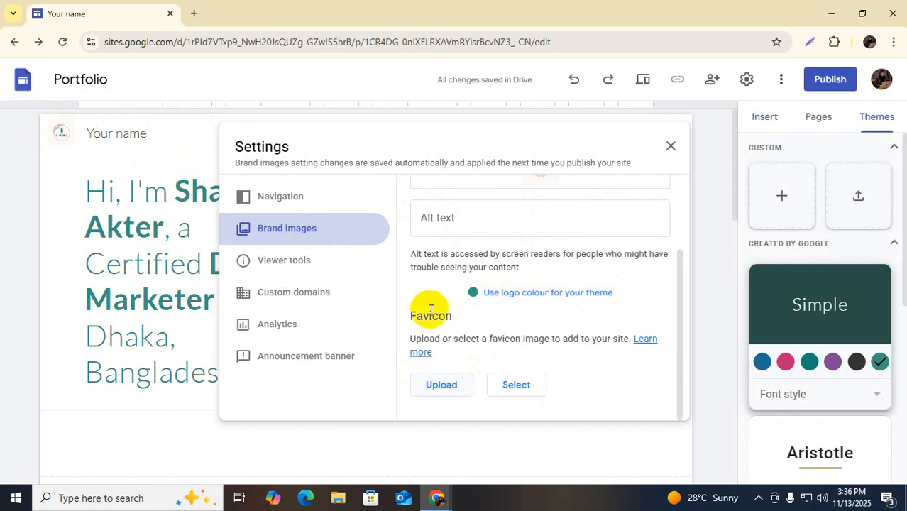
Upload the download image as the site favicon
{"action": "left_click", "coordinate": [441, 385]}
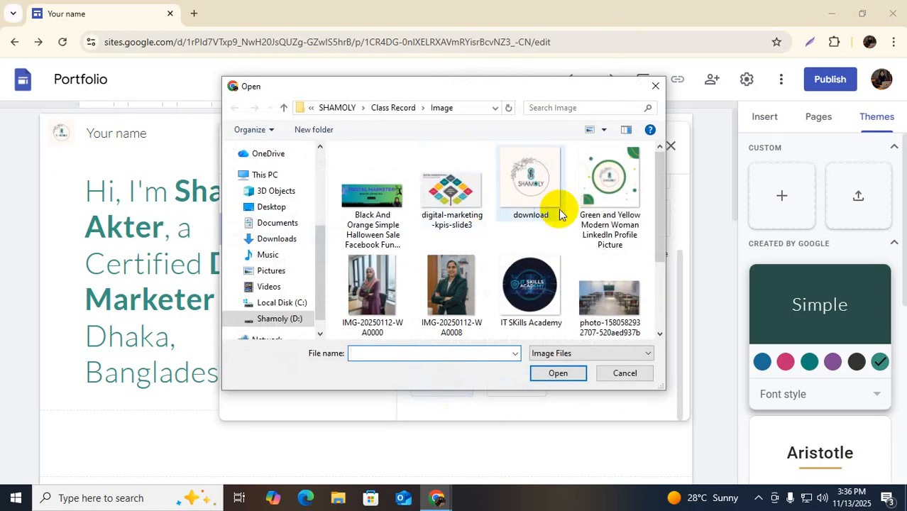
{"action": "scroll", "coordinate": [551, 220], "scroll_direction": "down", "scroll_amount": 2}
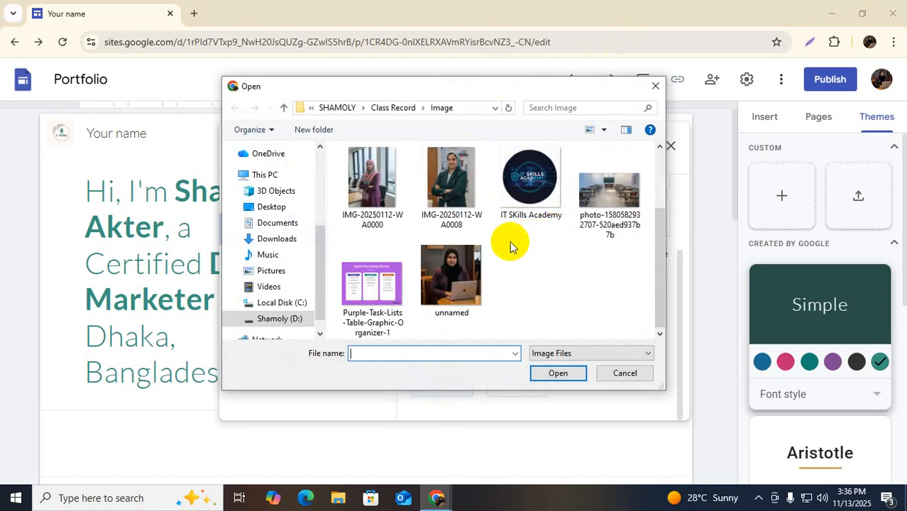
{"action": "left_click", "coordinate": [451, 277]}
{"action": "scroll", "coordinate": [576, 287], "scroll_direction": "up", "scroll_amount": 2}
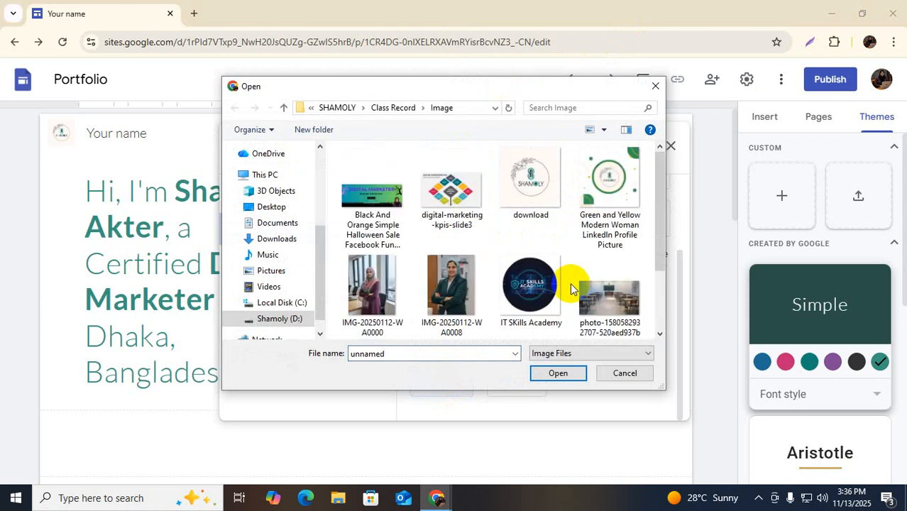
{"action": "left_click", "coordinate": [525, 173]}
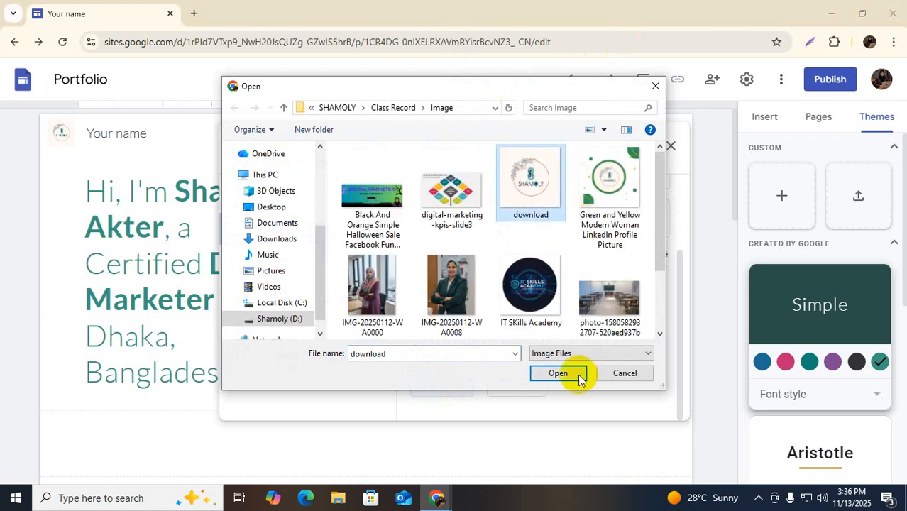
{"action": "left_click", "coordinate": [580, 378]}
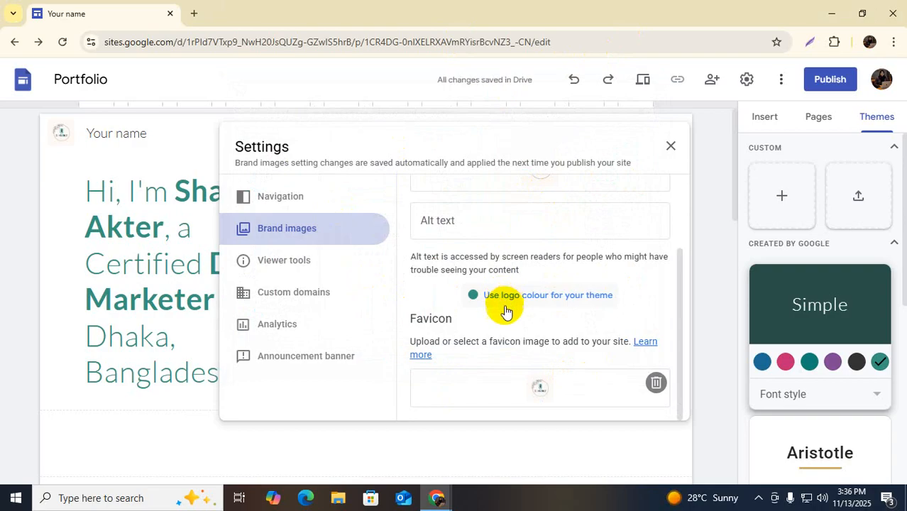
Check the Navigation settings: Top mode with Transparent colour
{"action": "left_click", "coordinate": [289, 202]}
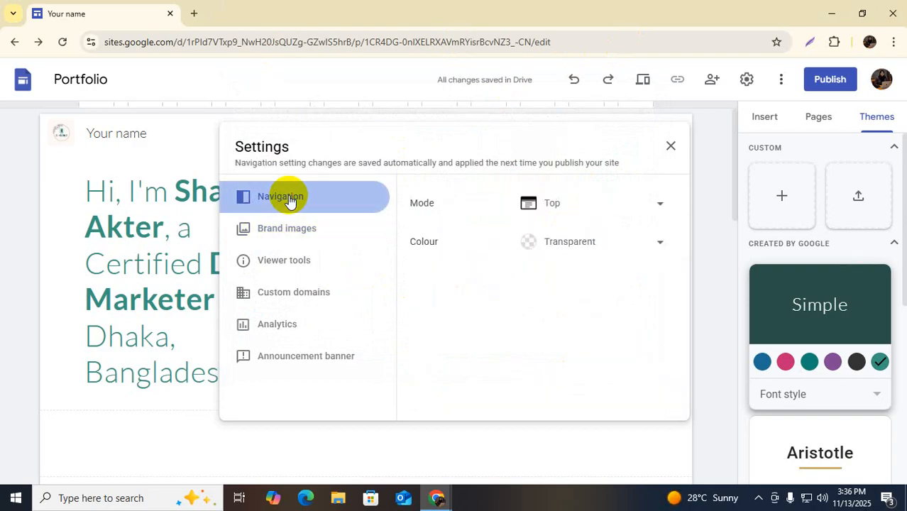
{"action": "left_click", "coordinate": [291, 227]}
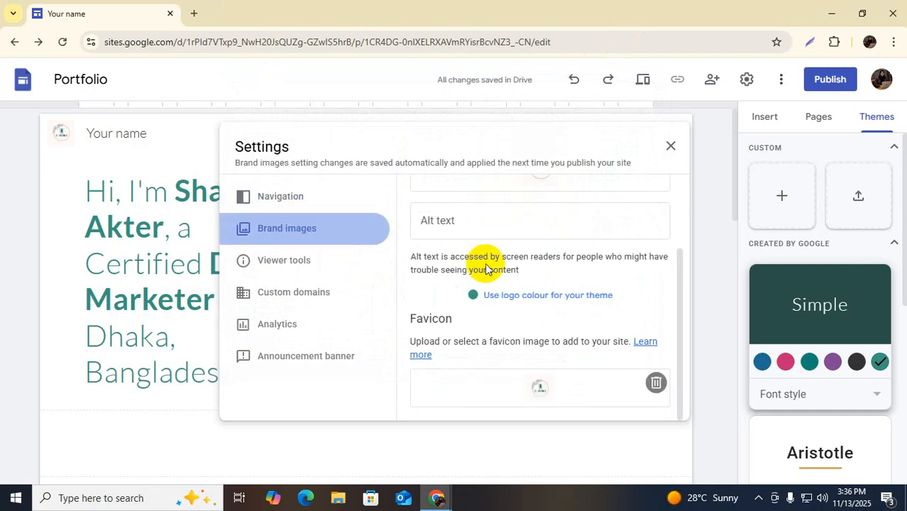
{"action": "scroll", "coordinate": [506, 269], "scroll_direction": "up", "scroll_amount": 2}
{"action": "scroll", "coordinate": [505, 316], "scroll_direction": "down", "scroll_amount": 2}
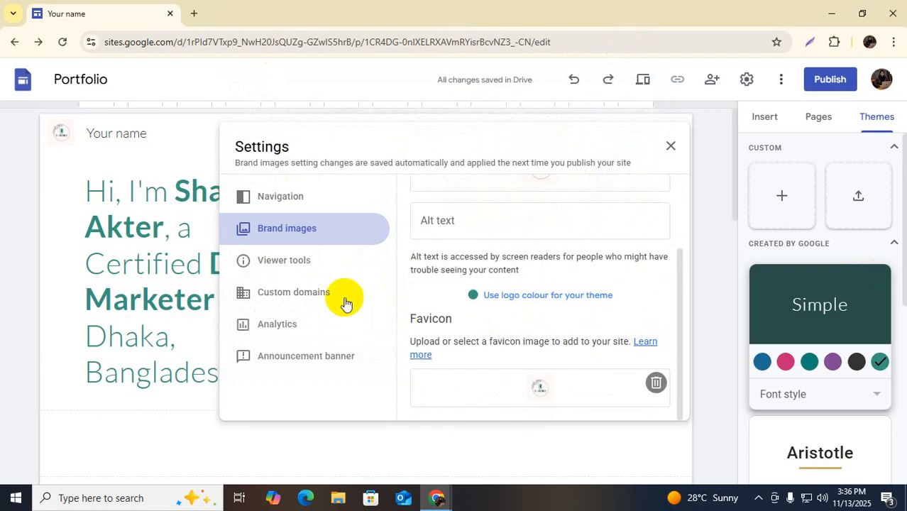
{"action": "left_click", "coordinate": [304, 202]}
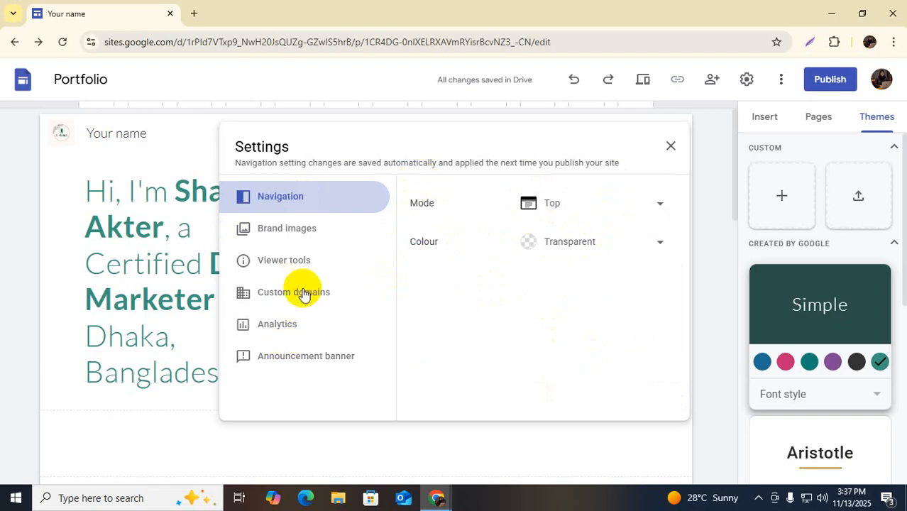
Close Settings, select the 'Your name' site title, and add a Home header banner
{"action": "left_click", "coordinate": [673, 147]}
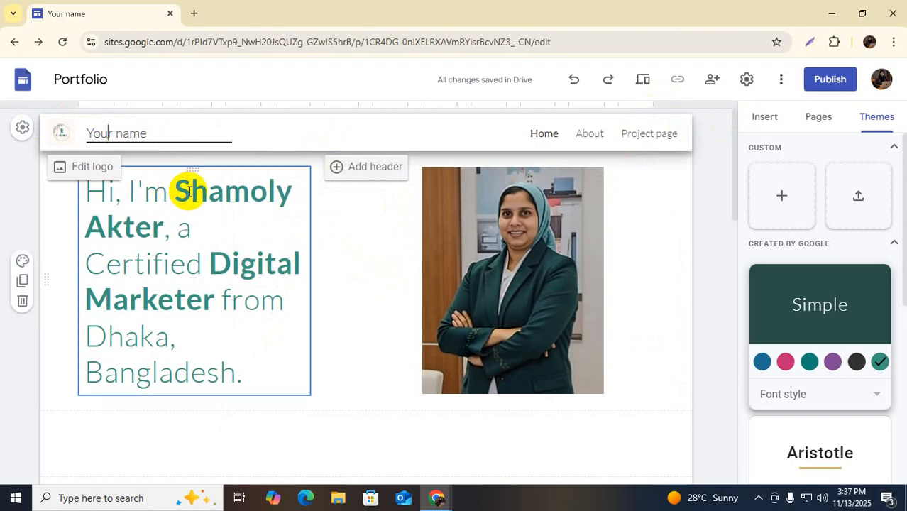
{"action": "left_click_drag", "start_coordinate": [176, 191], "coordinate": [167, 225]}
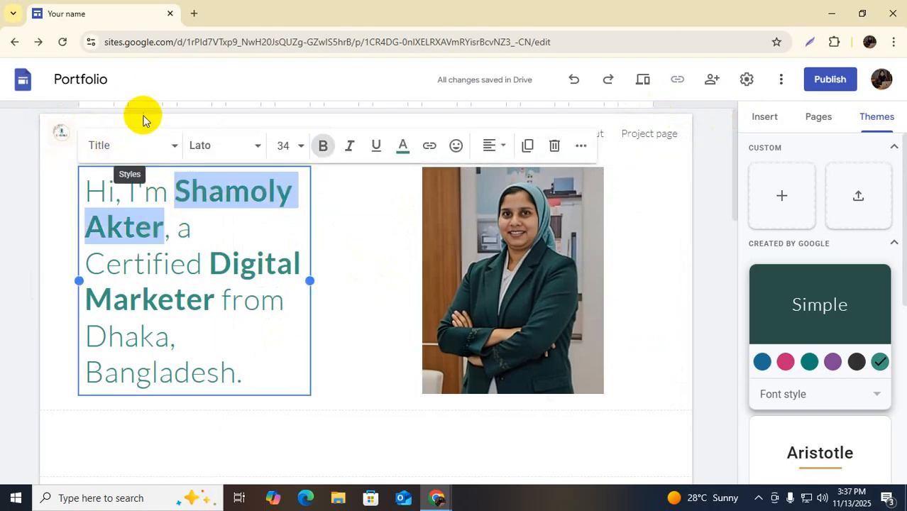
{"action": "left_click", "coordinate": [341, 198]}
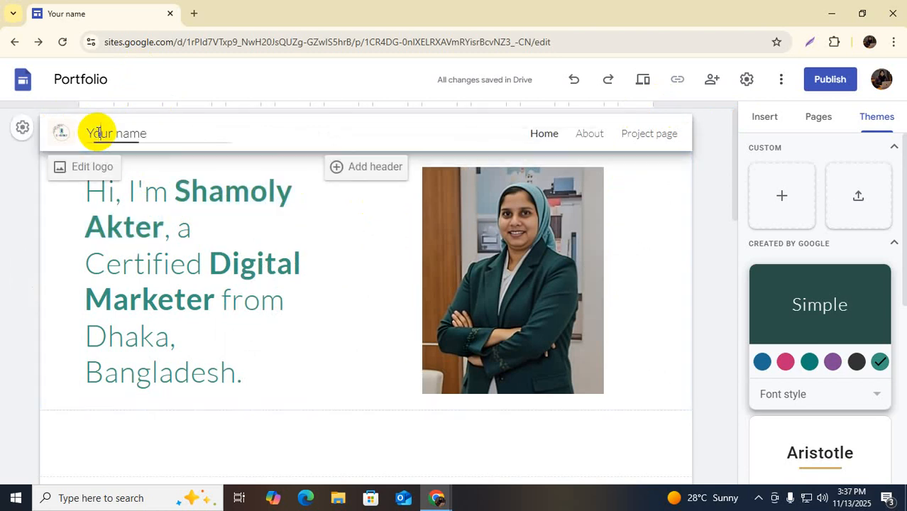
{"action": "left_click_drag", "start_coordinate": [87, 132], "coordinate": [171, 133]}
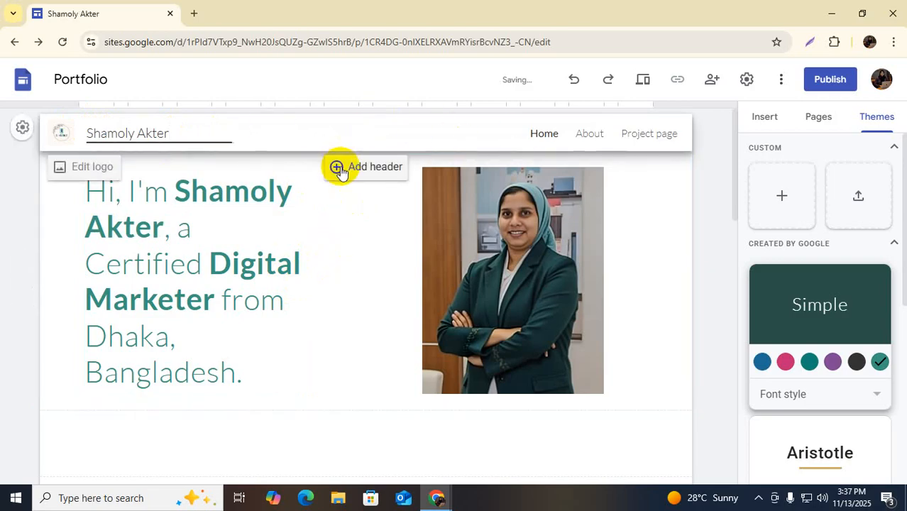
{"action": "left_click", "coordinate": [338, 168]}
Upload the 'unnamed' photo of a person at a laptop as the header background image
{"action": "left_click", "coordinate": [90, 138]}
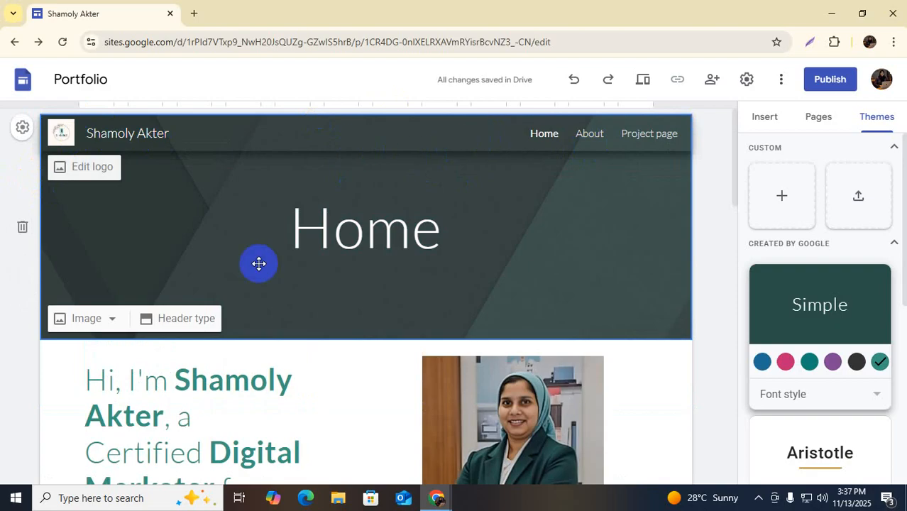
{"action": "left_click", "coordinate": [111, 320]}
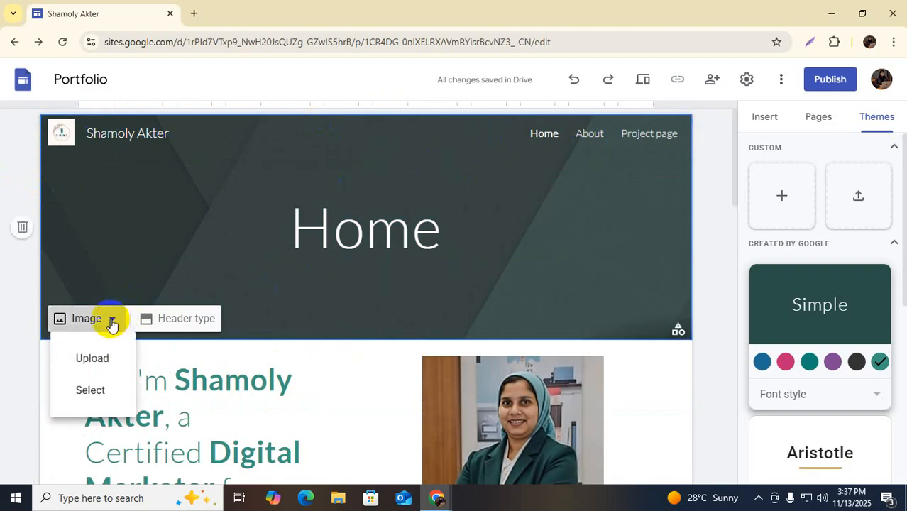
{"action": "left_click", "coordinate": [99, 365]}
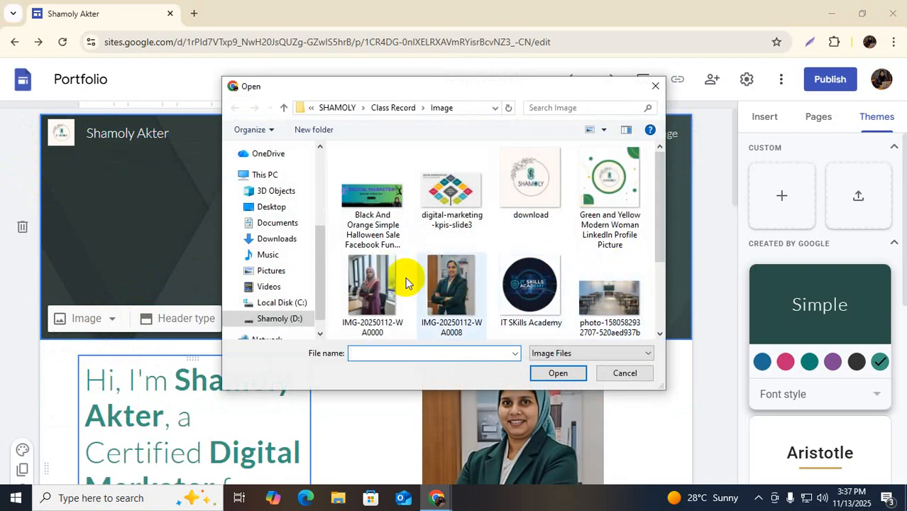
{"action": "scroll", "coordinate": [534, 282], "scroll_direction": "down", "scroll_amount": 1}
{"action": "scroll", "coordinate": [553, 257], "scroll_direction": "down", "scroll_amount": 3}
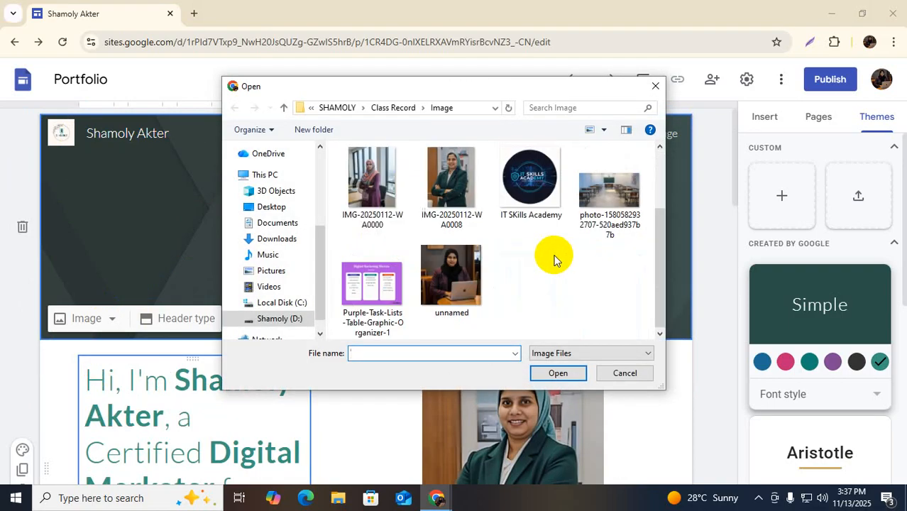
{"action": "left_click", "coordinate": [462, 291]}
{"action": "left_click", "coordinate": [553, 372]}
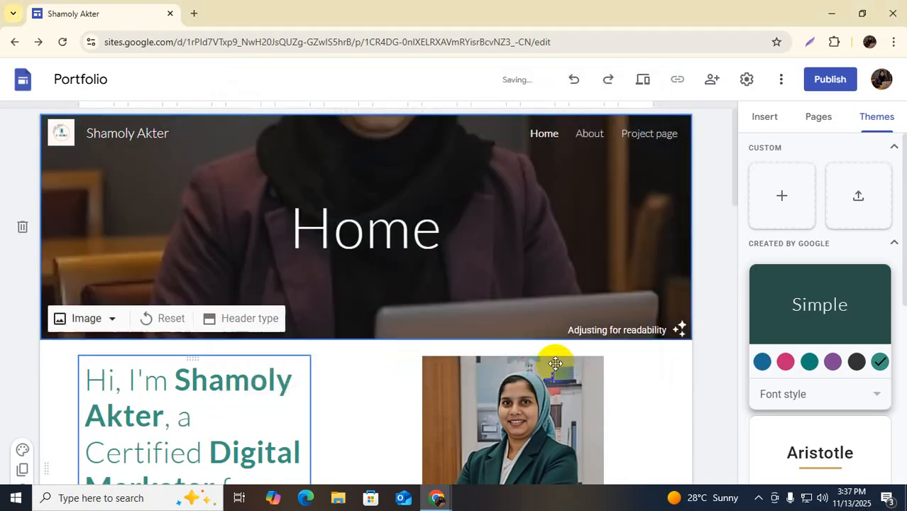
Try the Cover and Title only header types, then settle on Banner
{"action": "left_click", "coordinate": [365, 213]}
{"action": "scroll", "coordinate": [366, 212], "scroll_direction": "down", "scroll_amount": 2}
{"action": "scroll", "coordinate": [356, 222], "scroll_direction": "up", "scroll_amount": 2}
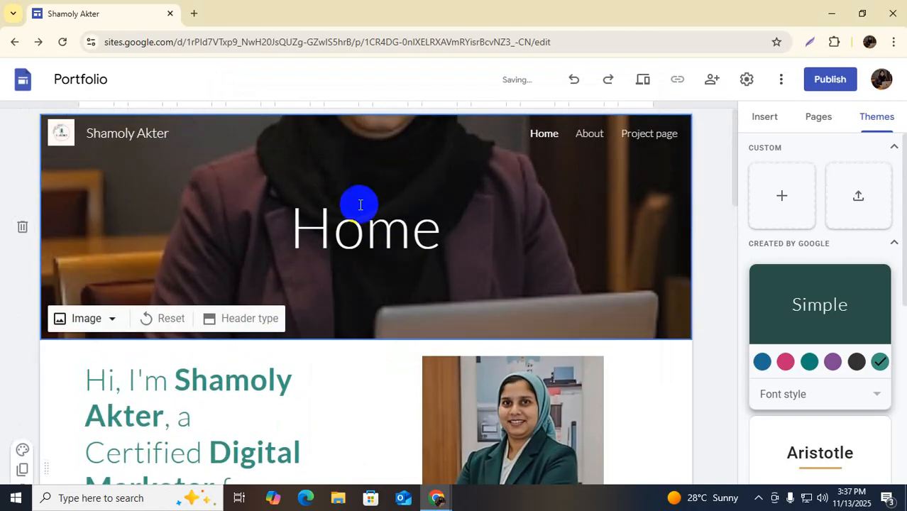
{"action": "left_click_drag", "start_coordinate": [368, 146], "coordinate": [371, 231]}
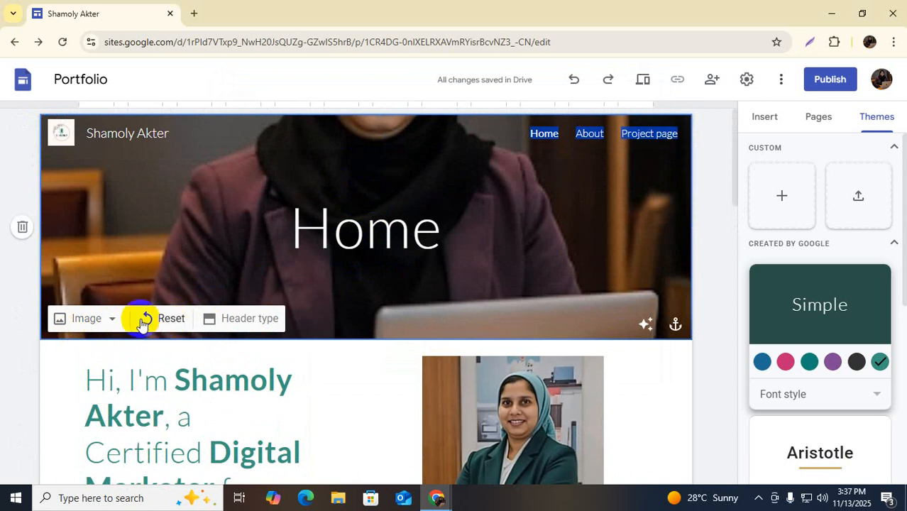
{"action": "left_click", "coordinate": [241, 319]}
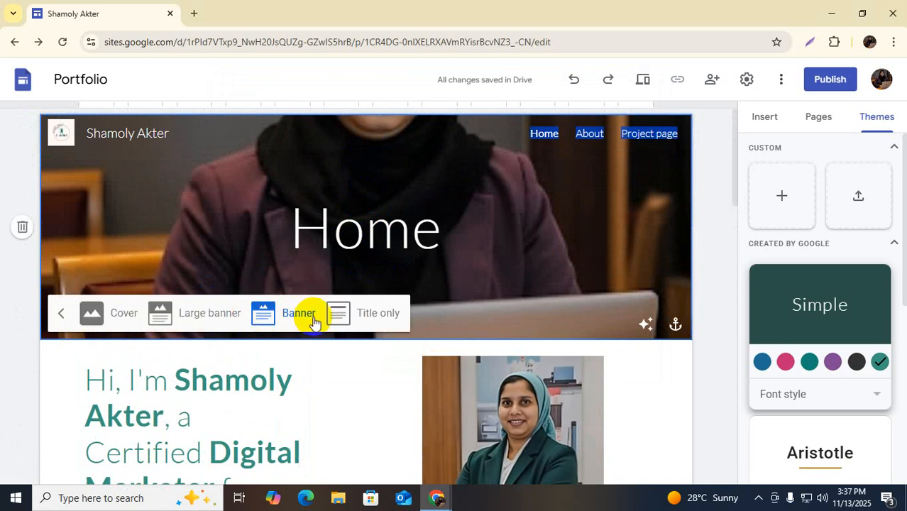
{"action": "left_click", "coordinate": [121, 315]}
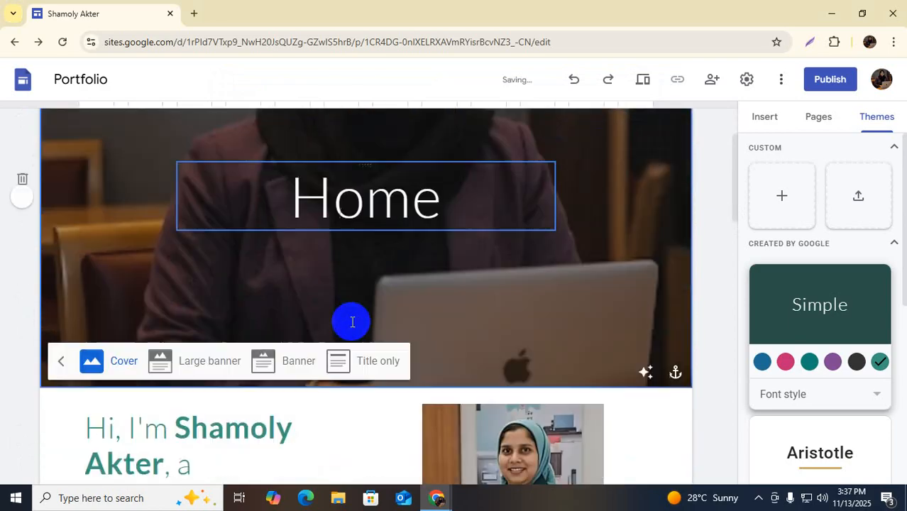
{"action": "scroll", "coordinate": [352, 323], "scroll_direction": "down", "scroll_amount": 1}
{"action": "left_click", "coordinate": [375, 273]}
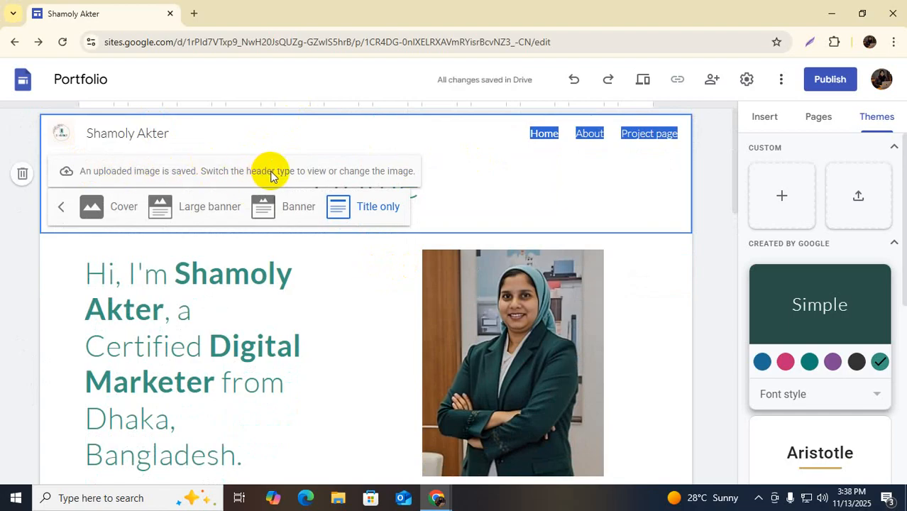
{"action": "left_click", "coordinate": [284, 209]}
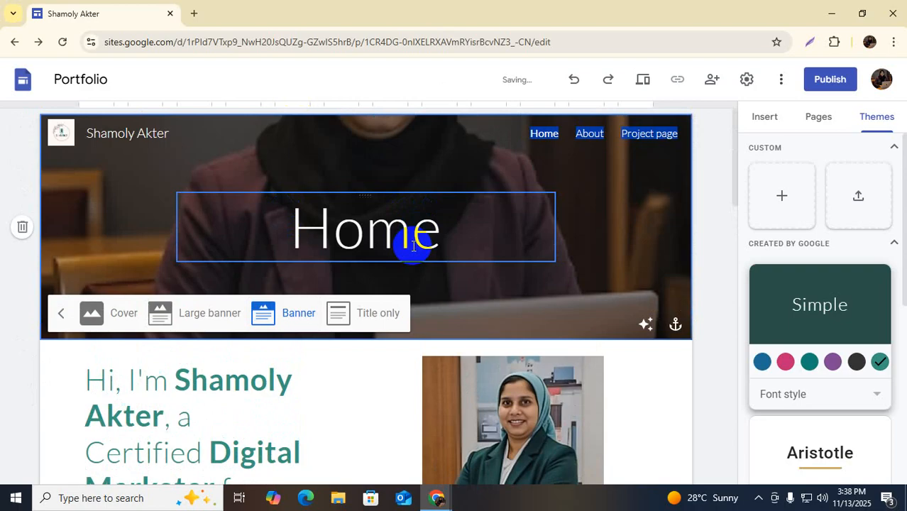
{"action": "left_click", "coordinate": [355, 234]}
Replace the header title 'Home' with 'Welcome'
{"action": "left_click", "coordinate": [298, 231]}
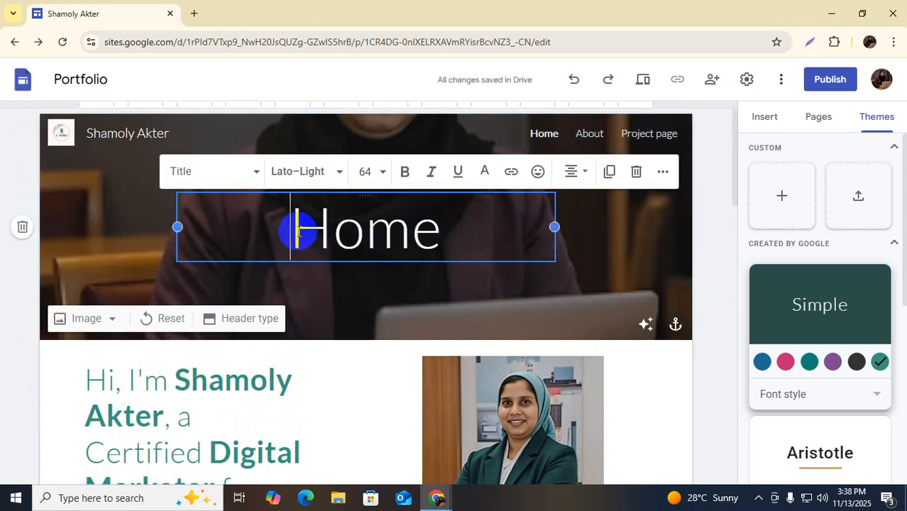
{"action": "left_click_drag", "start_coordinate": [289, 229], "coordinate": [468, 237]}
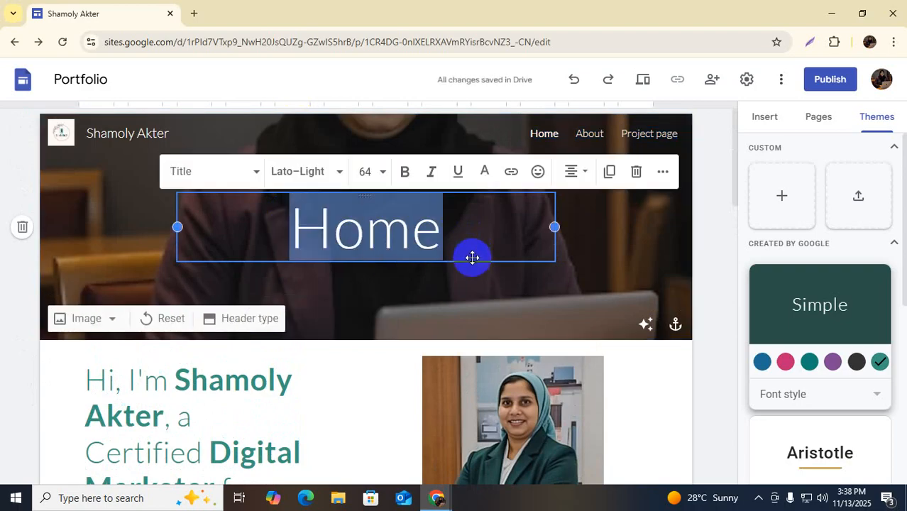
{"action": "left_click", "coordinate": [472, 256]}
{"action": "left_click", "coordinate": [464, 256]}
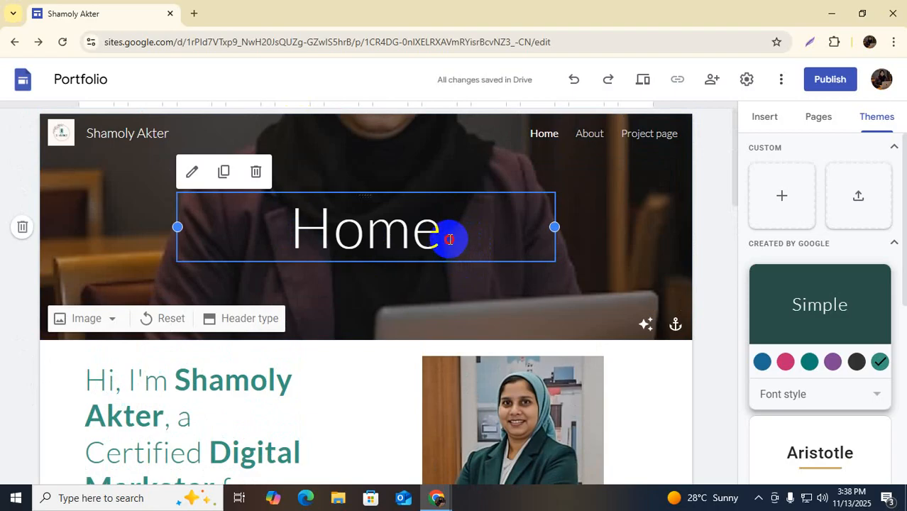
{"action": "left_click_drag", "start_coordinate": [449, 239], "coordinate": [303, 239]}
{"action": "type", "text": "Welcome"}
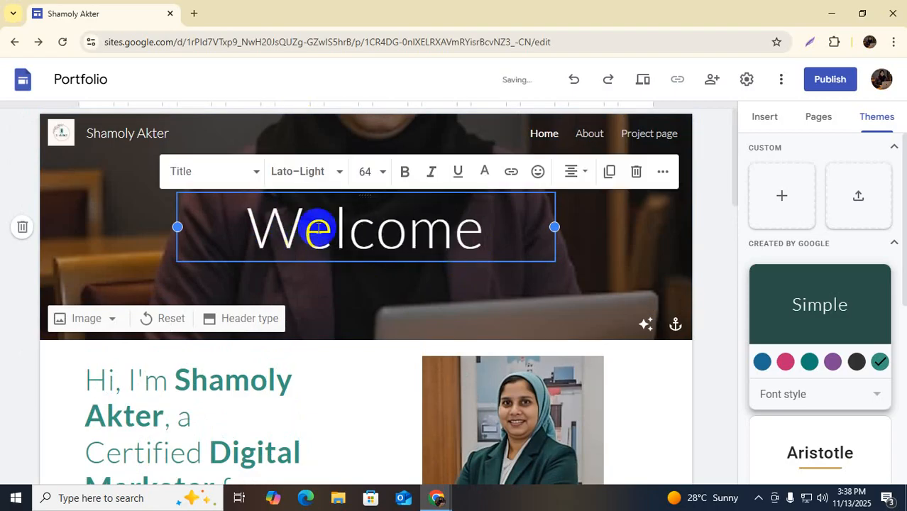
{"action": "left_click", "coordinate": [593, 244]}
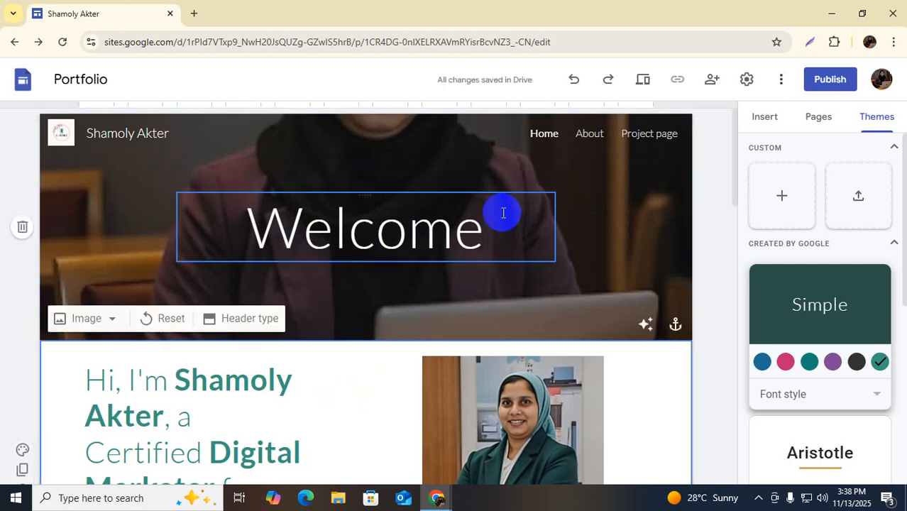
{"action": "scroll", "coordinate": [617, 245], "scroll_direction": "down", "scroll_amount": 3}
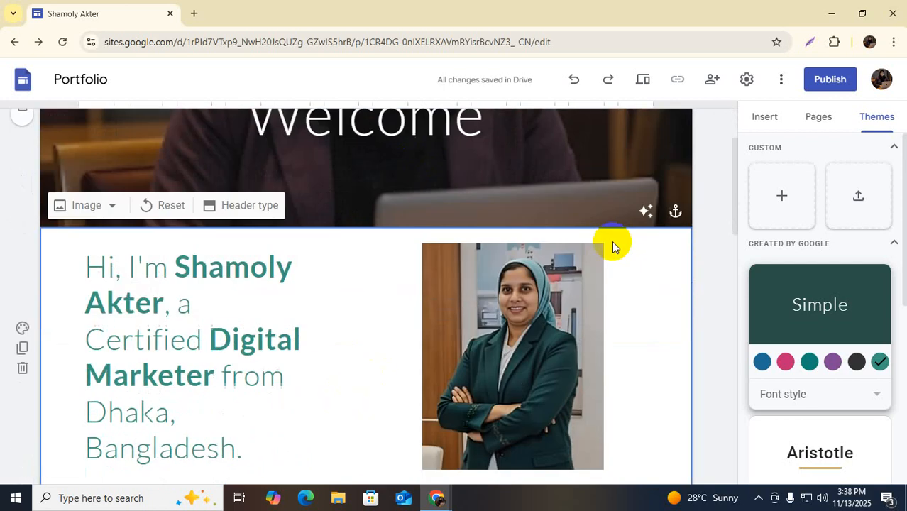
Replace the [email address] placeholder in the 'Get in touch at' line with the owner's e-mail address
{"action": "scroll", "coordinate": [586, 255], "scroll_direction": "down", "scroll_amount": 2}
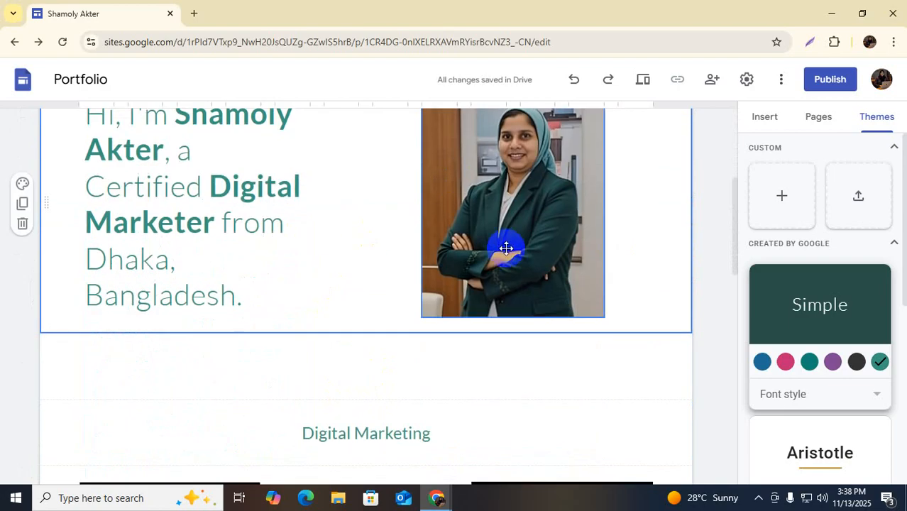
{"action": "scroll", "coordinate": [506, 248], "scroll_direction": "down", "scroll_amount": 3}
{"action": "scroll", "coordinate": [152, 229], "scroll_direction": "down", "scroll_amount": 3}
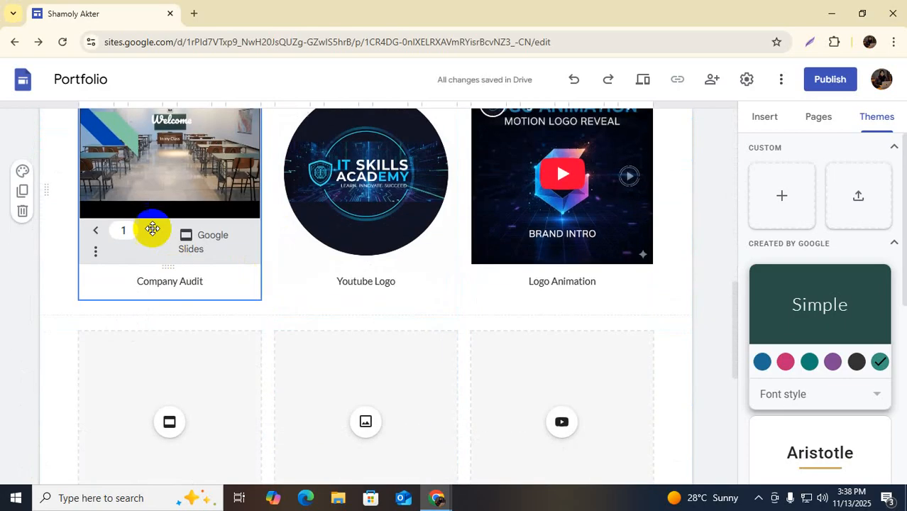
{"action": "left_click", "coordinate": [533, 277]}
{"action": "scroll", "coordinate": [532, 274], "scroll_direction": "down", "scroll_amount": 2}
{"action": "left_click", "coordinate": [100, 328]}
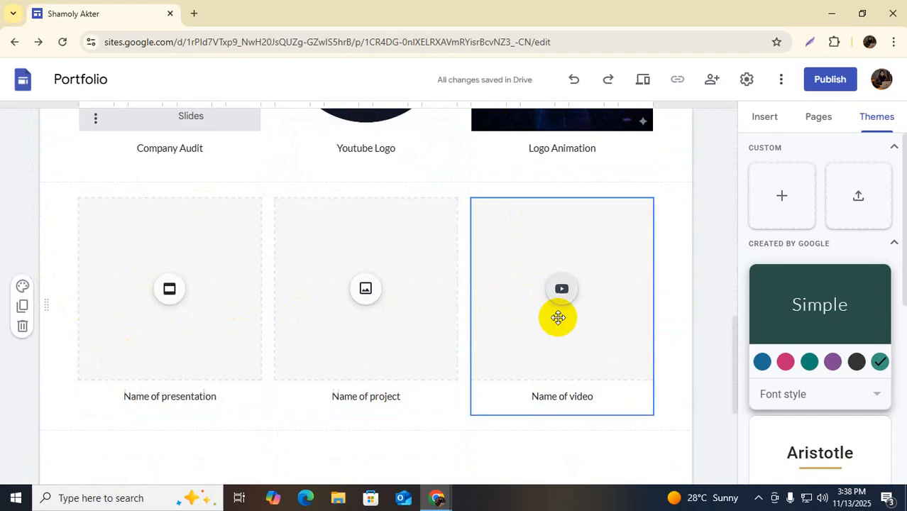
{"action": "scroll", "coordinate": [558, 318], "scroll_direction": "down", "scroll_amount": 3}
{"action": "left_click", "coordinate": [369, 323]}
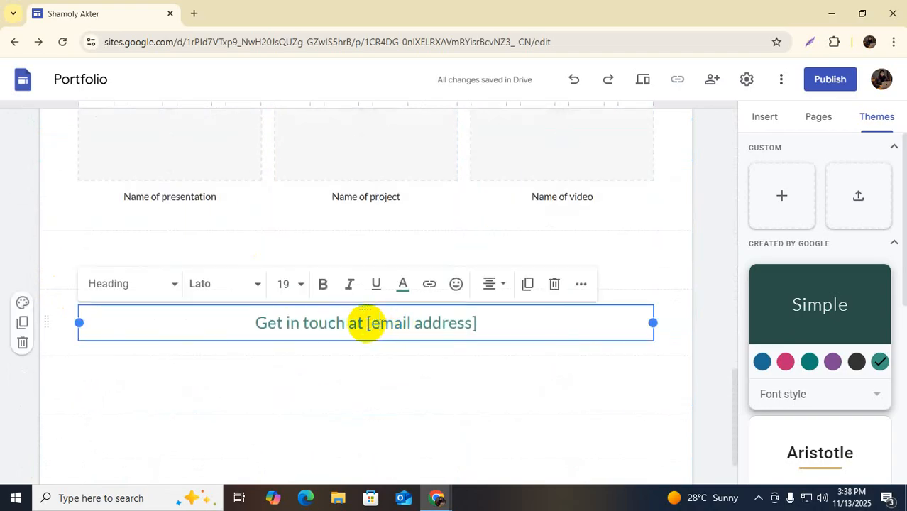
{"action": "left_click_drag", "start_coordinate": [368, 325], "coordinate": [474, 320]}
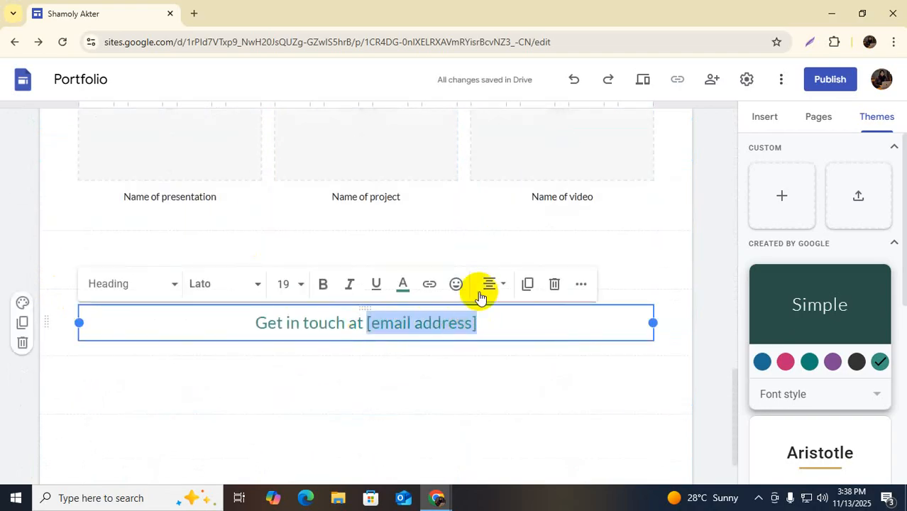
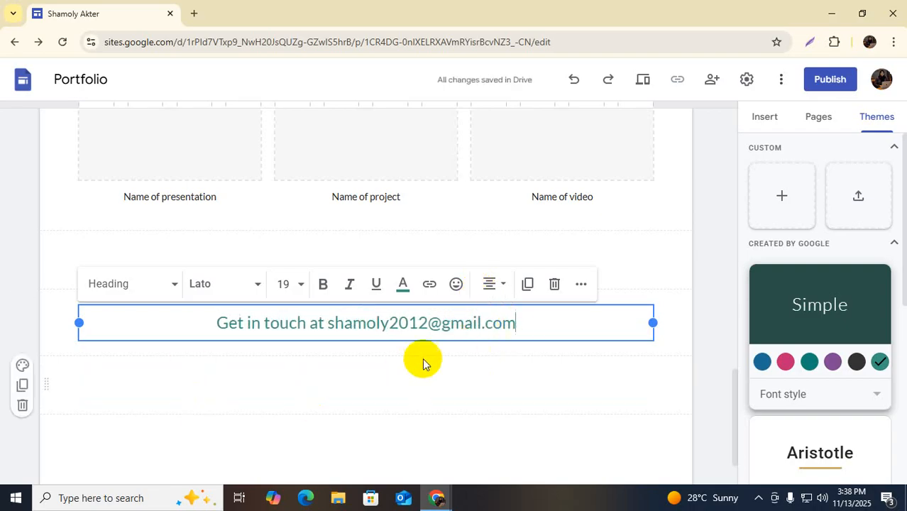
{"action": "left_click", "coordinate": [449, 370]}
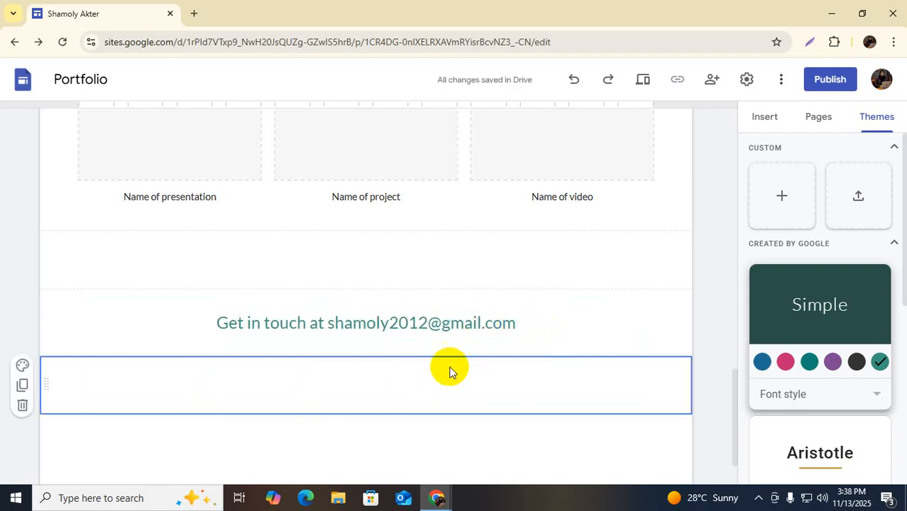
Delete the empty divider below the contact heading
{"action": "left_click", "coordinate": [352, 374]}
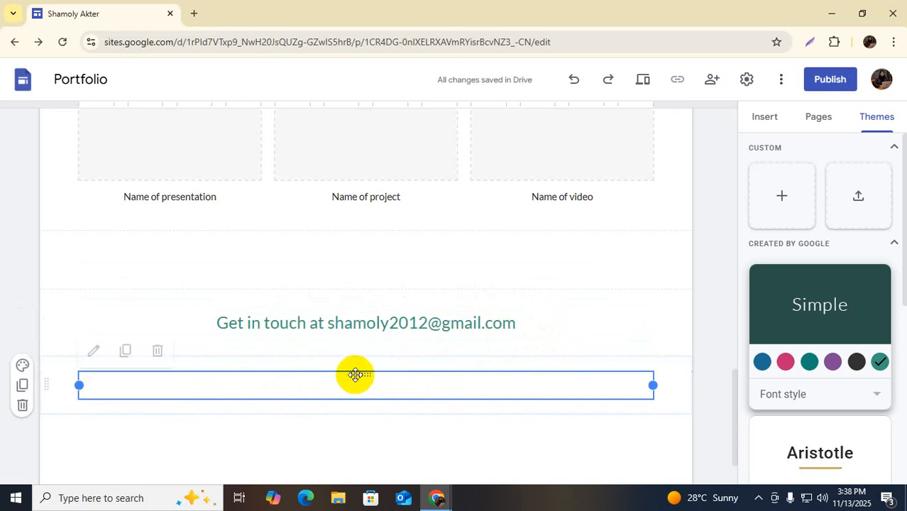
{"action": "scroll", "coordinate": [525, 369], "scroll_direction": "down", "scroll_amount": 1}
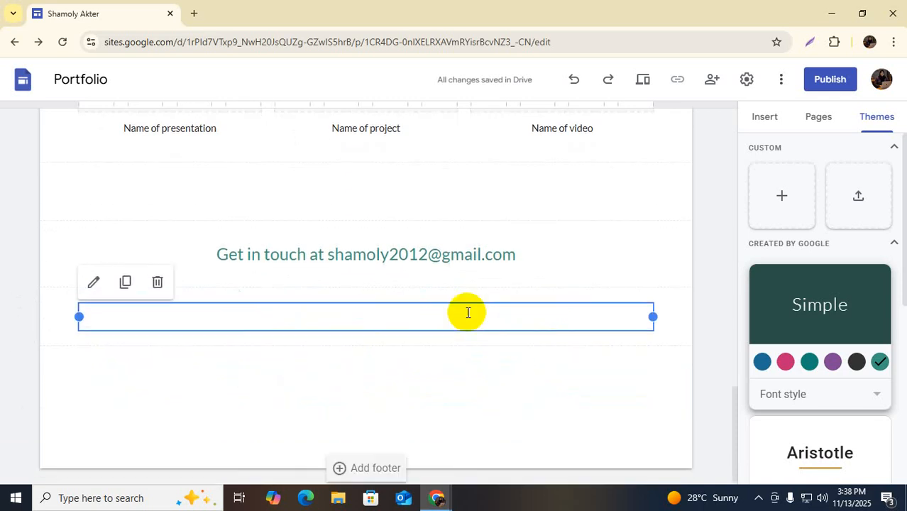
{"action": "key", "text": "Delete"}
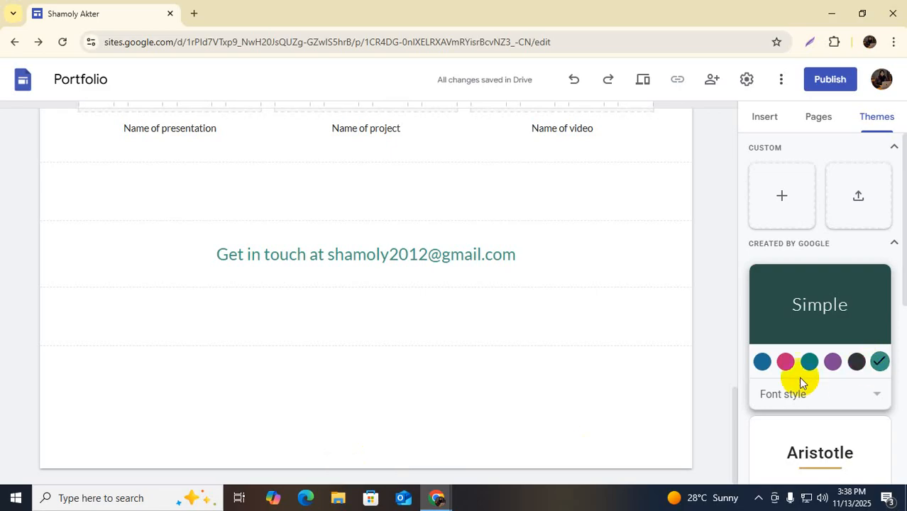
Apply the Impression theme to the whole site
{"action": "scroll", "coordinate": [836, 347], "scroll_direction": "down", "scroll_amount": 4}
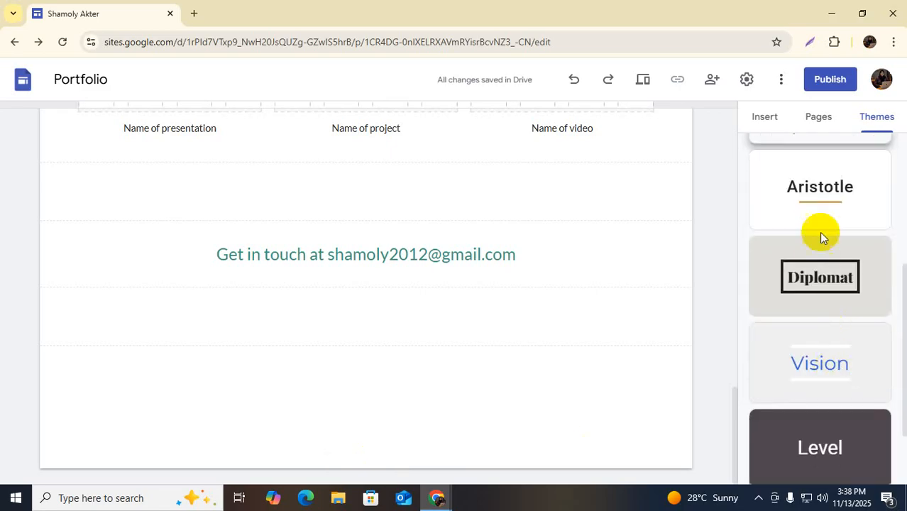
{"action": "scroll", "coordinate": [829, 305], "scroll_direction": "down", "scroll_amount": 2}
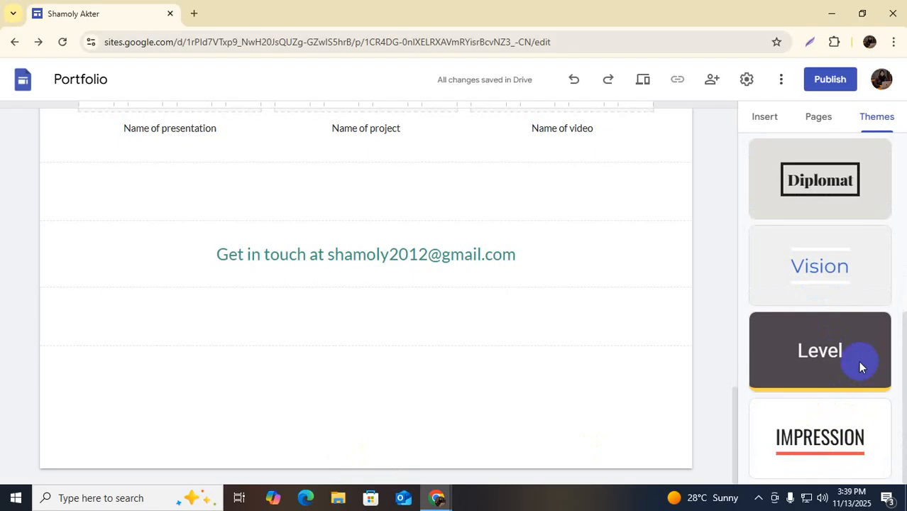
{"action": "left_click", "coordinate": [812, 440]}
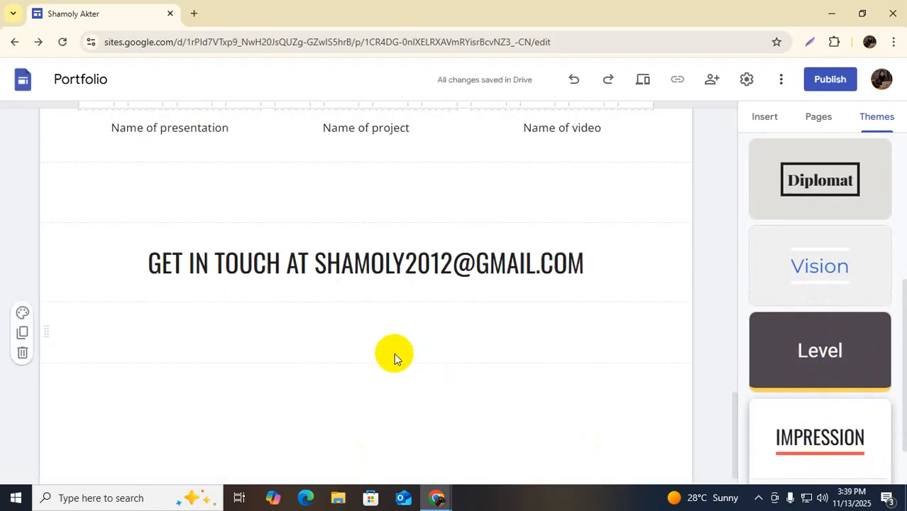
{"action": "scroll", "coordinate": [394, 353], "scroll_direction": "up", "scroll_amount": 15}
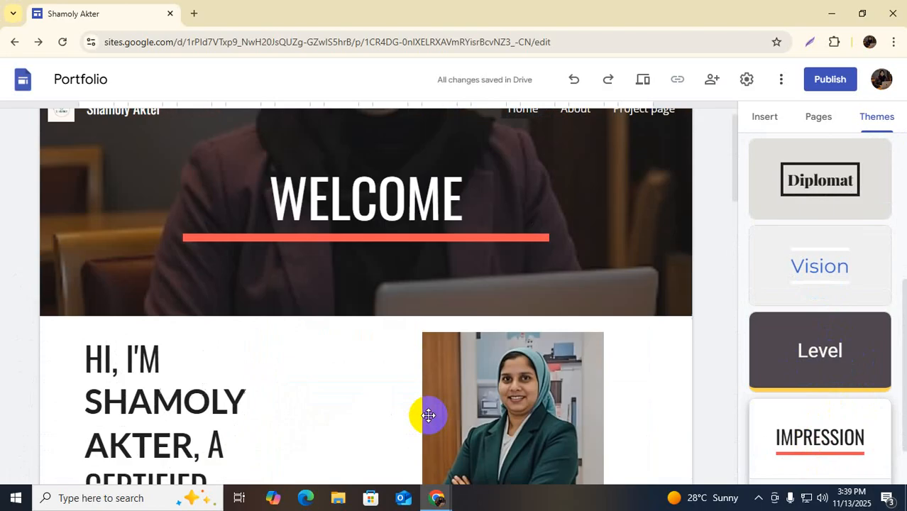
Select all the intro text beside the photo and shrink it to font size 18
{"action": "scroll", "coordinate": [428, 415], "scroll_direction": "up", "scroll_amount": 1}
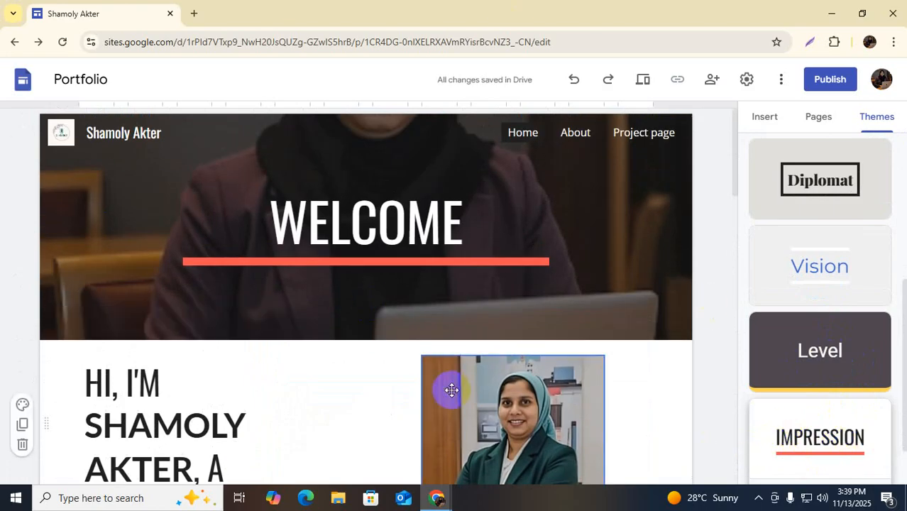
{"action": "scroll", "coordinate": [438, 341], "scroll_direction": "down", "scroll_amount": 3}
{"action": "scroll", "coordinate": [439, 342], "scroll_direction": "down", "scroll_amount": 2}
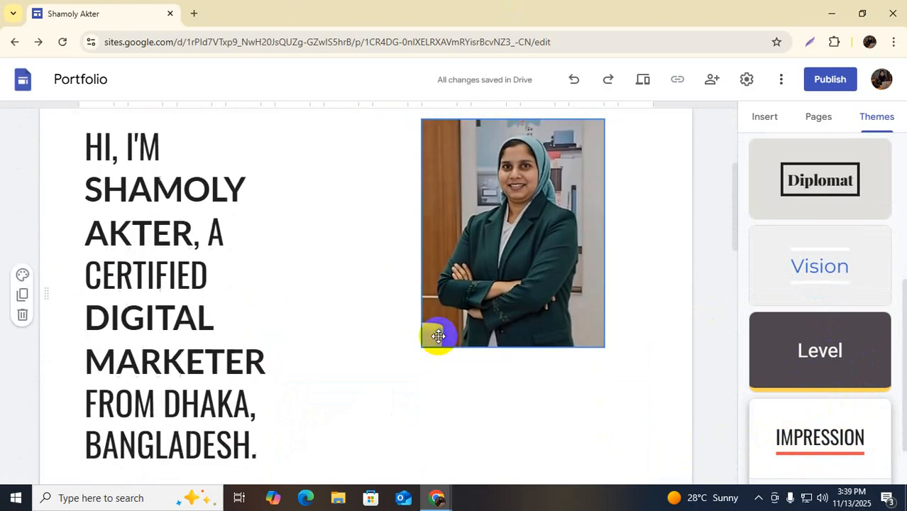
{"action": "left_click", "coordinate": [146, 314]}
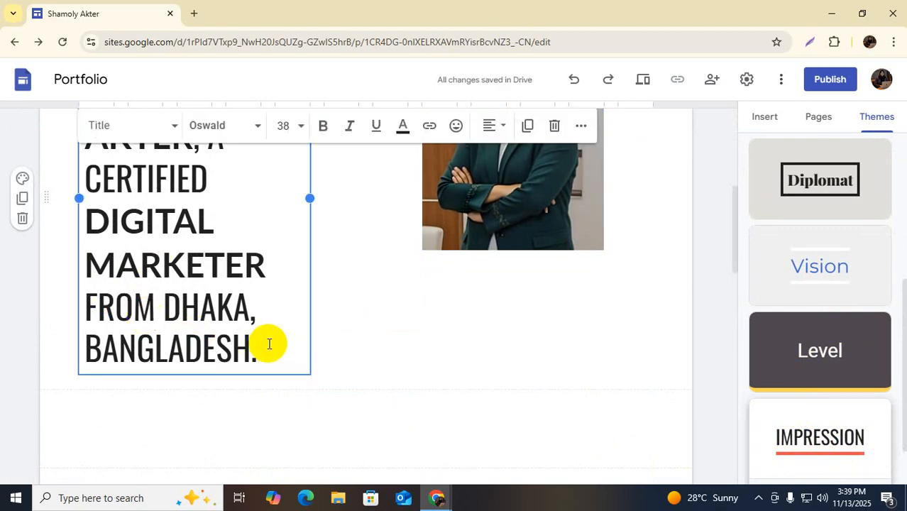
{"action": "left_click_drag", "start_coordinate": [261, 349], "coordinate": [87, 314]}
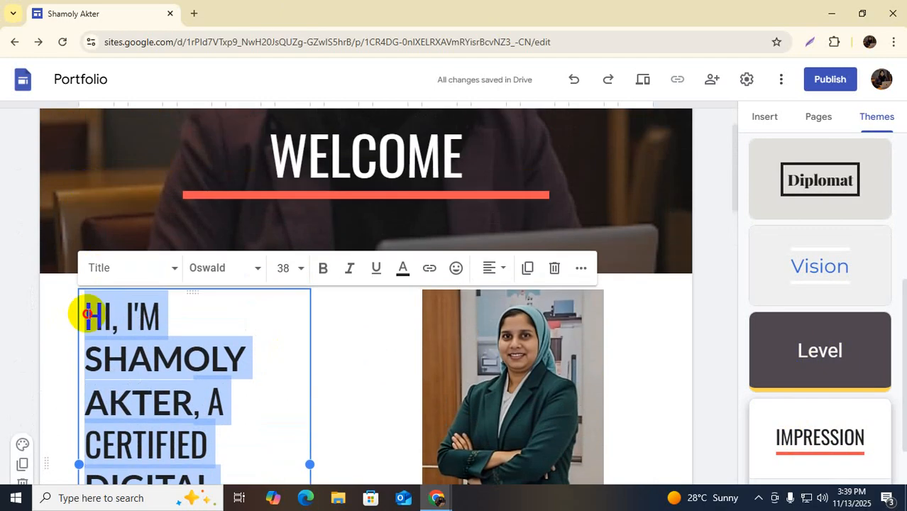
{"action": "left_click", "coordinate": [301, 268]}
{"action": "scroll", "coordinate": [286, 422], "scroll_direction": "down", "scroll_amount": 2}
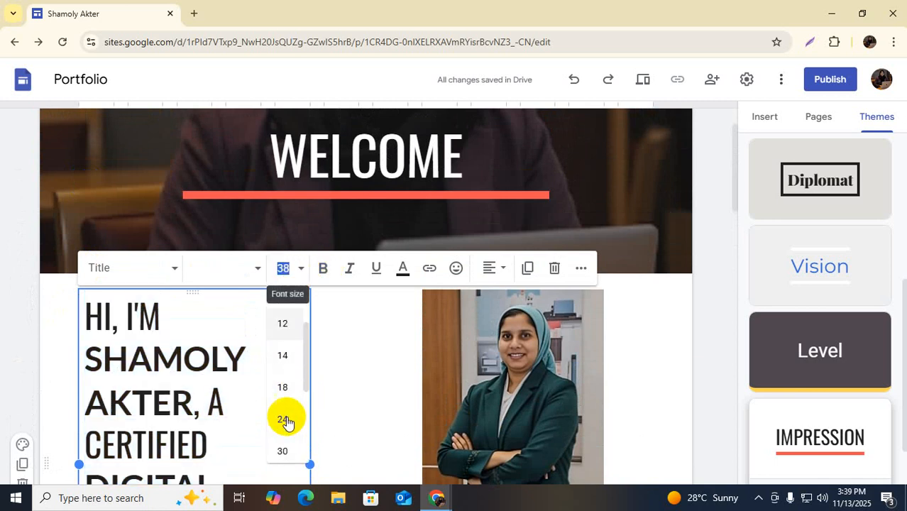
{"action": "scroll", "coordinate": [279, 383], "scroll_direction": "down", "scroll_amount": 1}
{"action": "left_click", "coordinate": [281, 364]}
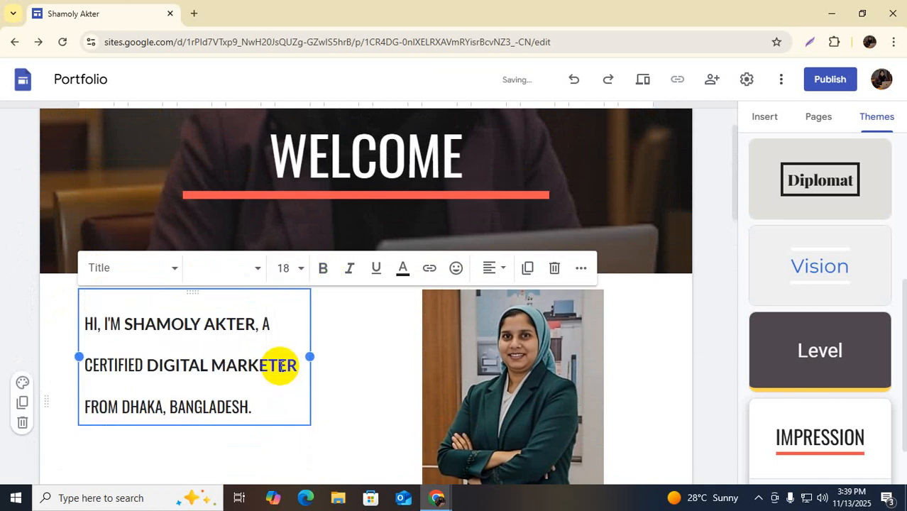
Change the intro text's font size to 24
{"action": "scroll", "coordinate": [306, 245], "scroll_direction": "down", "scroll_amount": 1}
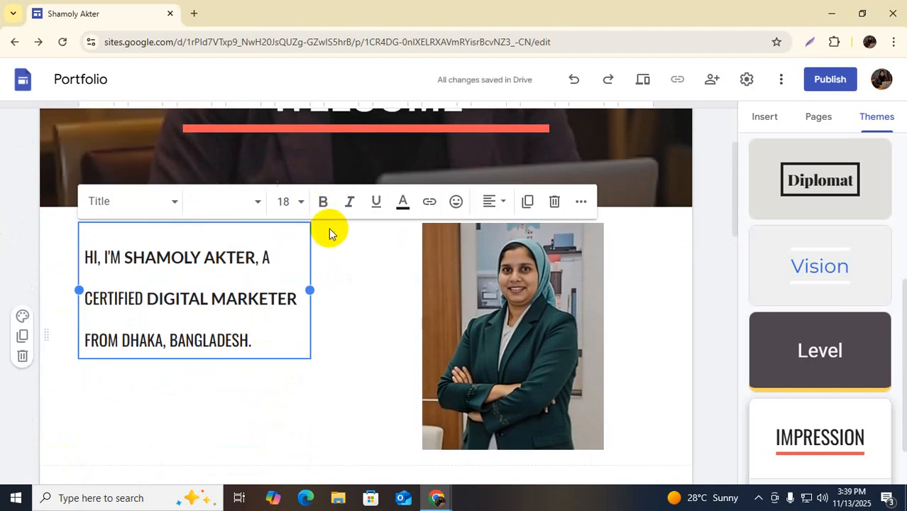
{"action": "left_click", "coordinate": [300, 203]}
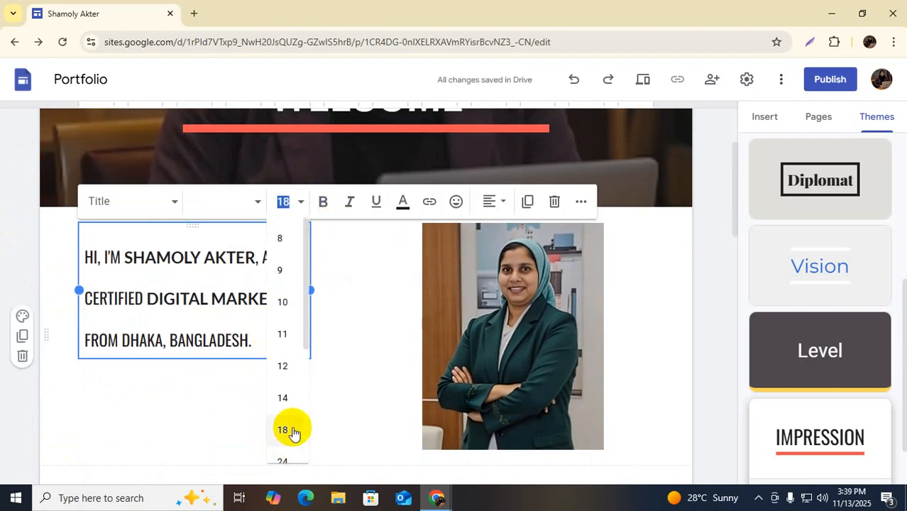
{"action": "scroll", "coordinate": [291, 419], "scroll_direction": "down", "scroll_amount": 2}
{"action": "left_click", "coordinate": [285, 330]}
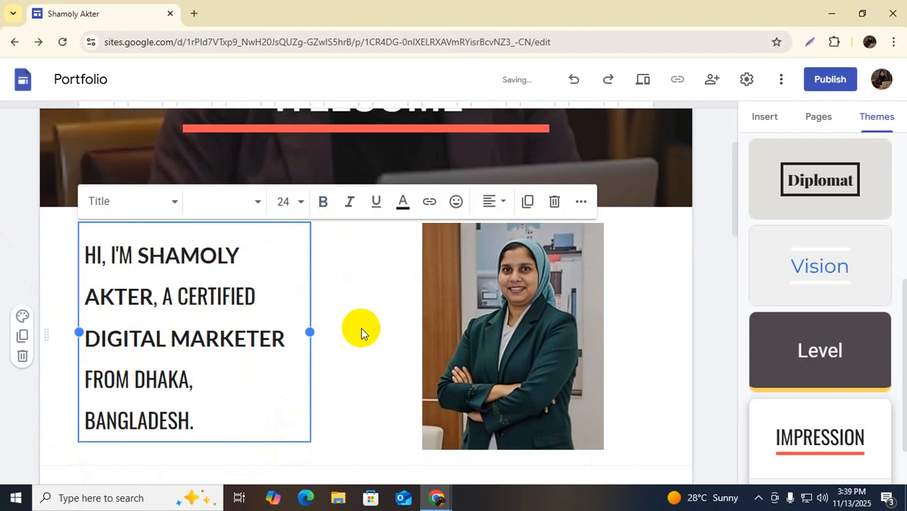
{"action": "left_click", "coordinate": [360, 373]}
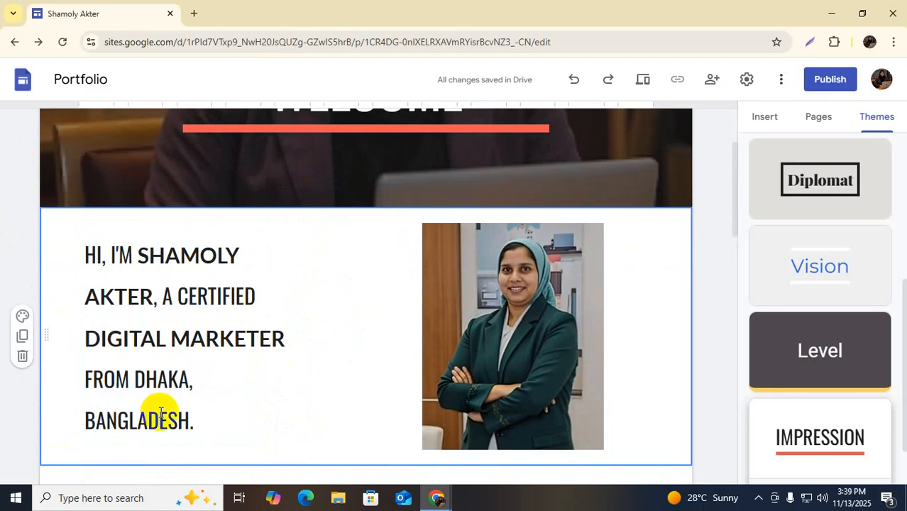
{"action": "scroll", "coordinate": [638, 358], "scroll_direction": "down", "scroll_amount": 2}
{"action": "scroll", "coordinate": [644, 355], "scroll_direction": "down", "scroll_amount": 2}
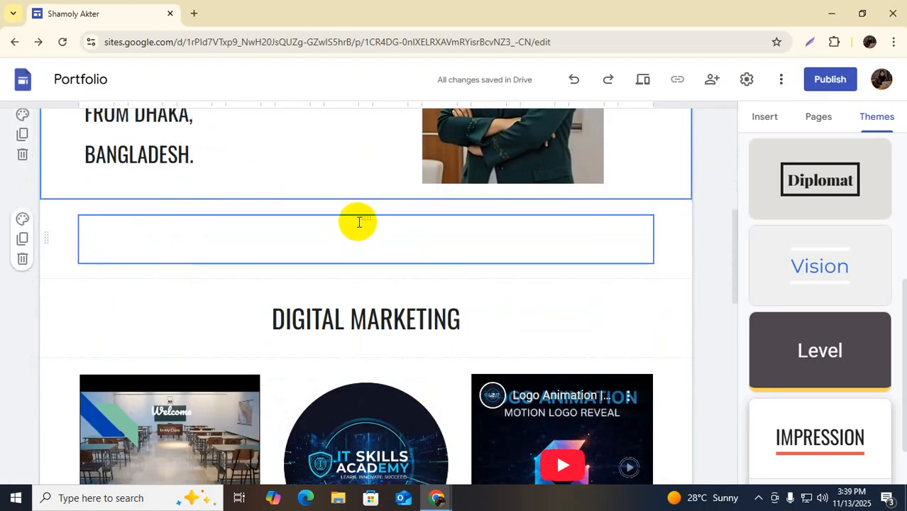
Type 'NSDA CERTIFIED' into the empty text box above Digital Marketing
{"action": "left_click", "coordinate": [357, 218]}
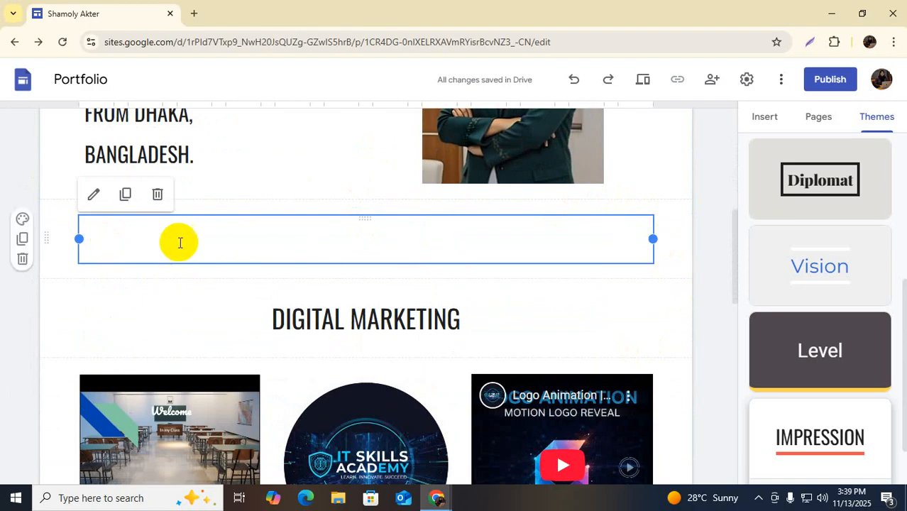
{"action": "left_click", "coordinate": [141, 240]}
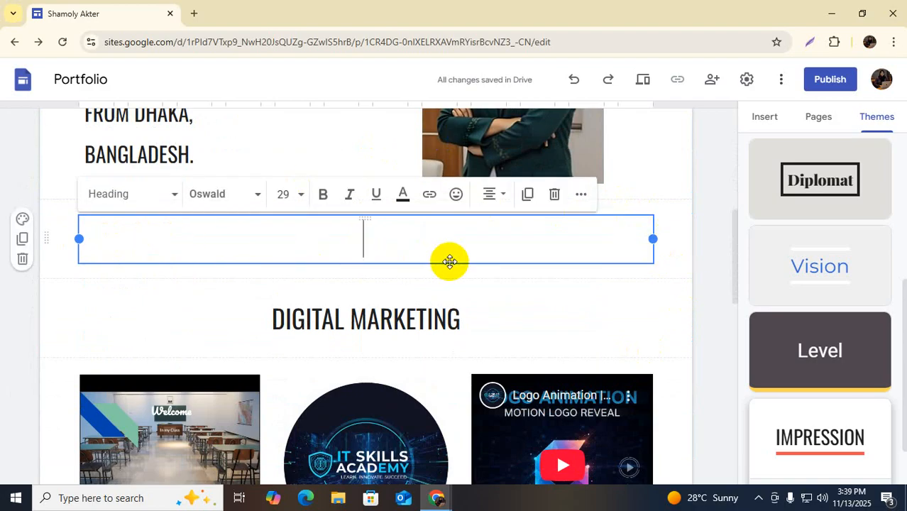
{"action": "type", "text": "NSDA"}
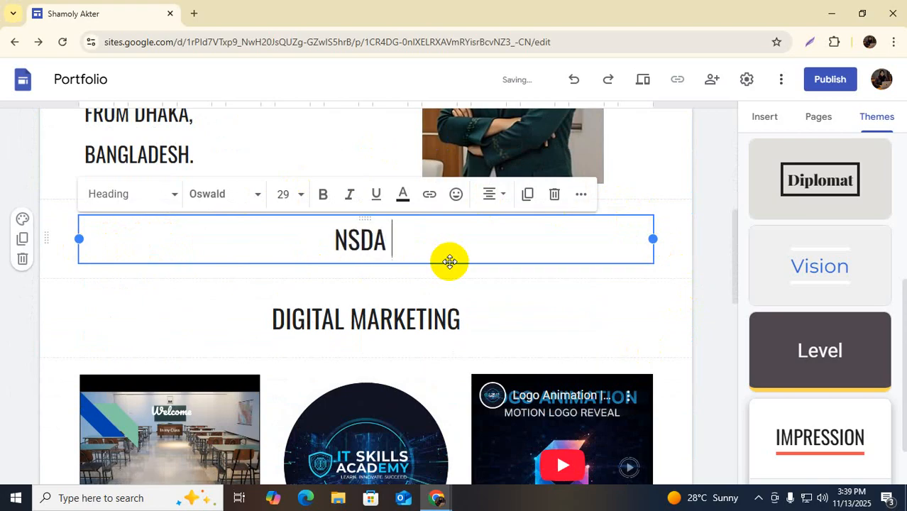
{"action": "type", "text": " CER"}
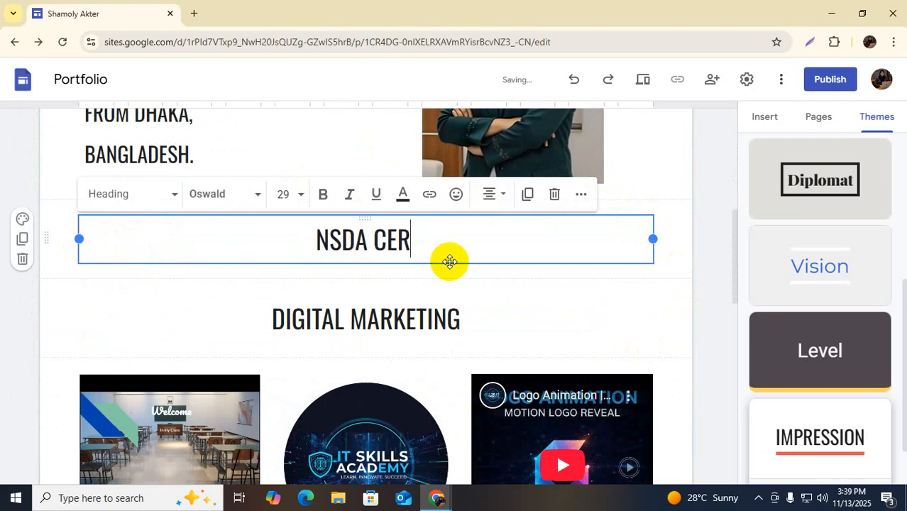
{"action": "type", "text": "T"}
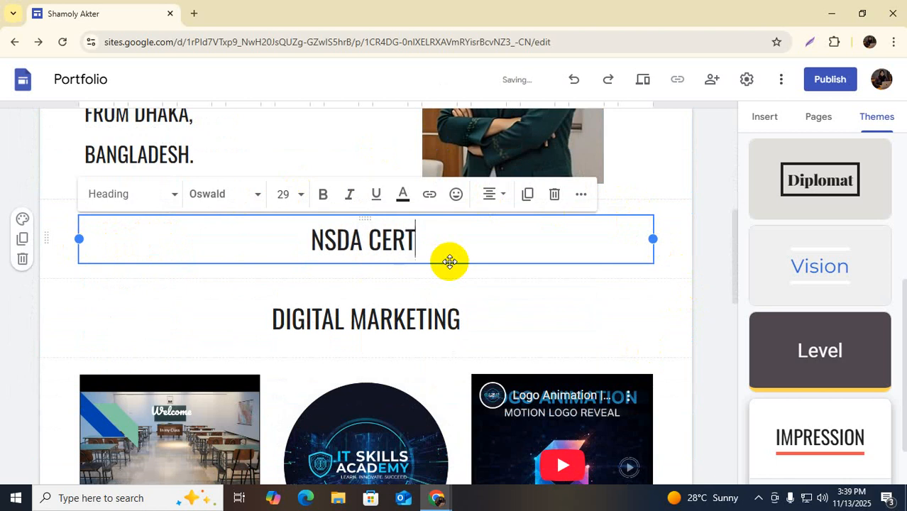
{"action": "type", "text": "IFIED LEVEL 6 DI"}
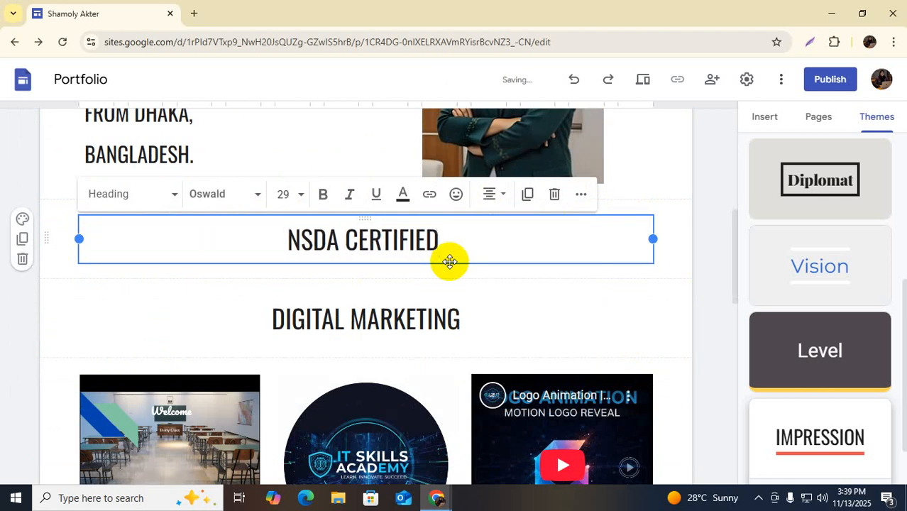
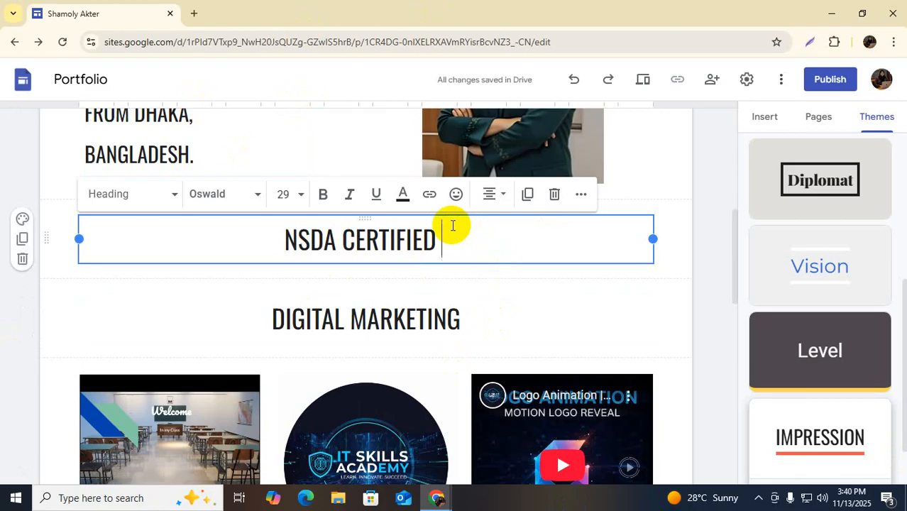
Extend the heading to read 'NSDA CERTIFIED LEVEL 6 COMPETENT', fixing the mistyped letters
{"action": "type", "text": "LEV"}
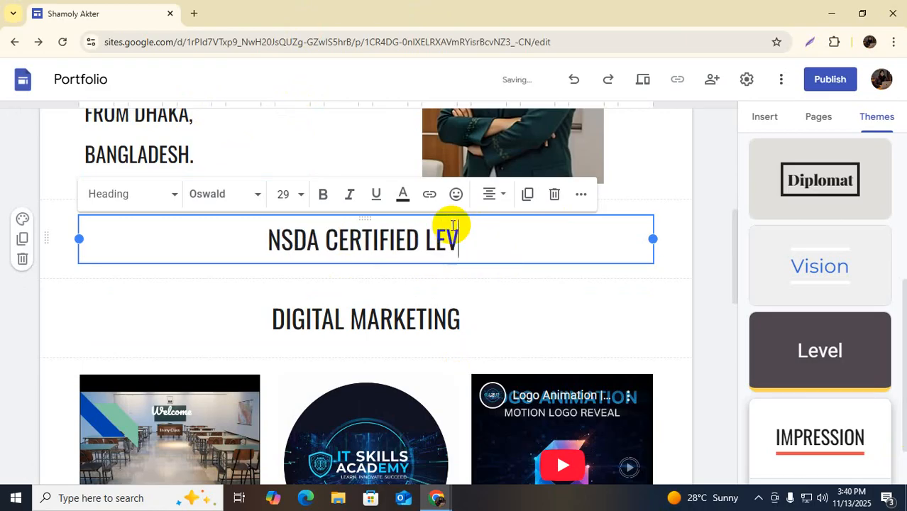
{"action": "type", "text": "EL"}
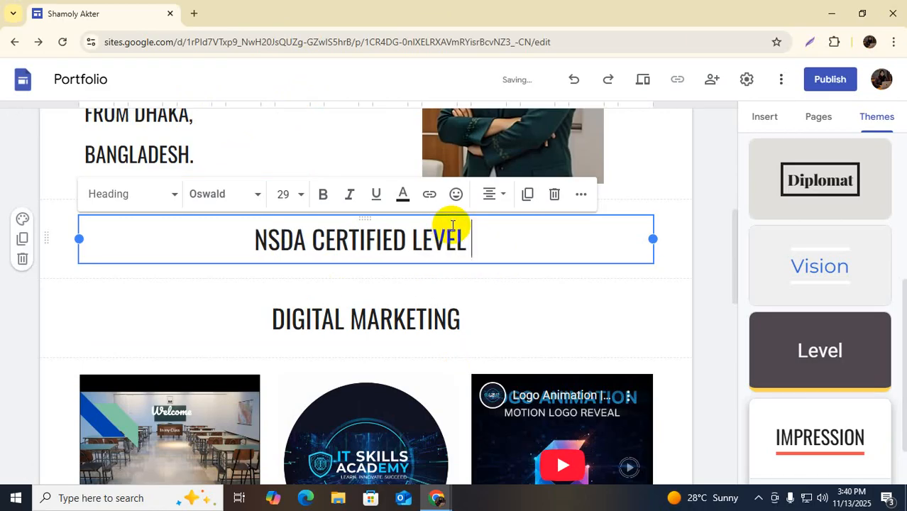
{"action": "type", "text": " 6"}
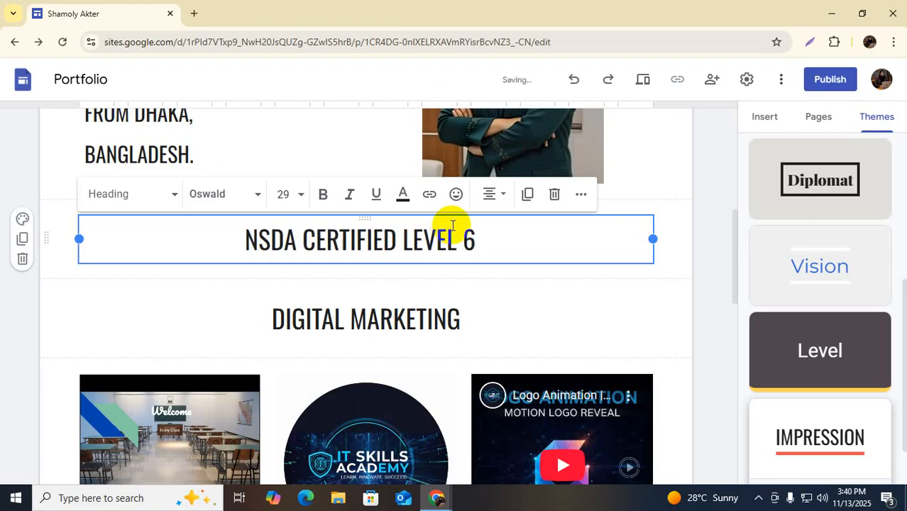
{"action": "type", "text": " COMPETENT"}
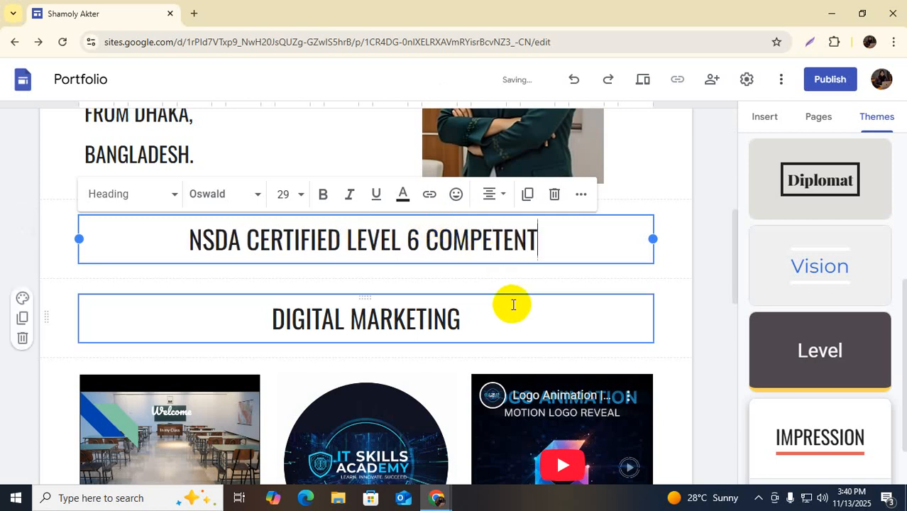
Type the two contact phone numbers into the empty box under the get-in-touch heading
{"action": "left_click", "coordinate": [607, 283]}
{"action": "scroll", "coordinate": [416, 328], "scroll_direction": "up", "scroll_amount": 6}
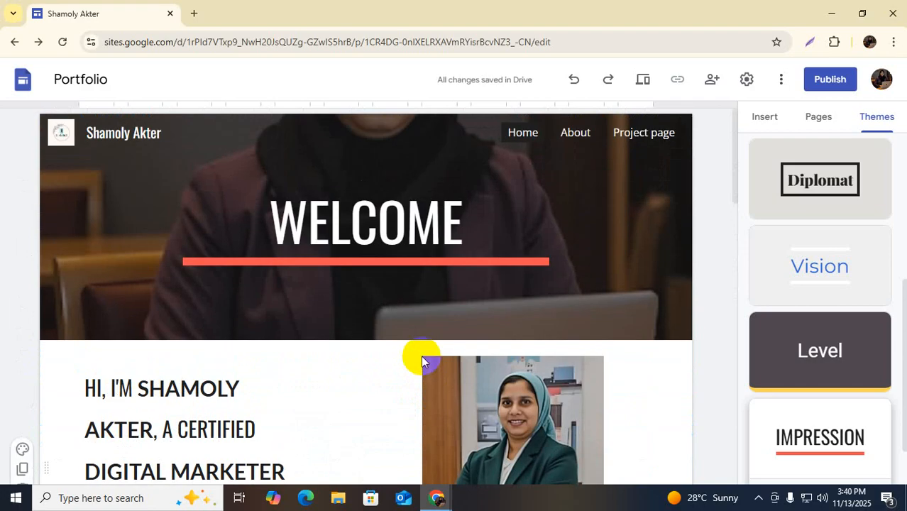
{"action": "scroll", "coordinate": [422, 359], "scroll_direction": "down", "scroll_amount": 8}
{"action": "scroll", "coordinate": [421, 355], "scroll_direction": "down", "scroll_amount": 7}
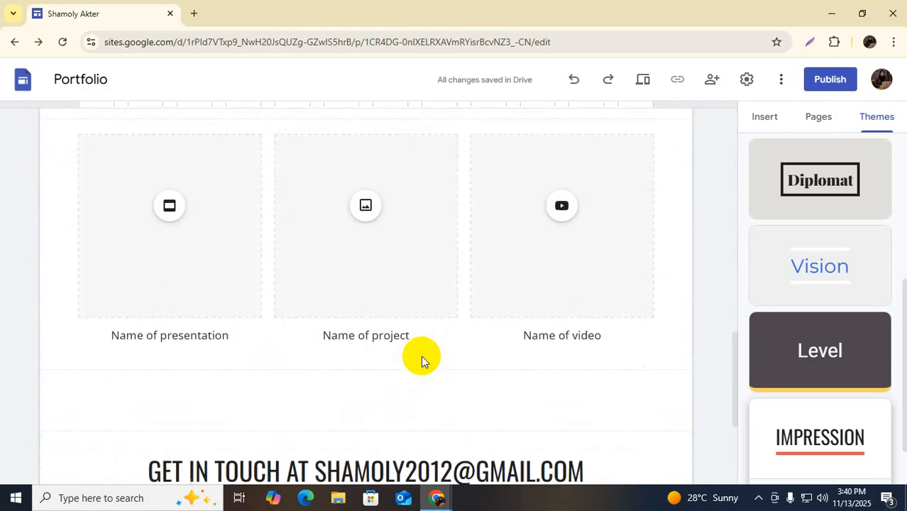
{"action": "left_click", "coordinate": [262, 314]}
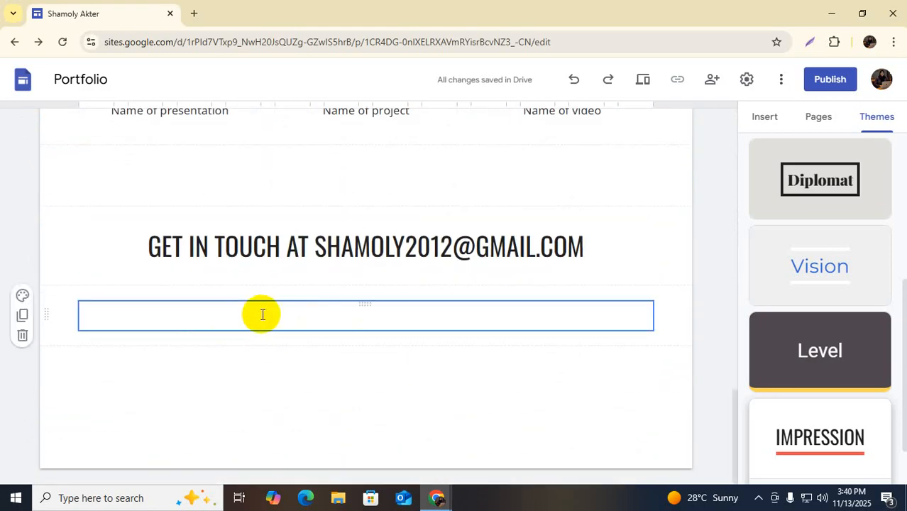
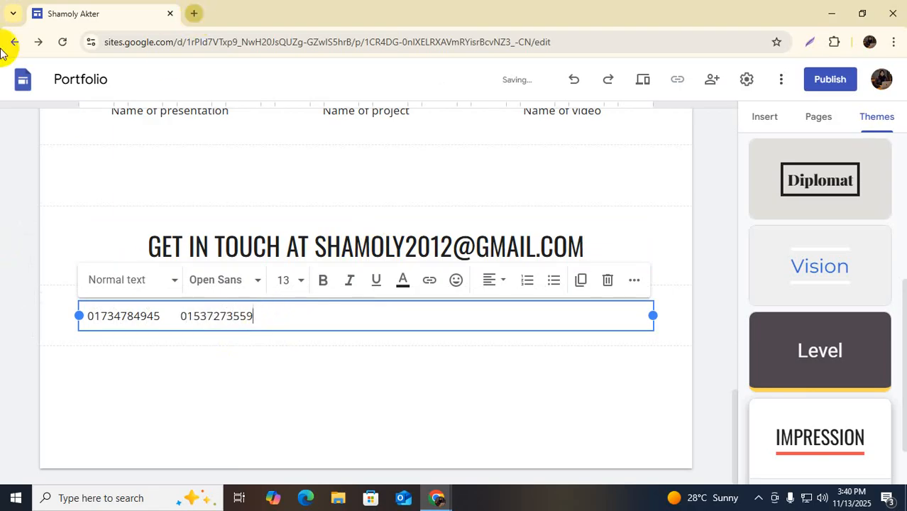
Centre the phone-number line on the page
{"action": "left_click", "coordinate": [493, 413]}
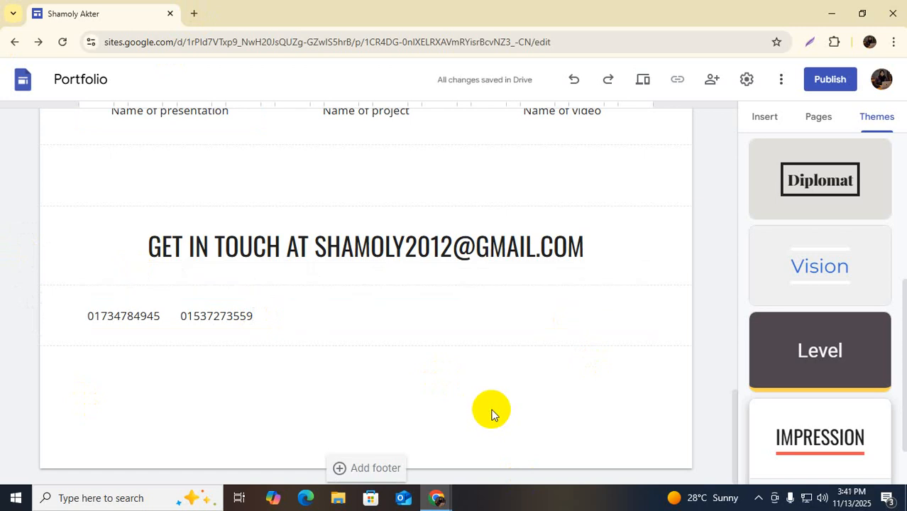
{"action": "left_click", "coordinate": [142, 318]}
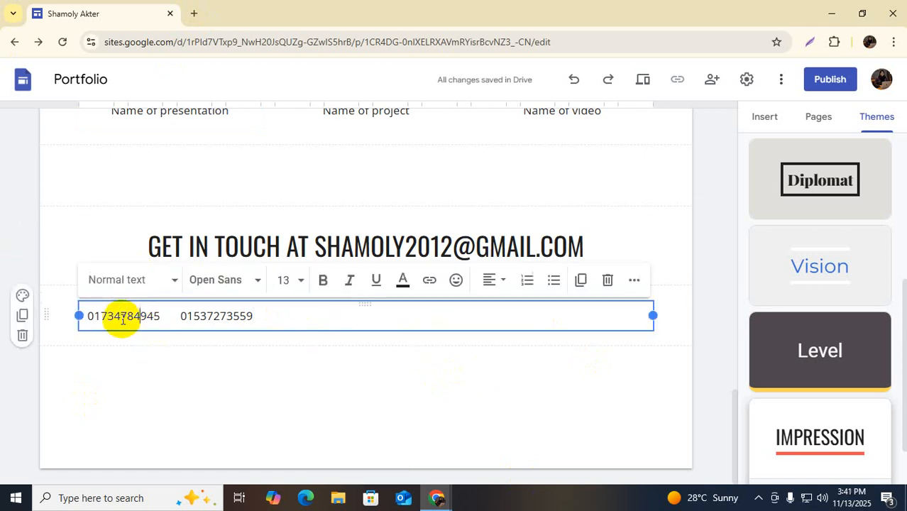
{"action": "left_click", "coordinate": [273, 314]}
{"action": "left_click", "coordinate": [89, 318], "text": "shift"}
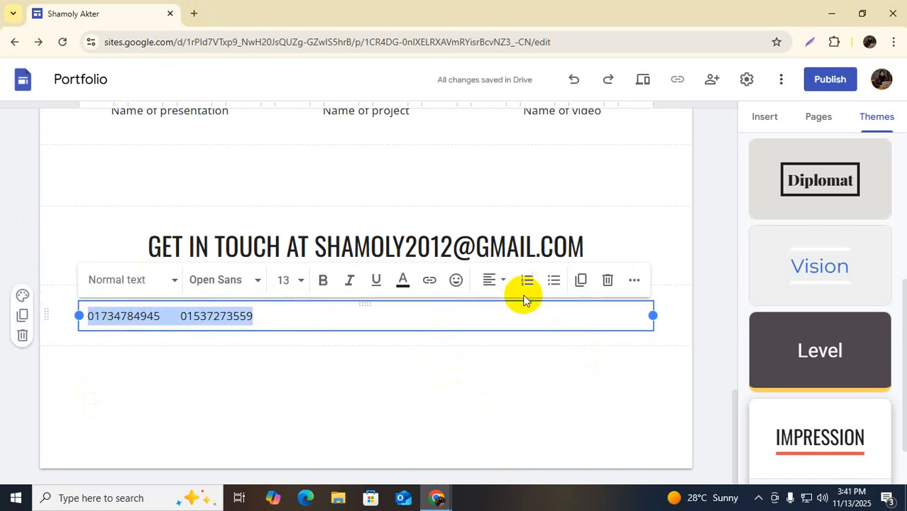
{"action": "left_click", "coordinate": [501, 281]}
{"action": "left_click", "coordinate": [489, 351]}
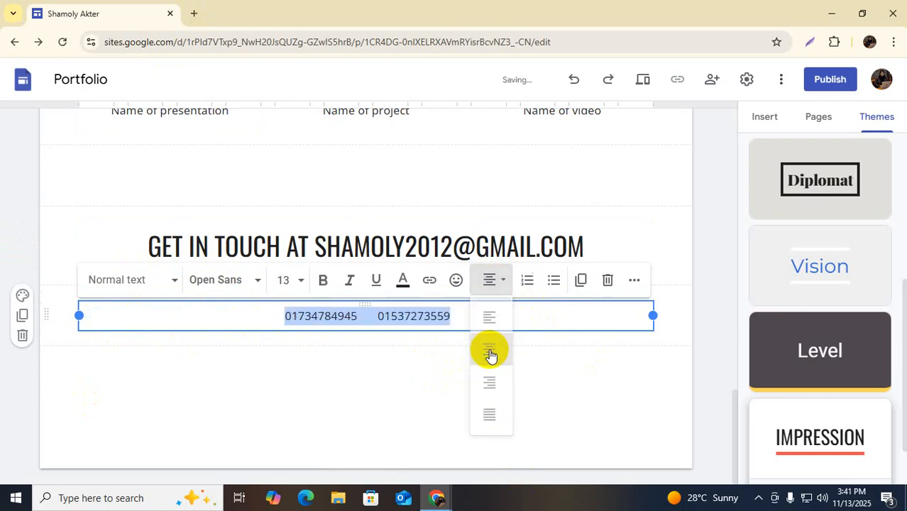
{"action": "left_click", "coordinate": [514, 397]}
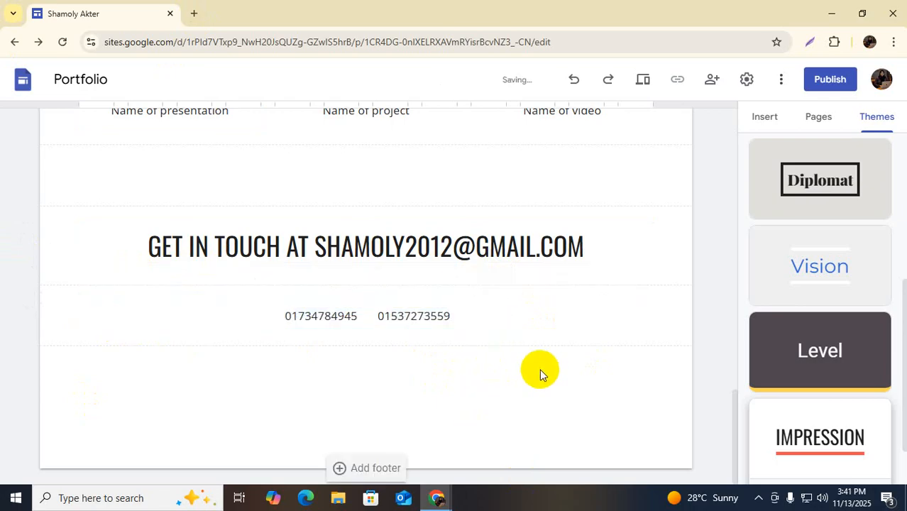
{"action": "scroll", "coordinate": [474, 394], "scroll_direction": "up", "scroll_amount": 10}
{"action": "scroll", "coordinate": [492, 357], "scroll_direction": "down", "scroll_amount": 10}
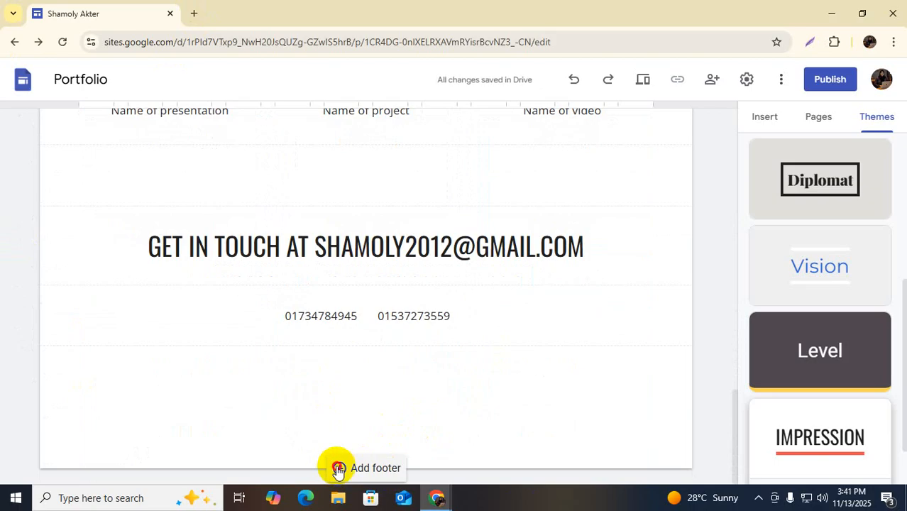
Add a page footer containing the location address (area, city, country) and centre it
{"action": "left_click", "coordinate": [338, 470]}
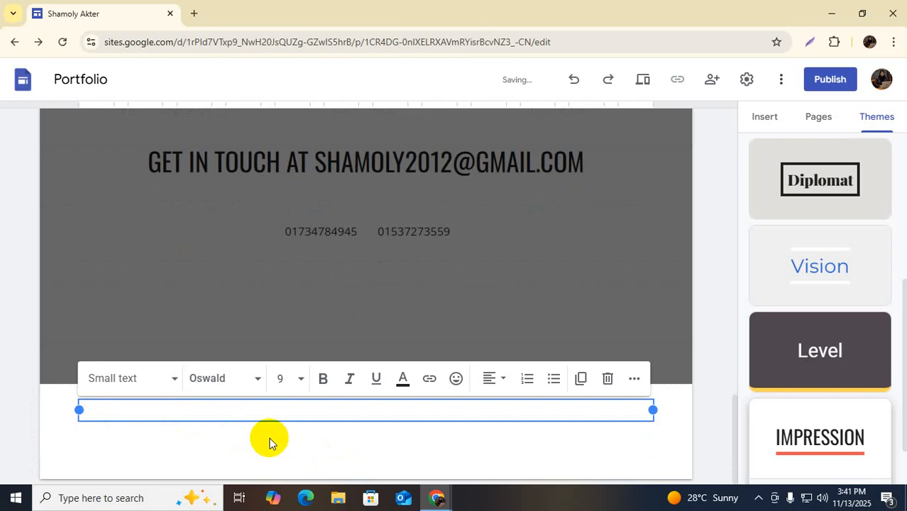
{"action": "type", "text": "Mirpur 1, Dhaka, Bangladesh"}
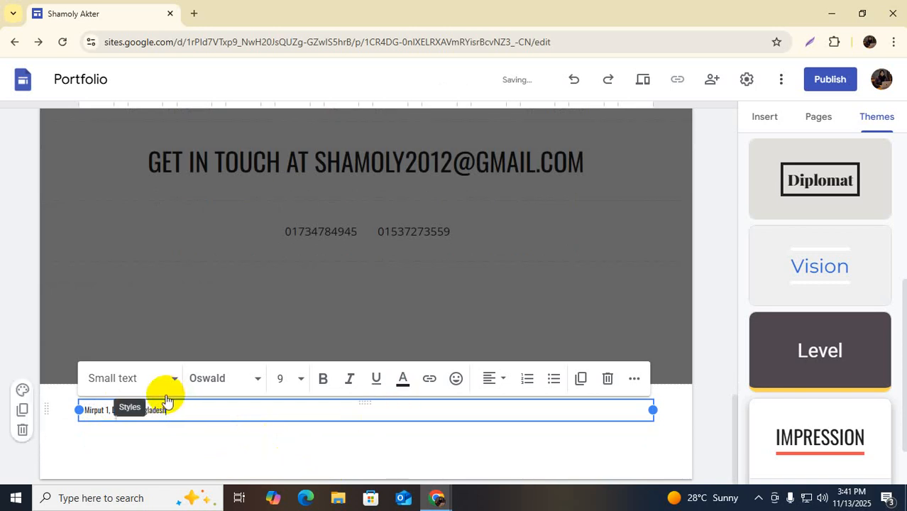
{"action": "left_click_drag", "start_coordinate": [171, 410], "coordinate": [72, 410]}
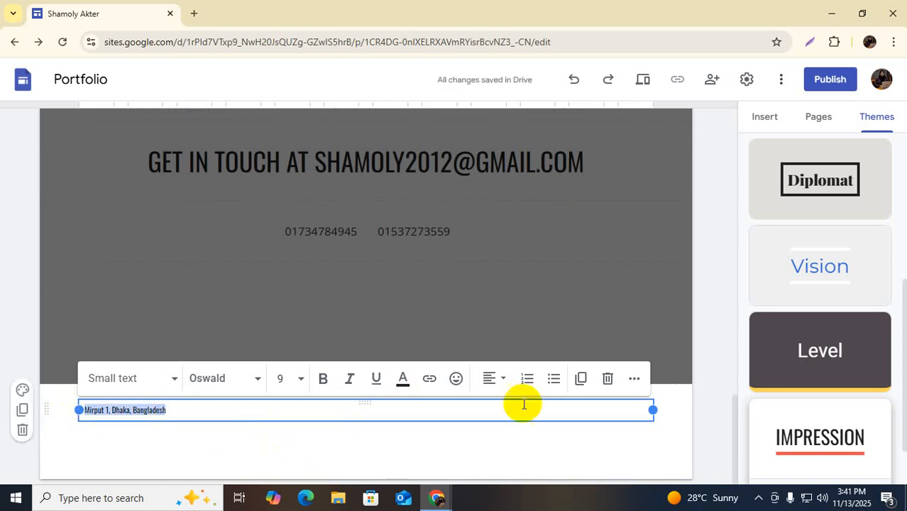
{"action": "left_click", "coordinate": [497, 380]}
{"action": "left_click", "coordinate": [489, 448]}
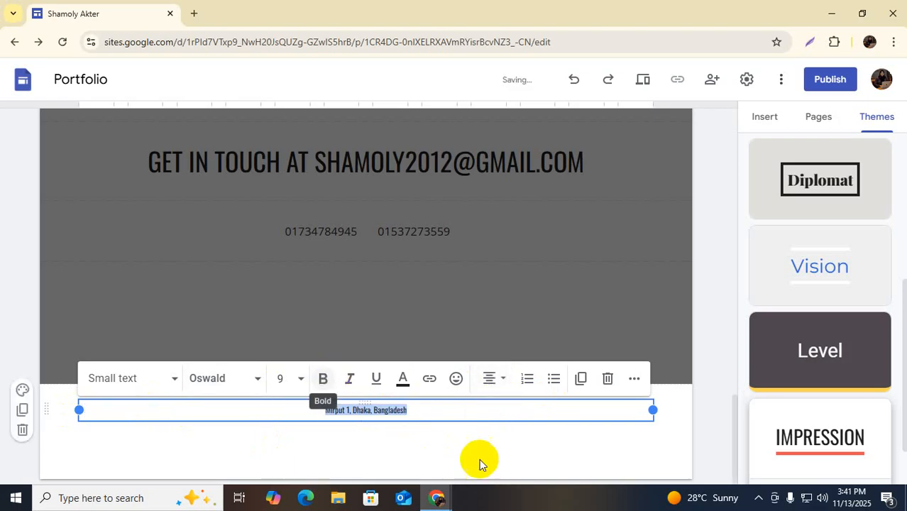
{"action": "left_click", "coordinate": [483, 457]}
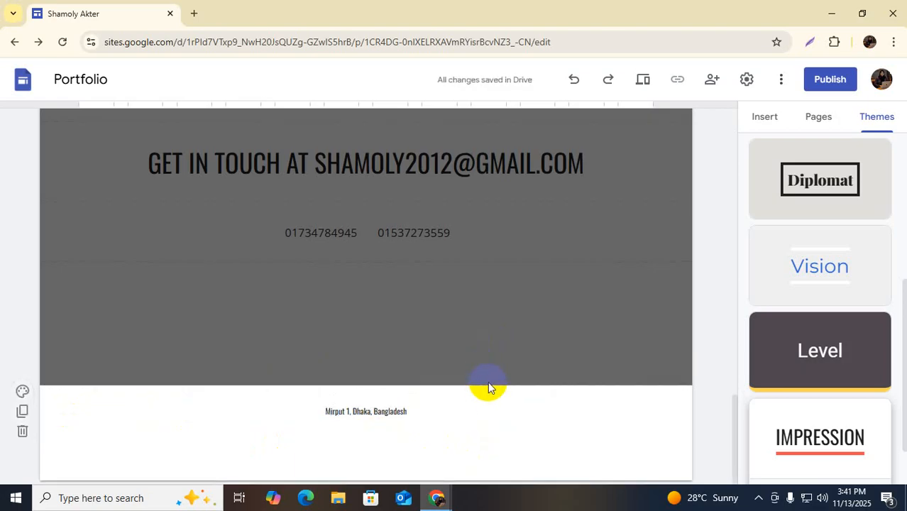
Embed the Untitled presentation in the empty presentation slot, viewable by site visitors
{"action": "scroll", "coordinate": [488, 381], "scroll_direction": "up", "scroll_amount": 6}
{"action": "scroll", "coordinate": [493, 385], "scroll_direction": "up", "scroll_amount": 7}
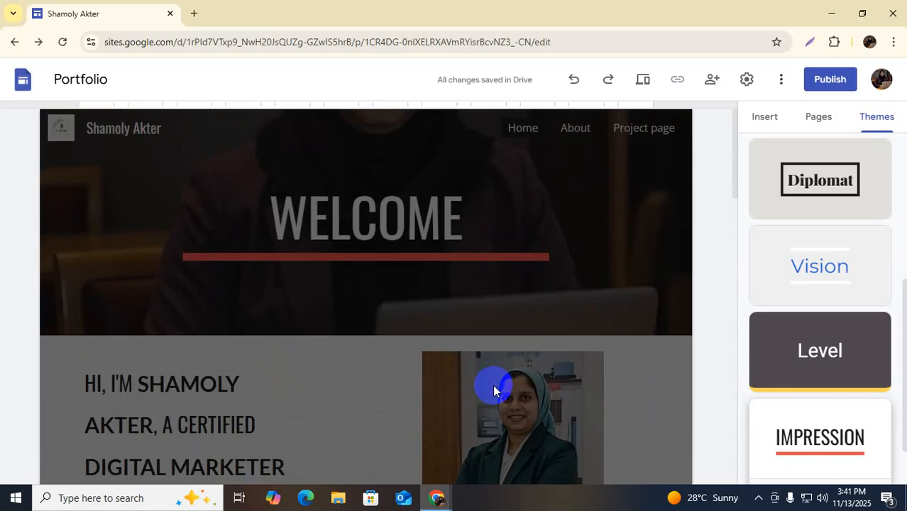
{"action": "scroll", "coordinate": [492, 385], "scroll_direction": "down", "scroll_amount": 11}
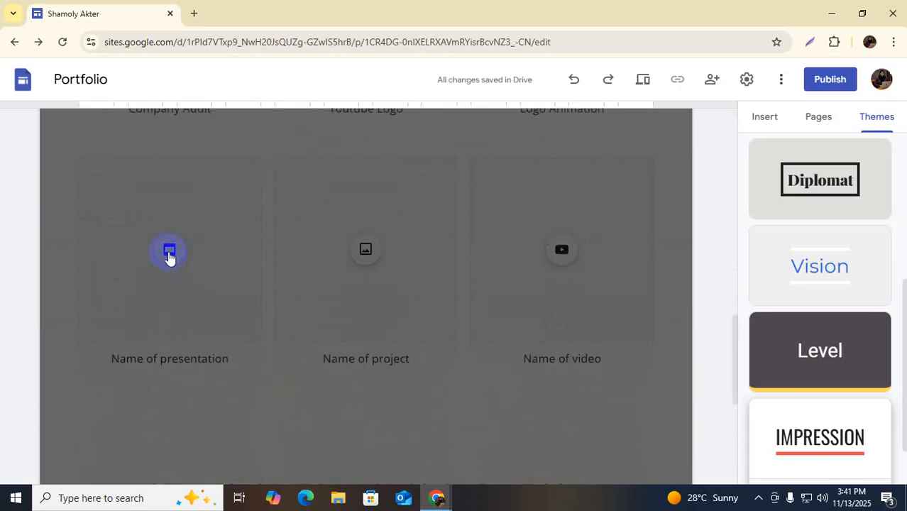
{"action": "left_click", "coordinate": [168, 252]}
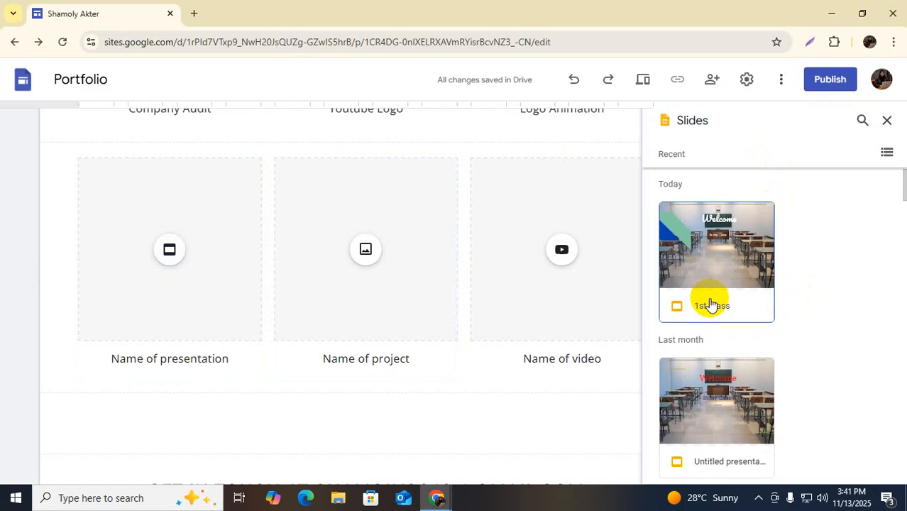
{"action": "scroll", "coordinate": [708, 304], "scroll_direction": "down", "scroll_amount": 1}
{"action": "left_click", "coordinate": [706, 329]}
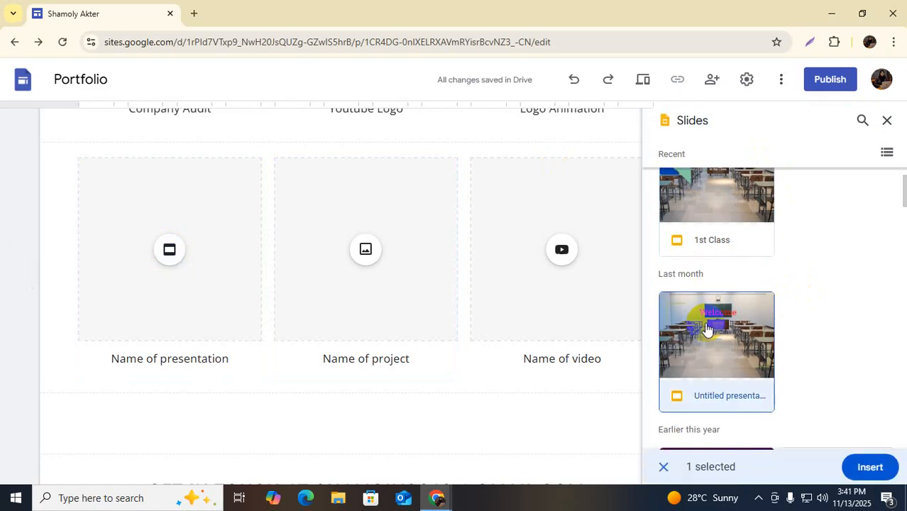
{"action": "left_click", "coordinate": [869, 467]}
{"action": "left_click", "coordinate": [389, 242]}
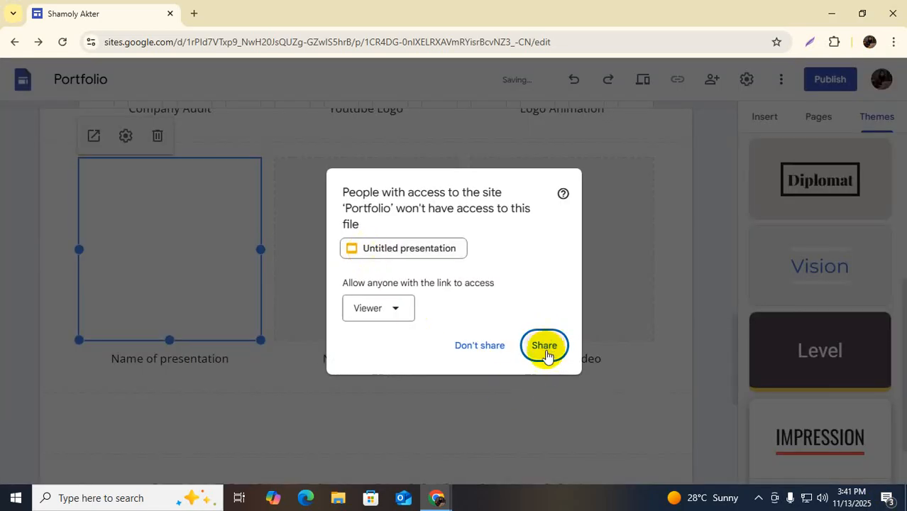
{"action": "left_click", "coordinate": [544, 346]}
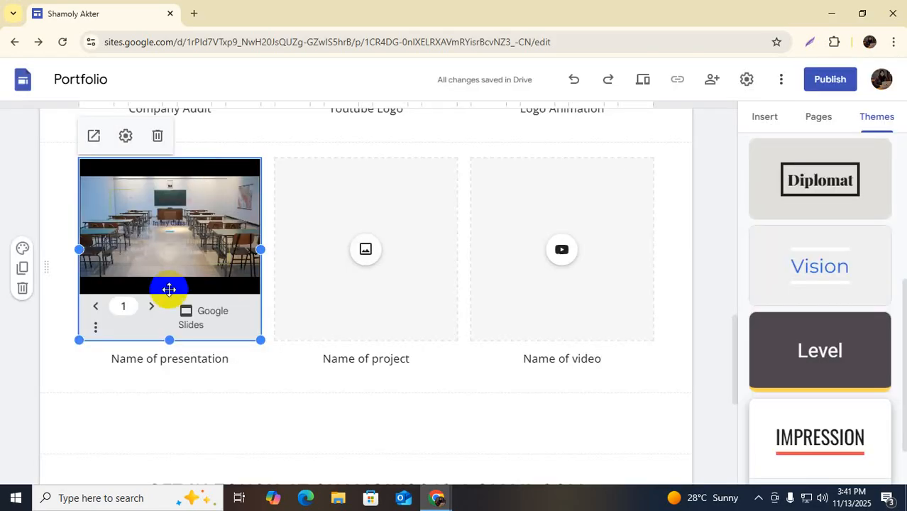
Upload the digital-marketing-kpis-slide3 image into the Name of project placeholder
{"action": "left_click", "coordinate": [365, 250]}
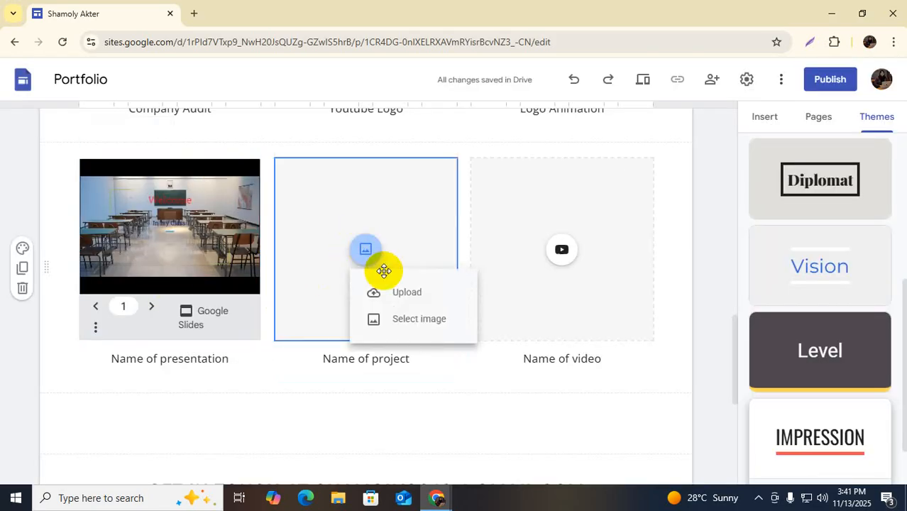
{"action": "left_click", "coordinate": [406, 293]}
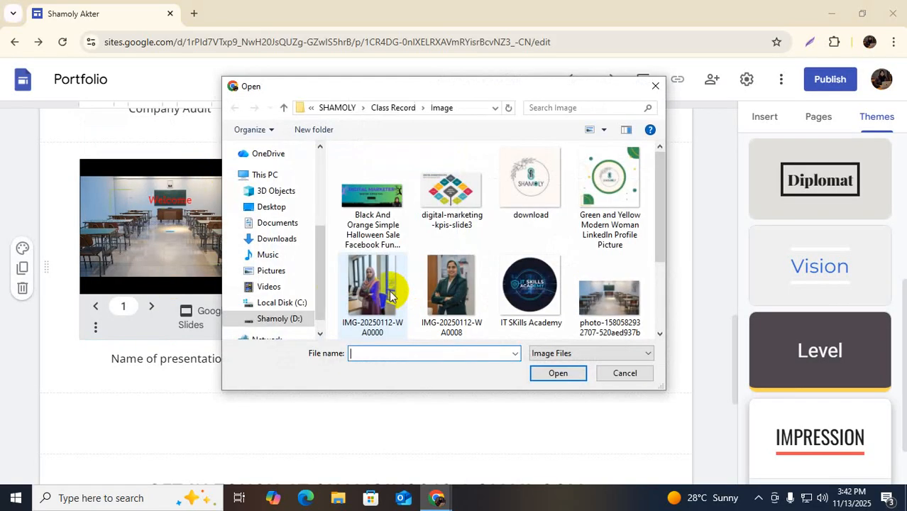
{"action": "left_click", "coordinate": [455, 186]}
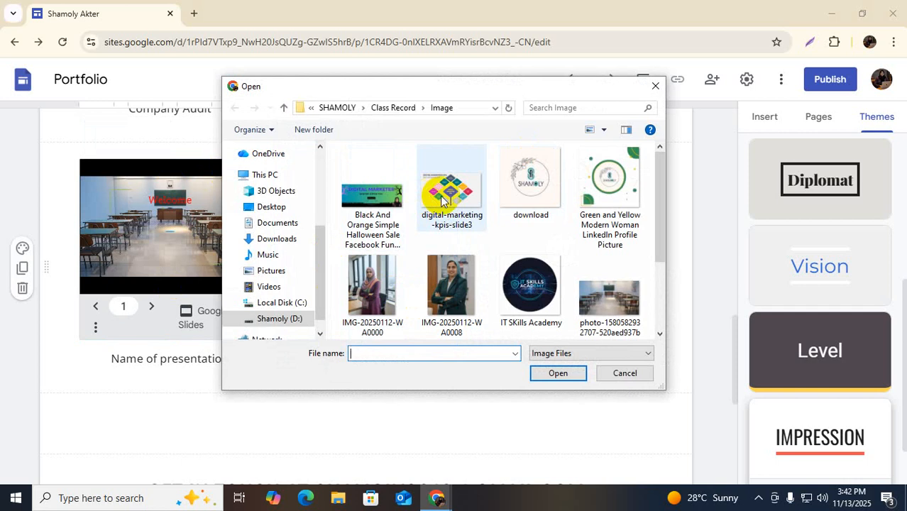
{"action": "left_click", "coordinate": [559, 376]}
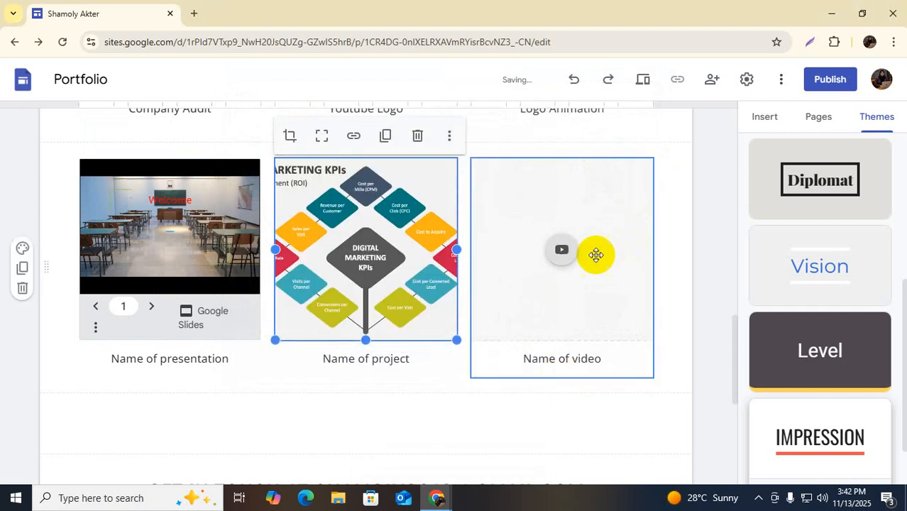
Insert the 148-view #DreamScreenAI video from My Channel into the Name of video placeholder
{"action": "left_click", "coordinate": [562, 249]}
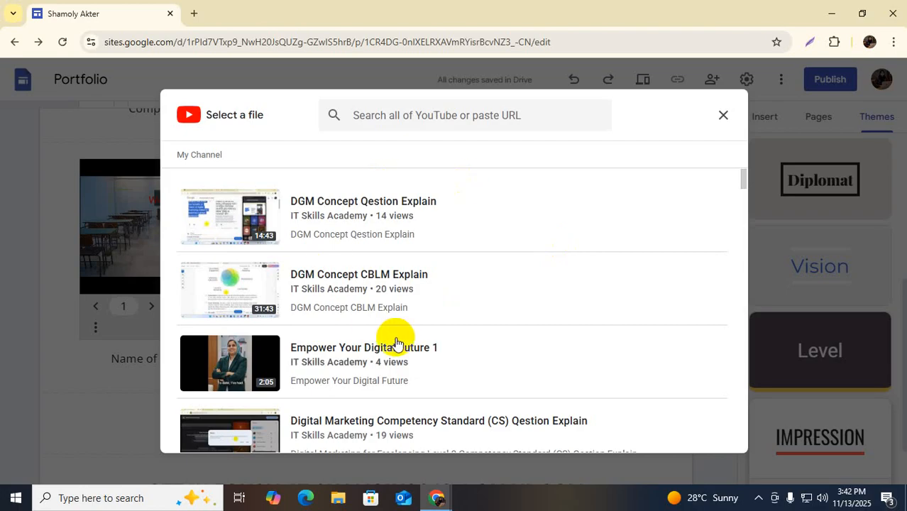
{"action": "scroll", "coordinate": [397, 341], "scroll_direction": "down", "scroll_amount": 3}
{"action": "scroll", "coordinate": [378, 316], "scroll_direction": "down", "scroll_amount": 2}
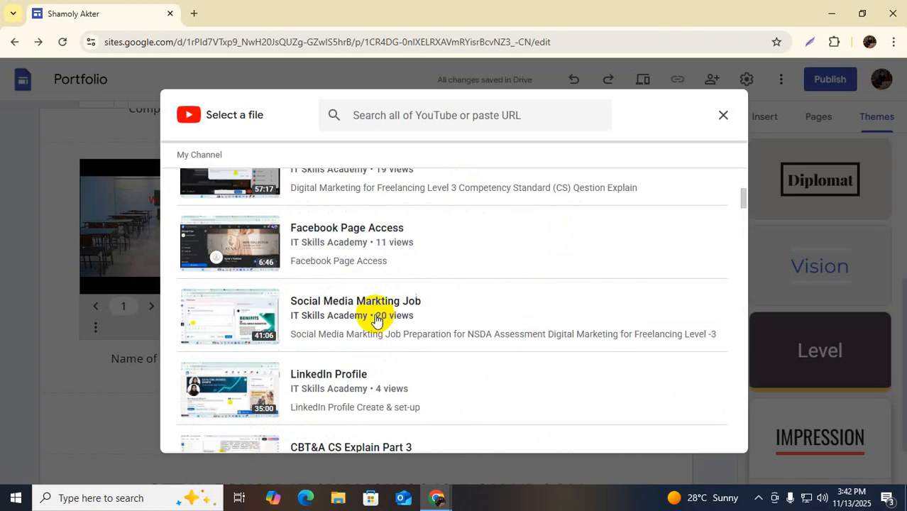
{"action": "scroll", "coordinate": [376, 319], "scroll_direction": "up", "scroll_amount": 3}
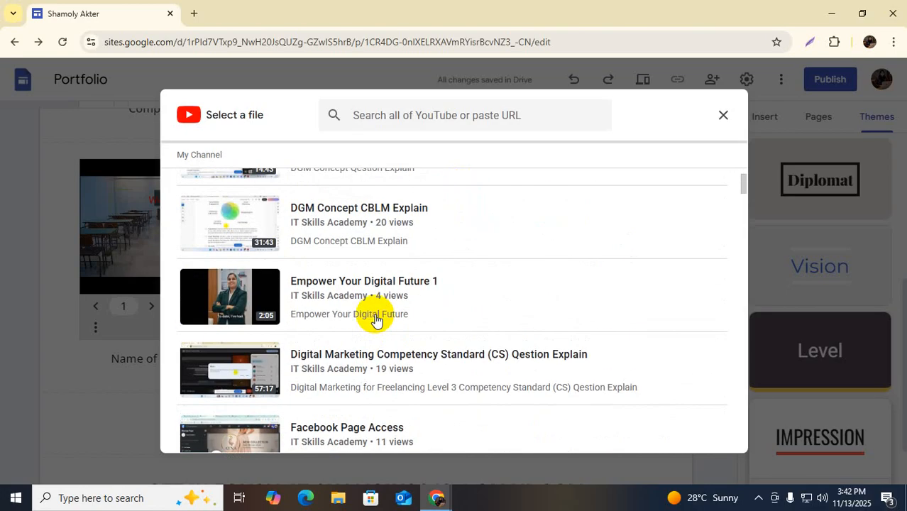
{"action": "scroll", "coordinate": [376, 319], "scroll_direction": "down", "scroll_amount": 10}
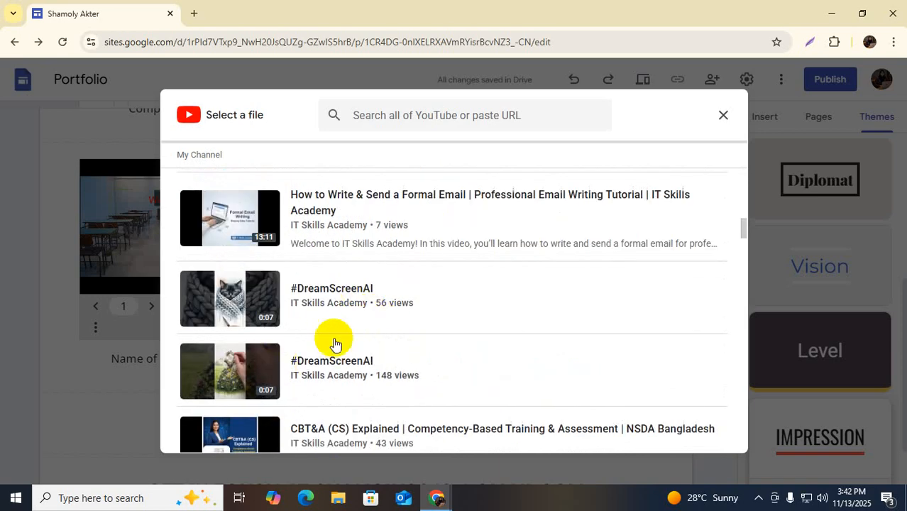
{"action": "scroll", "coordinate": [332, 339], "scroll_direction": "down", "scroll_amount": 2}
{"action": "scroll", "coordinate": [336, 334], "scroll_direction": "down", "scroll_amount": 1}
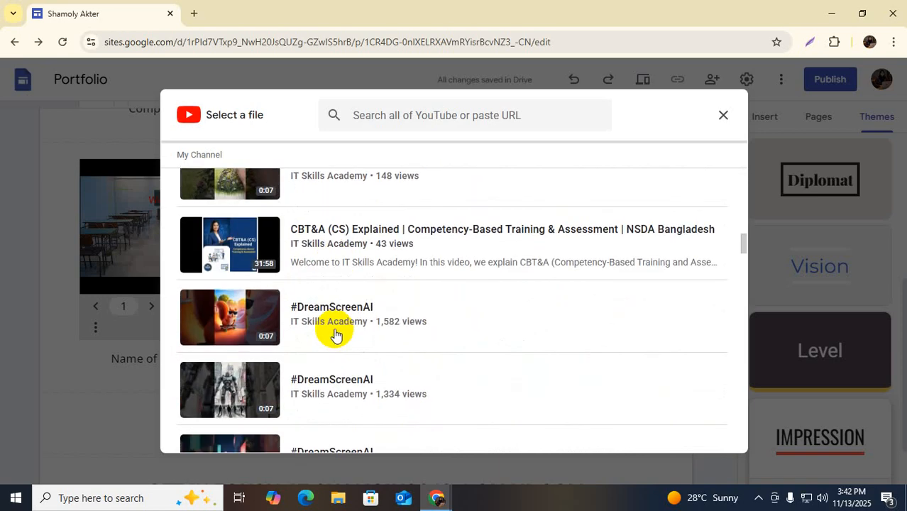
{"action": "scroll", "coordinate": [336, 335], "scroll_direction": "down", "scroll_amount": 2}
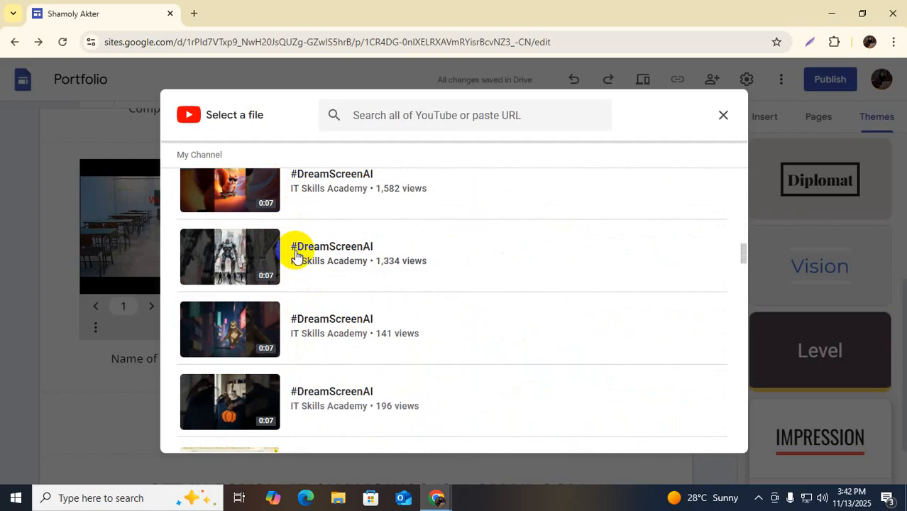
{"action": "scroll", "coordinate": [296, 256], "scroll_direction": "up", "scroll_amount": 5}
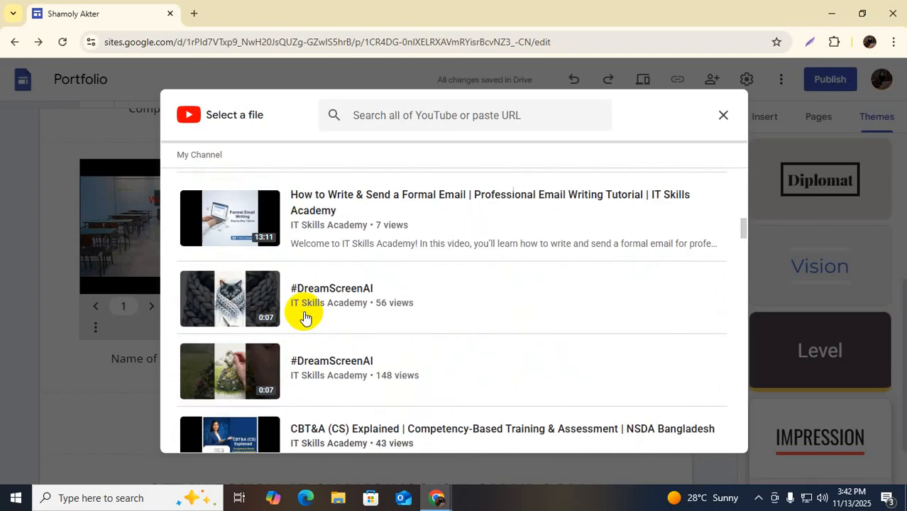
{"action": "scroll", "coordinate": [312, 318], "scroll_direction": "down", "scroll_amount": 1}
{"action": "left_click", "coordinate": [328, 301]}
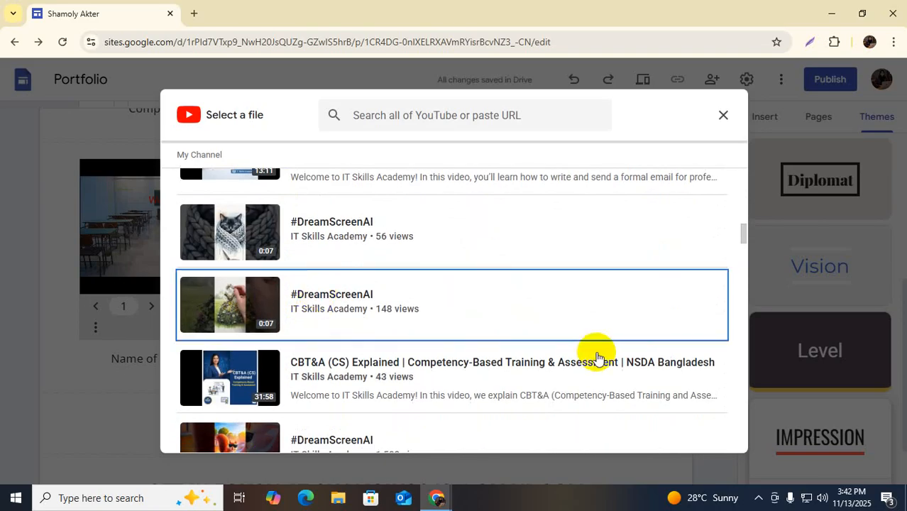
{"action": "left_click", "coordinate": [704, 433]}
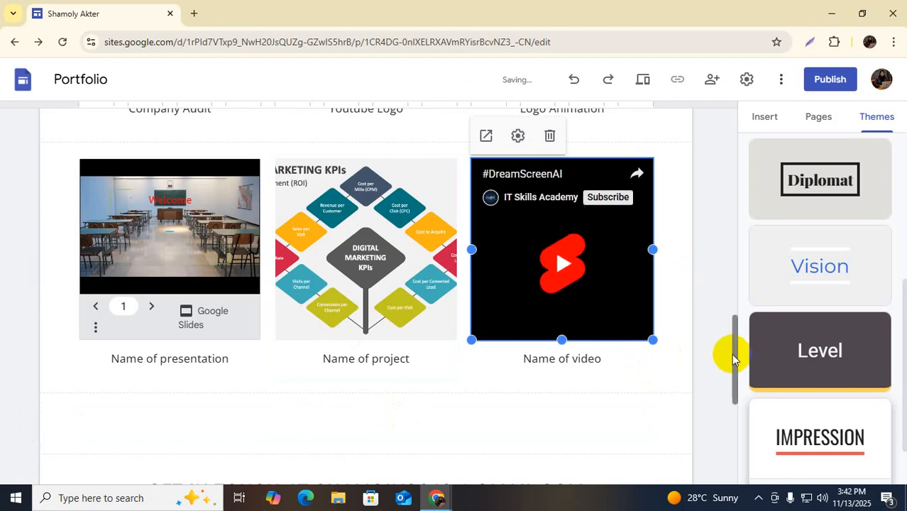
{"action": "scroll", "coordinate": [384, 298], "scroll_direction": "up", "scroll_amount": 3}
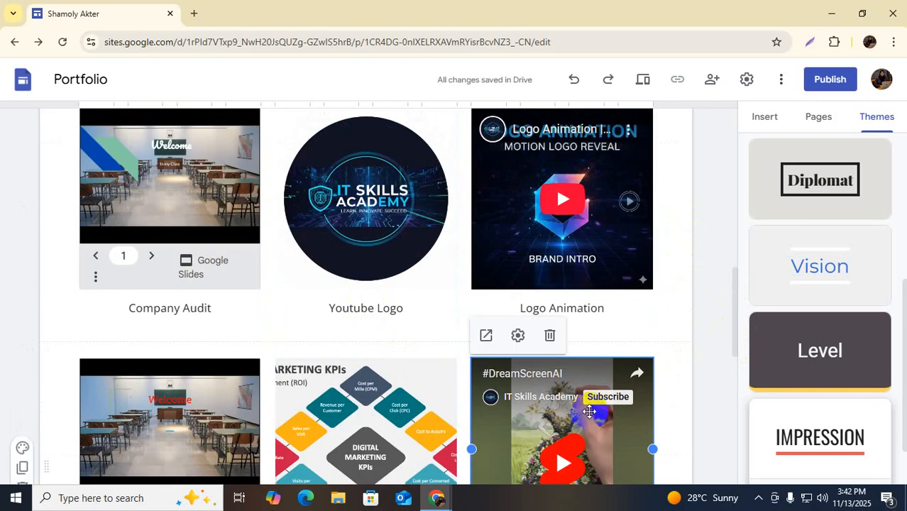
{"action": "scroll", "coordinate": [589, 412], "scroll_direction": "up", "scroll_amount": 3}
{"action": "scroll", "coordinate": [589, 411], "scroll_direction": "down", "scroll_amount": 3}
{"action": "scroll", "coordinate": [582, 408], "scroll_direction": "down", "scroll_amount": 5}
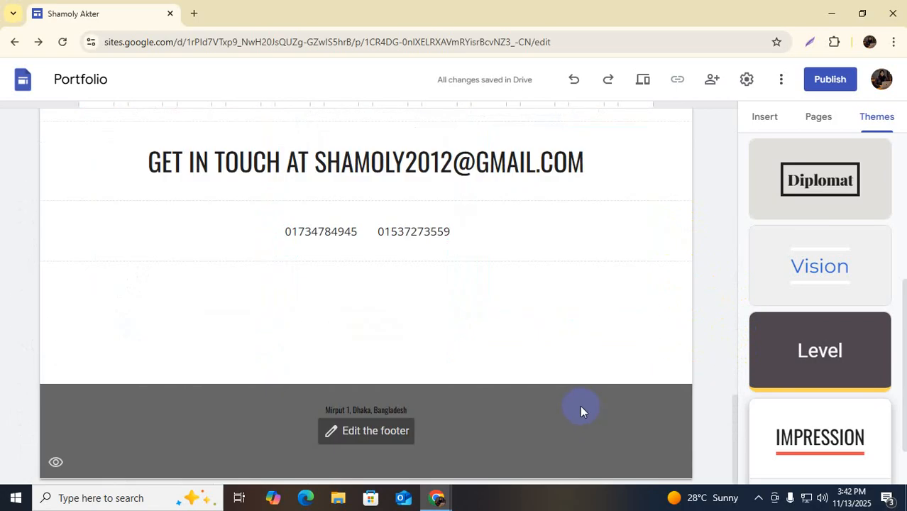
{"action": "scroll", "coordinate": [518, 357], "scroll_direction": "up", "scroll_amount": 5}
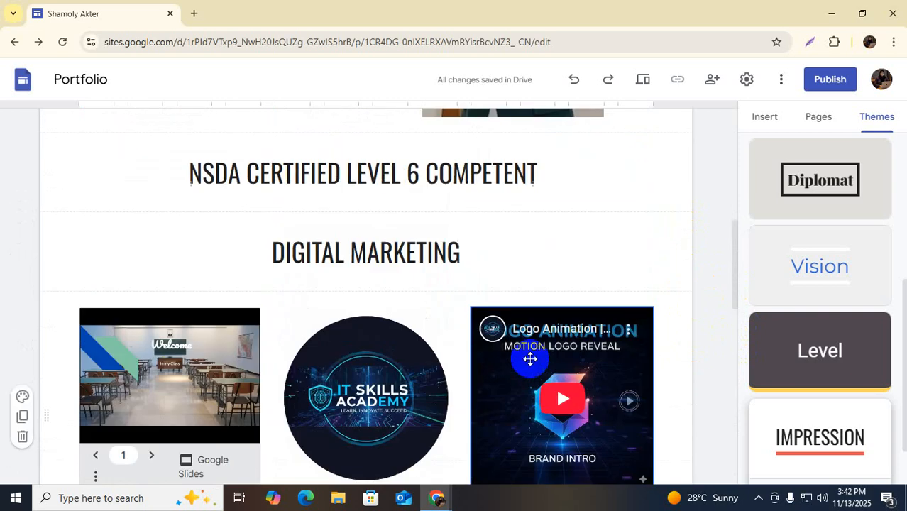
{"action": "scroll", "coordinate": [530, 358], "scroll_direction": "up", "scroll_amount": 10}
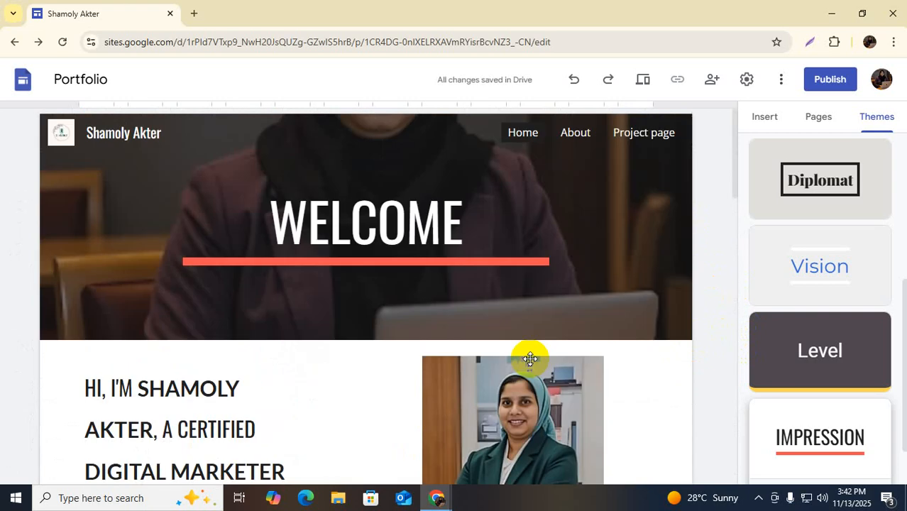
Go to the About page and scroll through its template content
{"action": "left_click", "coordinate": [579, 135]}
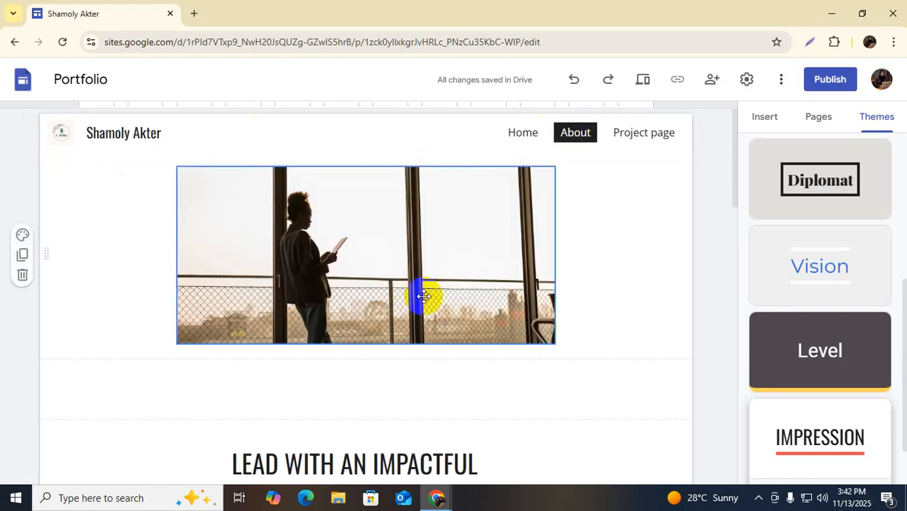
{"action": "scroll", "coordinate": [430, 292], "scroll_direction": "down", "scroll_amount": 5}
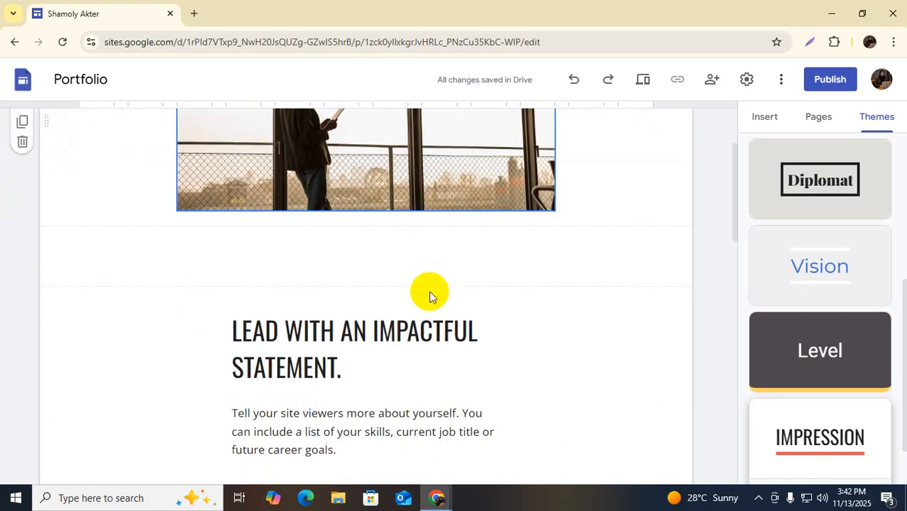
{"action": "scroll", "coordinate": [428, 291], "scroll_direction": "down", "scroll_amount": 4}
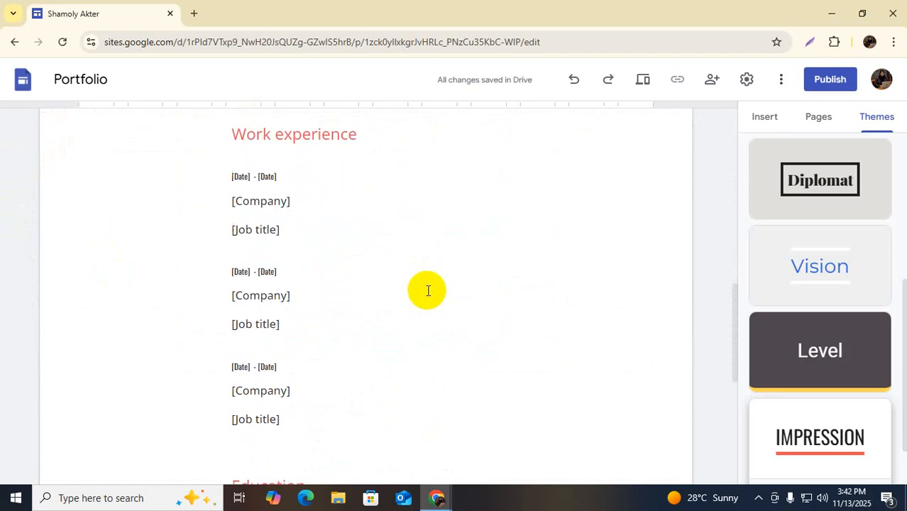
{"action": "scroll", "coordinate": [356, 256], "scroll_direction": "up", "scroll_amount": 4}
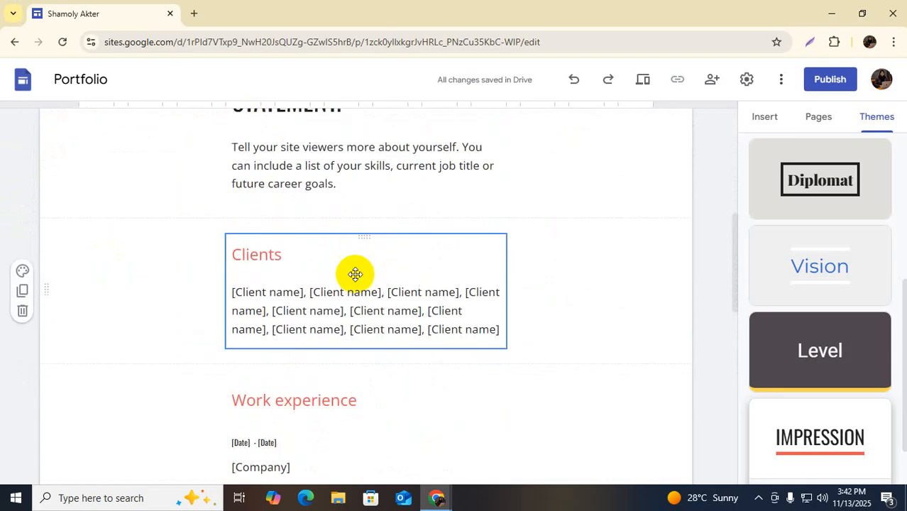
Select the Clients block, the impactful-statement heading, and then the top photo
{"action": "left_click", "coordinate": [288, 265]}
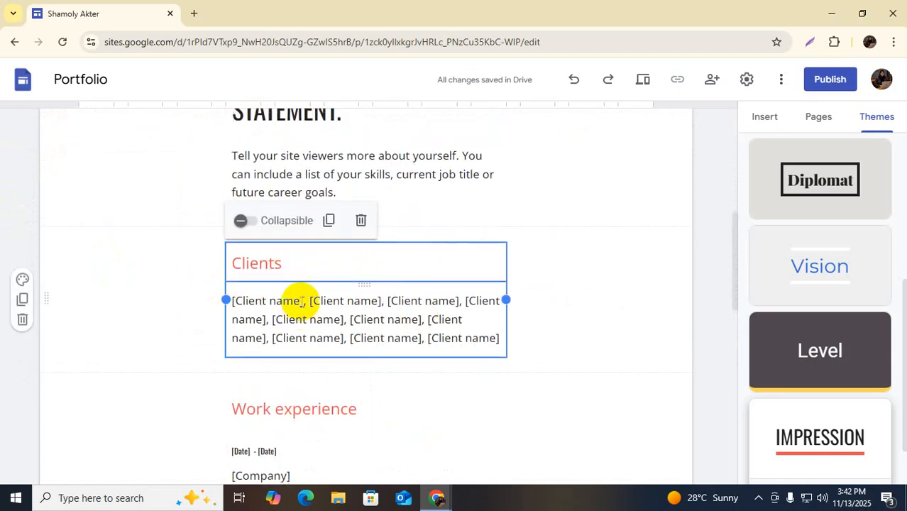
{"action": "scroll", "coordinate": [283, 270], "scroll_direction": "up", "scroll_amount": 2}
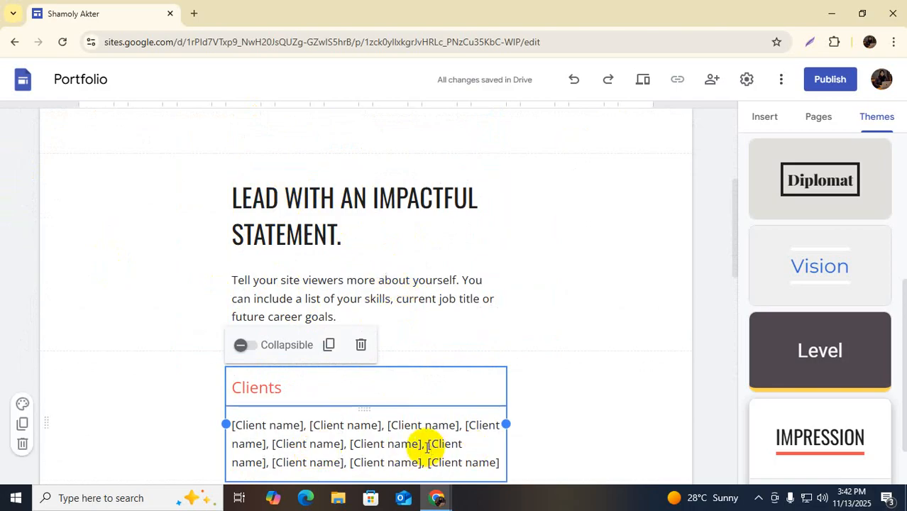
{"action": "left_click", "coordinate": [396, 242]}
{"action": "left_click", "coordinate": [298, 203]}
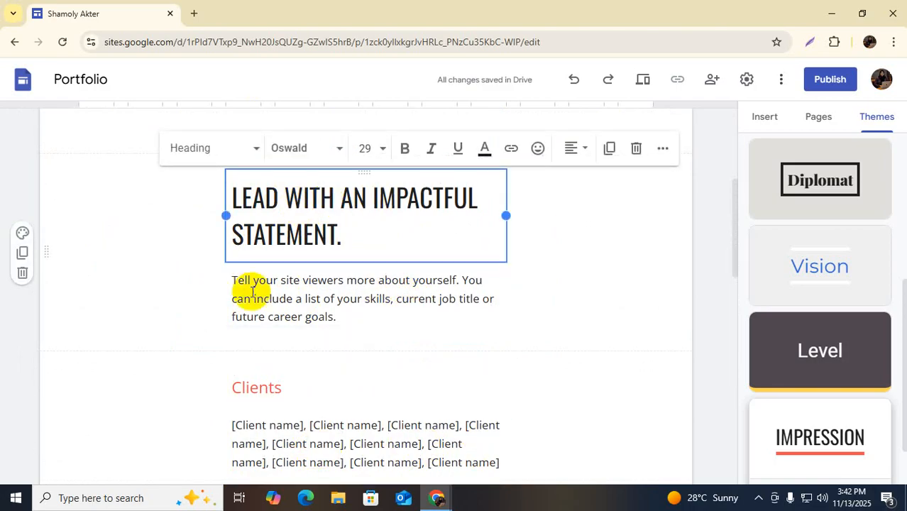
{"action": "scroll", "coordinate": [369, 227], "scroll_direction": "up", "scroll_amount": 3}
{"action": "scroll", "coordinate": [359, 255], "scroll_direction": "up", "scroll_amount": 1}
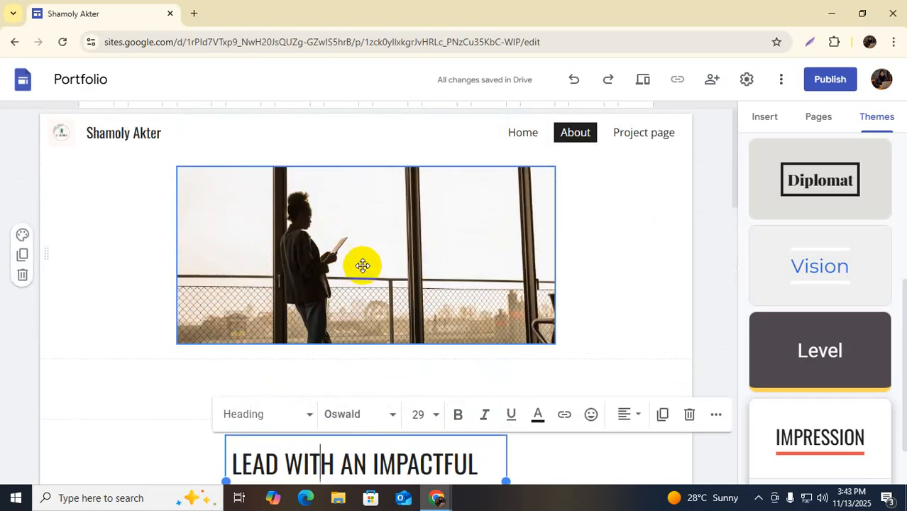
{"action": "left_click", "coordinate": [357, 244]}
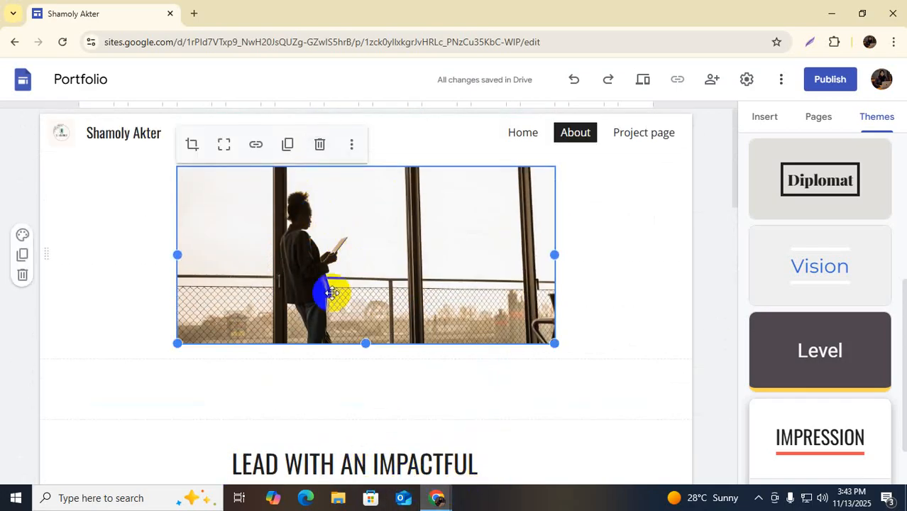
Replace the About page's top photo with the uploaded 'unnamed' laptop image
{"action": "left_click", "coordinate": [354, 145]}
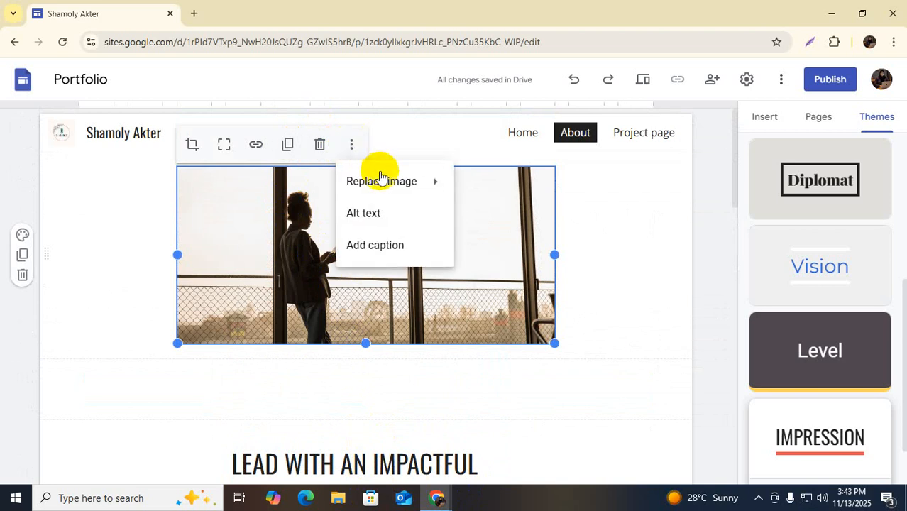
{"action": "mouse_move", "coordinate": [433, 185]}
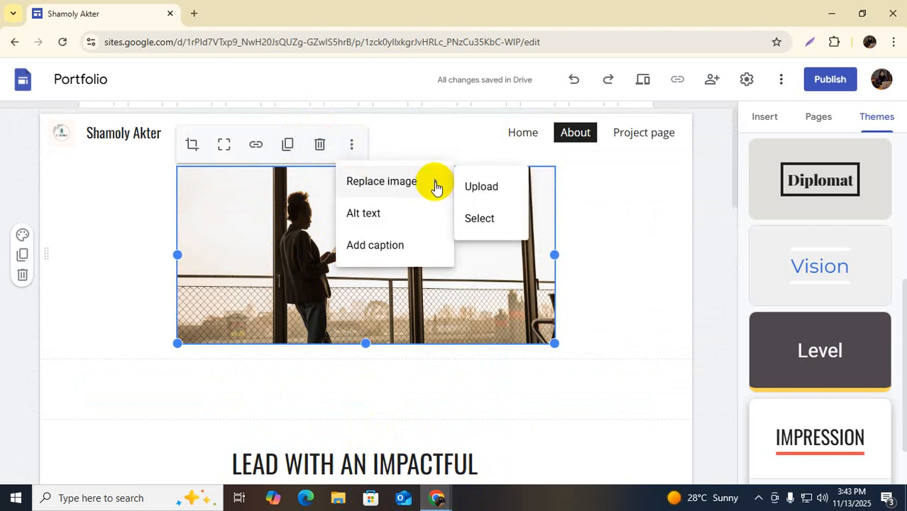
{"action": "left_click", "coordinate": [489, 189]}
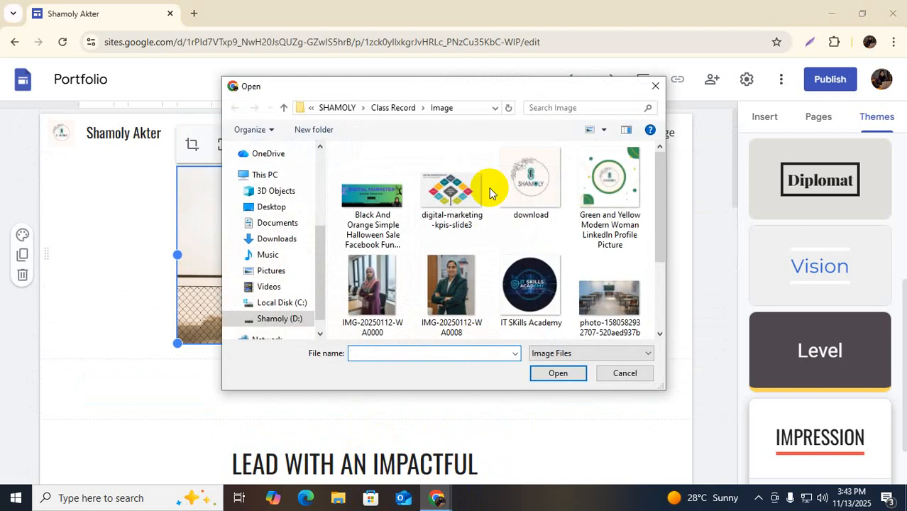
{"action": "scroll", "coordinate": [456, 261], "scroll_direction": "down", "scroll_amount": 1}
{"action": "left_click", "coordinate": [450, 277]}
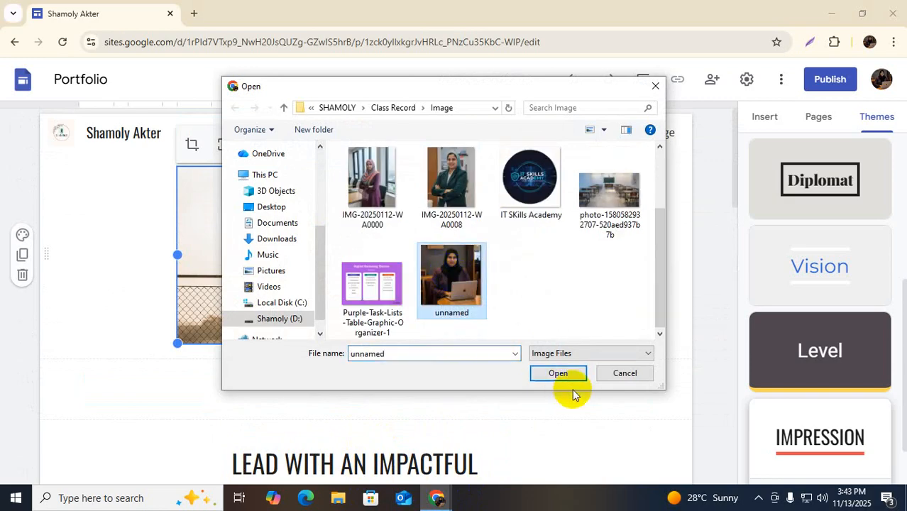
{"action": "left_click", "coordinate": [561, 372]}
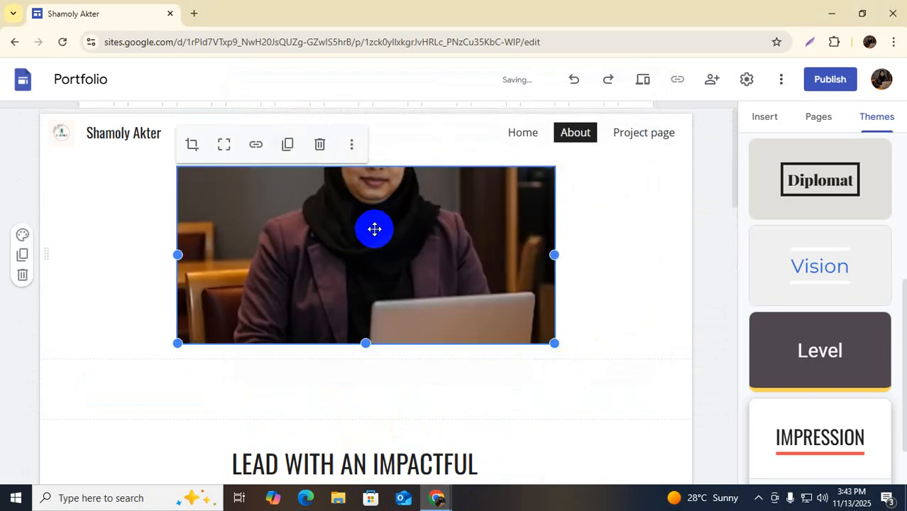
{"action": "mouse_move", "coordinate": [372, 228]}
{"action": "left_mouse_down"}
{"action": "mouse_move", "coordinate": [435, 253]}
{"action": "mouse_move", "coordinate": [418, 276]}
{"action": "mouse_move", "coordinate": [433, 277]}
{"action": "mouse_move", "coordinate": [322, 190]}
{"action": "mouse_move", "coordinate": [267, 203]}
{"action": "mouse_move", "coordinate": [430, 267]}
{"action": "left_mouse_up"}
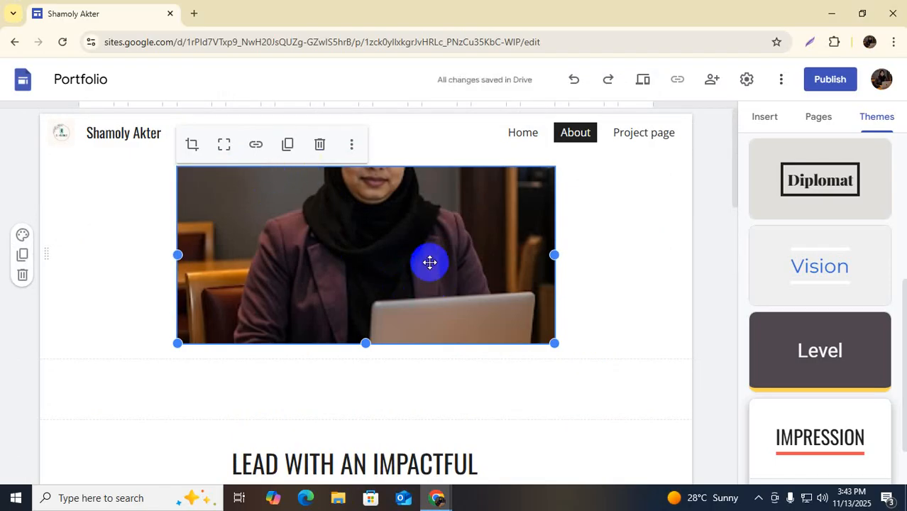
{"action": "mouse_move", "coordinate": [429, 262]}
{"action": "left_mouse_down"}
{"action": "mouse_move", "coordinate": [462, 263]}
{"action": "mouse_move", "coordinate": [269, 229]}
{"action": "mouse_move", "coordinate": [361, 264]}
{"action": "left_mouse_up"}
Replace the image again, trying IMG-20250112-WA0000 and then the Digital Marketer banner
{"action": "left_click", "coordinate": [351, 145]}
{"action": "mouse_move", "coordinate": [410, 189]}
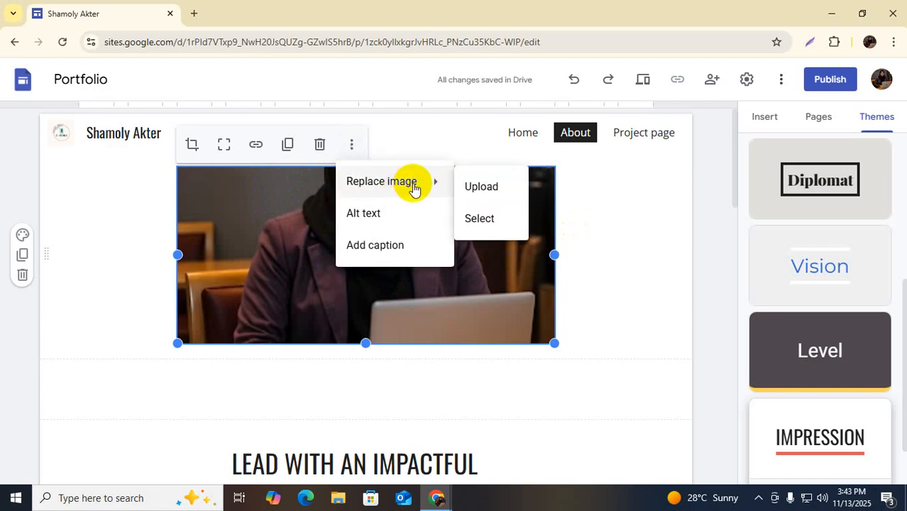
{"action": "left_click", "coordinate": [499, 192]}
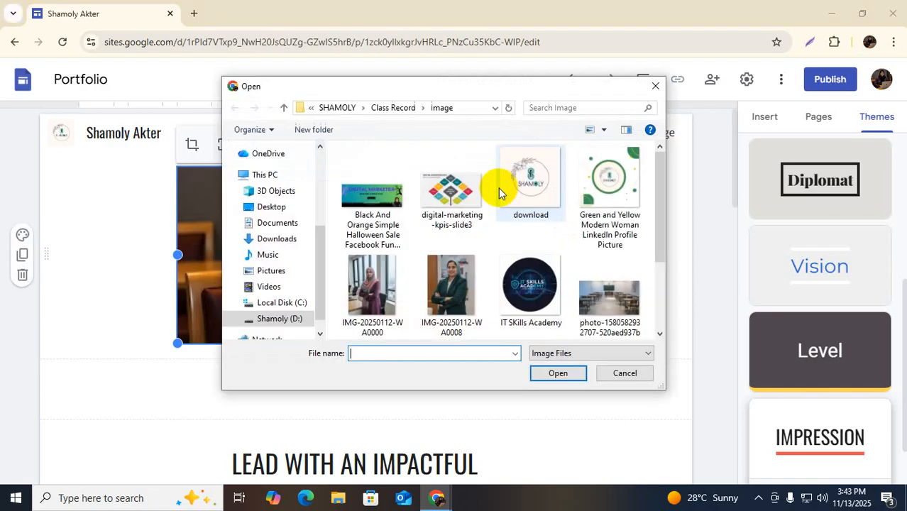
{"action": "left_click", "coordinate": [374, 284]}
{"action": "left_click", "coordinate": [560, 373]}
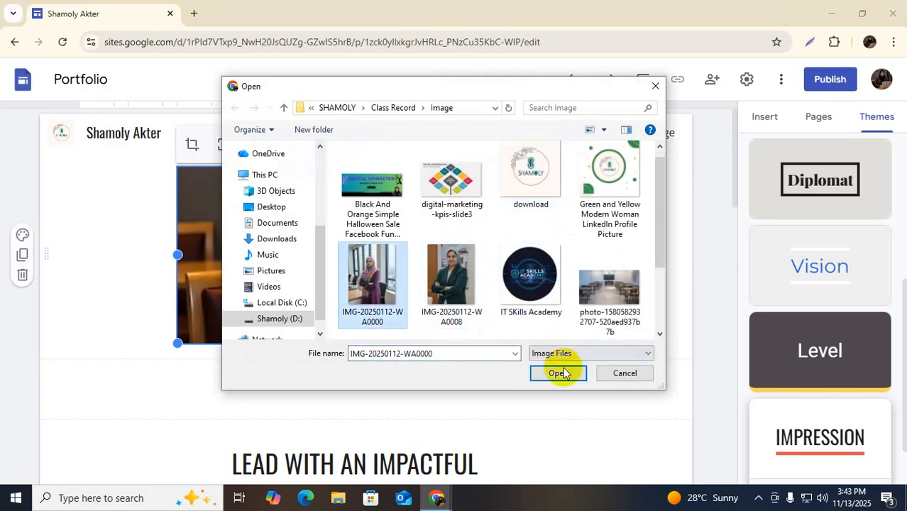
{"action": "scroll", "coordinate": [510, 158], "scroll_direction": "down", "scroll_amount": 2}
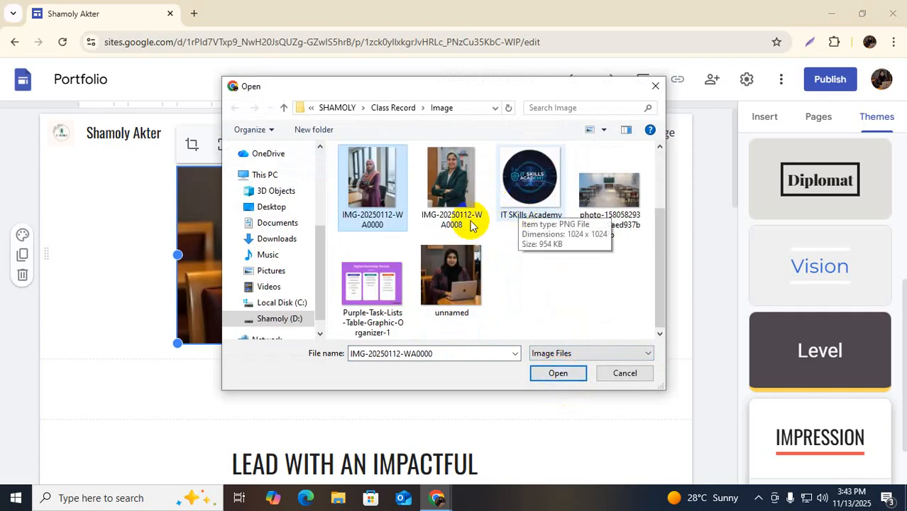
{"action": "scroll", "coordinate": [426, 220], "scroll_direction": "up", "scroll_amount": 3}
{"action": "scroll", "coordinate": [468, 281], "scroll_direction": "down", "scroll_amount": 1}
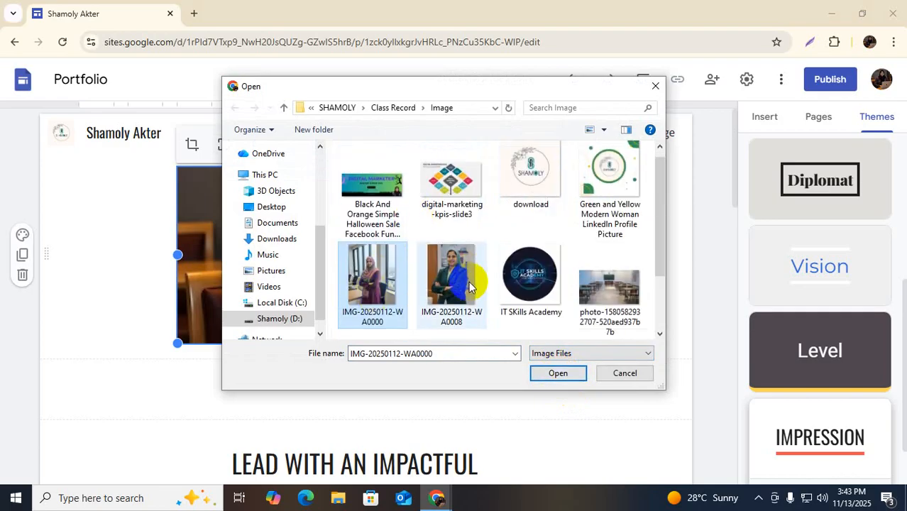
{"action": "left_click", "coordinate": [368, 187]}
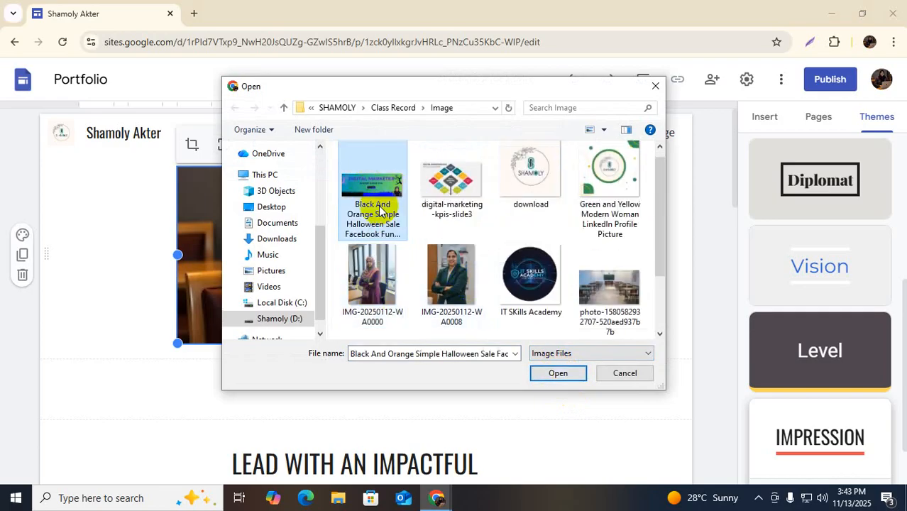
{"action": "left_click", "coordinate": [558, 372]}
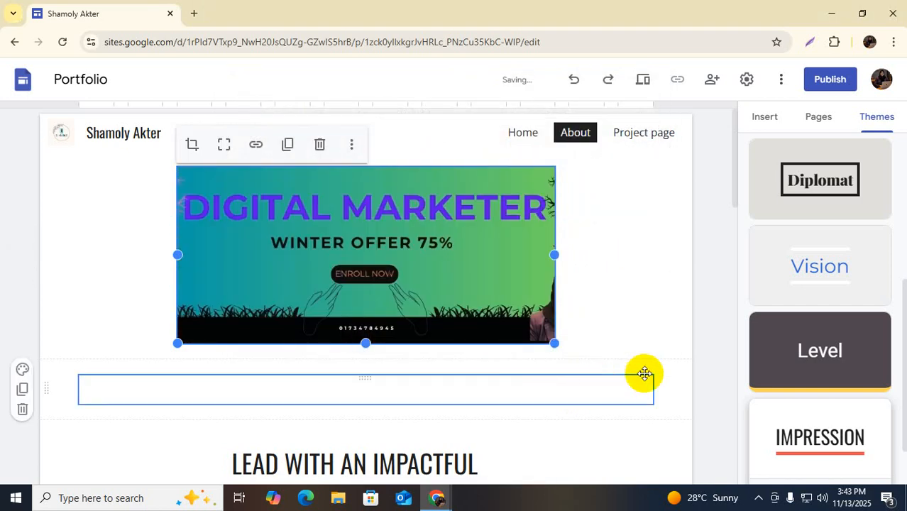
Swap the banner back to the 'unnamed' photo of a woman at a laptop
{"action": "left_click", "coordinate": [351, 144]}
{"action": "mouse_move", "coordinate": [425, 186]}
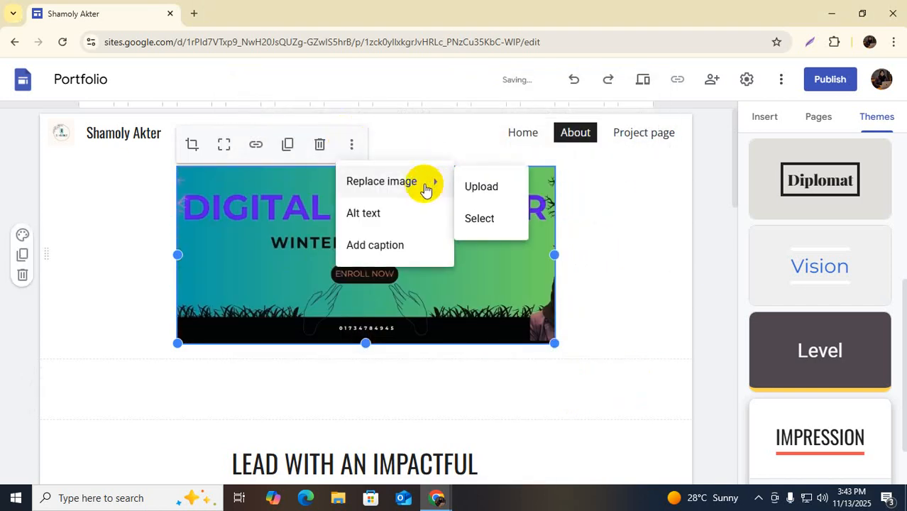
{"action": "left_click", "coordinate": [480, 186]}
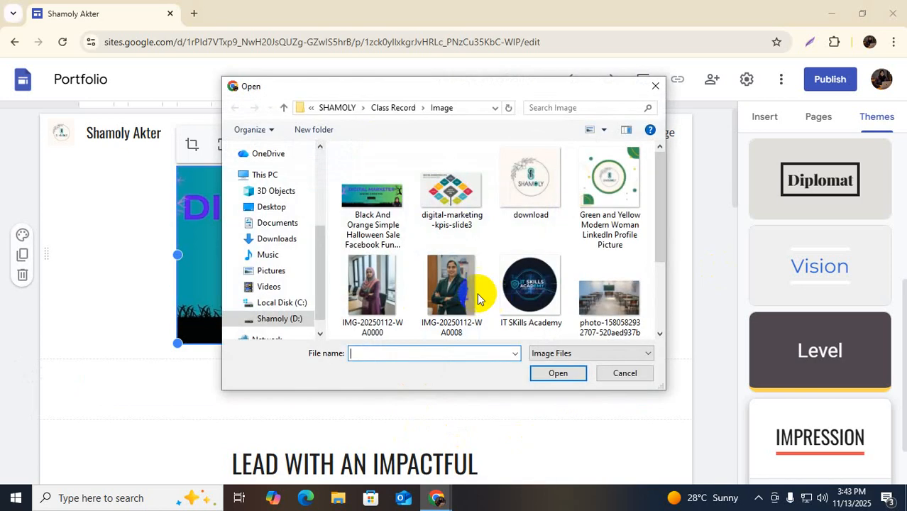
{"action": "scroll", "coordinate": [468, 291], "scroll_direction": "down", "scroll_amount": 3}
{"action": "left_click", "coordinate": [457, 288]}
{"action": "left_click", "coordinate": [558, 372]}
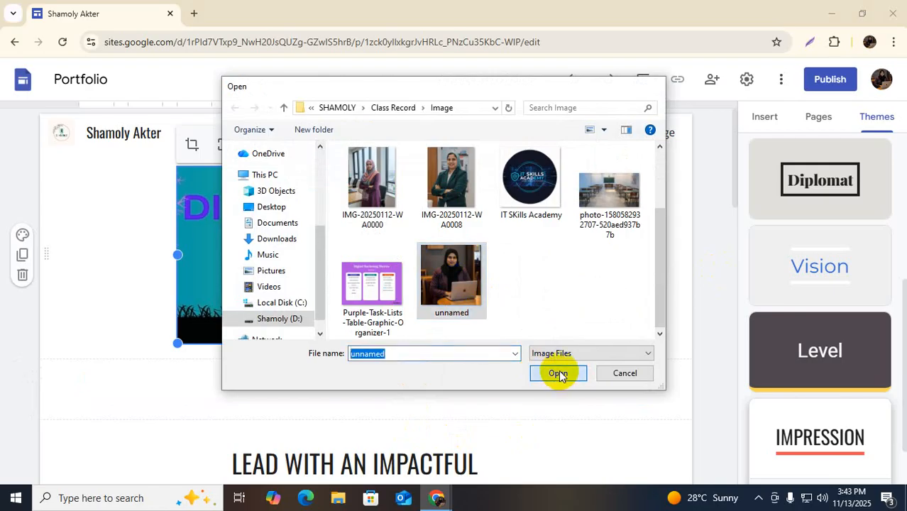
{"action": "scroll", "coordinate": [583, 295], "scroll_direction": "down", "scroll_amount": 2}
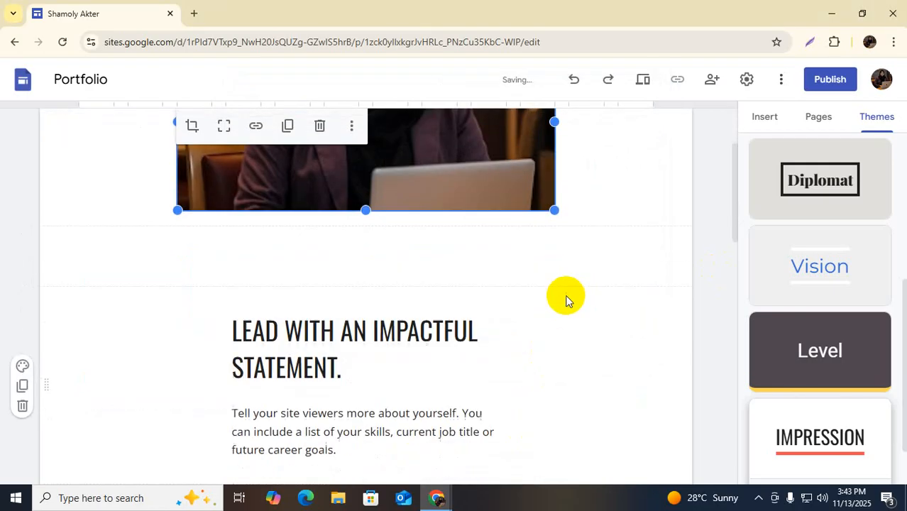
{"action": "left_click", "coordinate": [278, 328]}
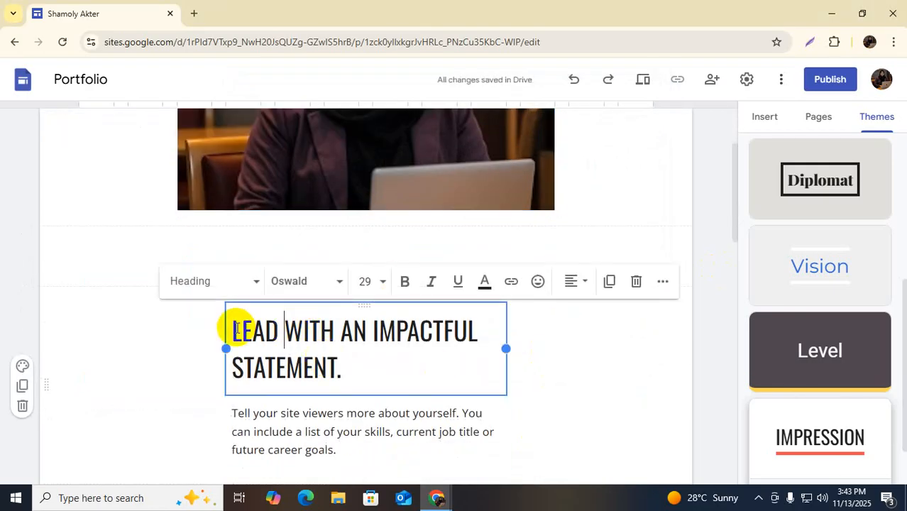
{"action": "left_click_drag", "start_coordinate": [231, 331], "coordinate": [370, 390]}
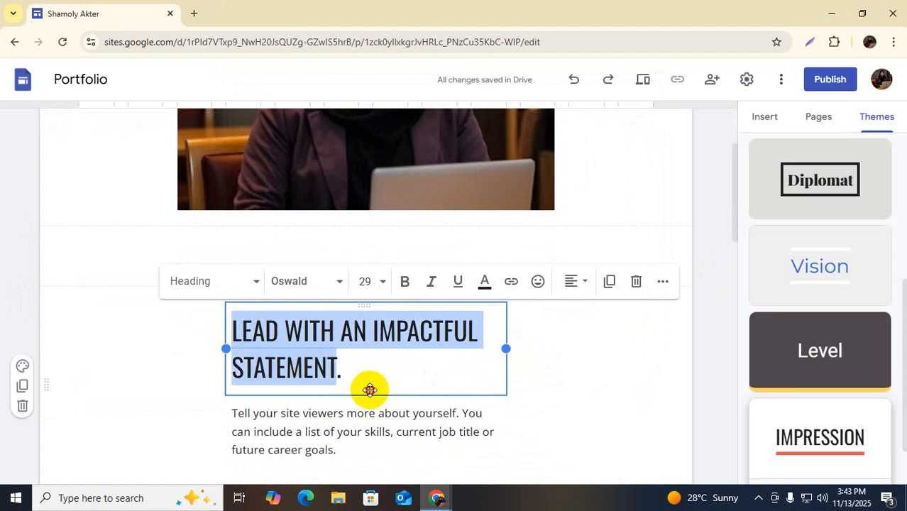
{"action": "scroll", "coordinate": [373, 366], "scroll_direction": "down", "scroll_amount": 2}
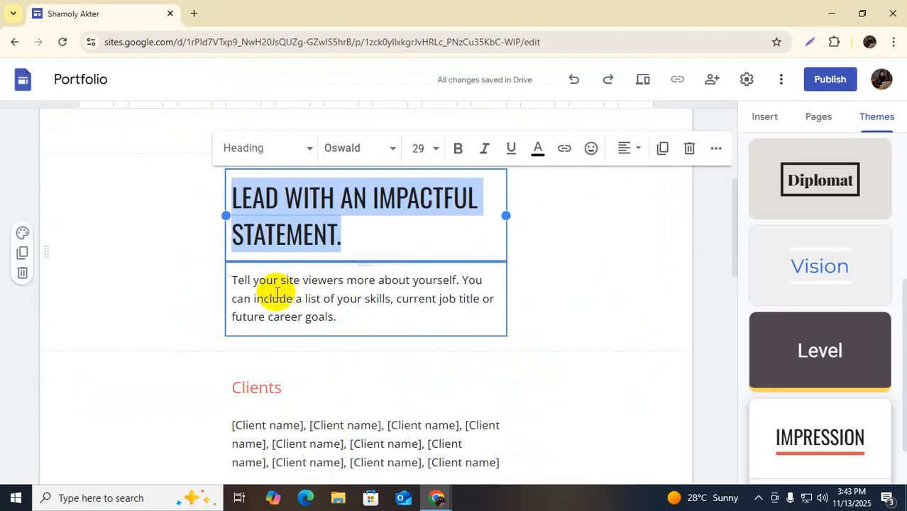
{"action": "left_click", "coordinate": [281, 298]}
{"action": "scroll", "coordinate": [305, 305], "scroll_direction": "down", "scroll_amount": 2}
{"action": "left_click", "coordinate": [292, 290]}
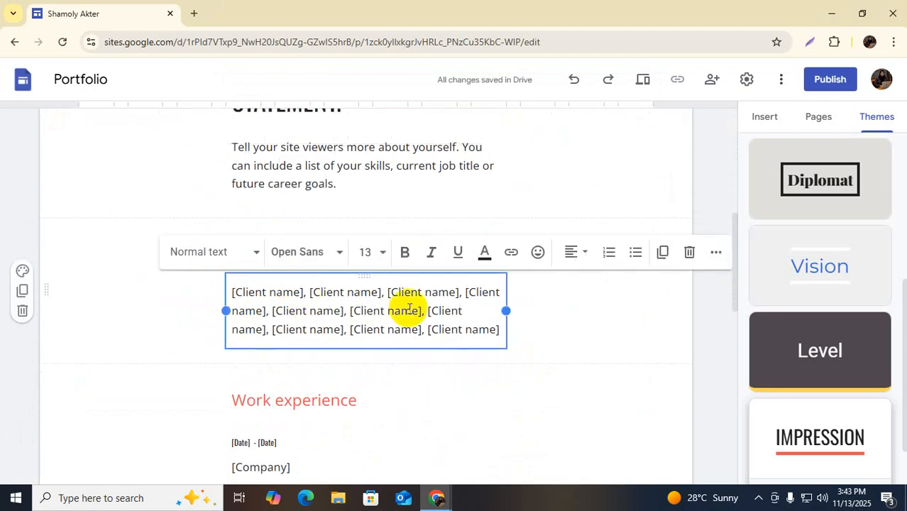
{"action": "scroll", "coordinate": [355, 329], "scroll_direction": "down", "scroll_amount": 2}
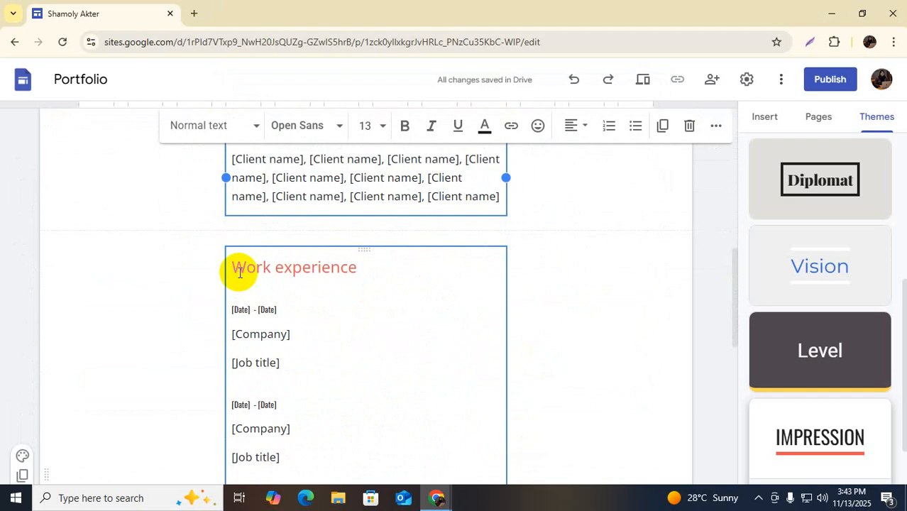
{"action": "scroll", "coordinate": [253, 313], "scroll_direction": "down", "scroll_amount": 2}
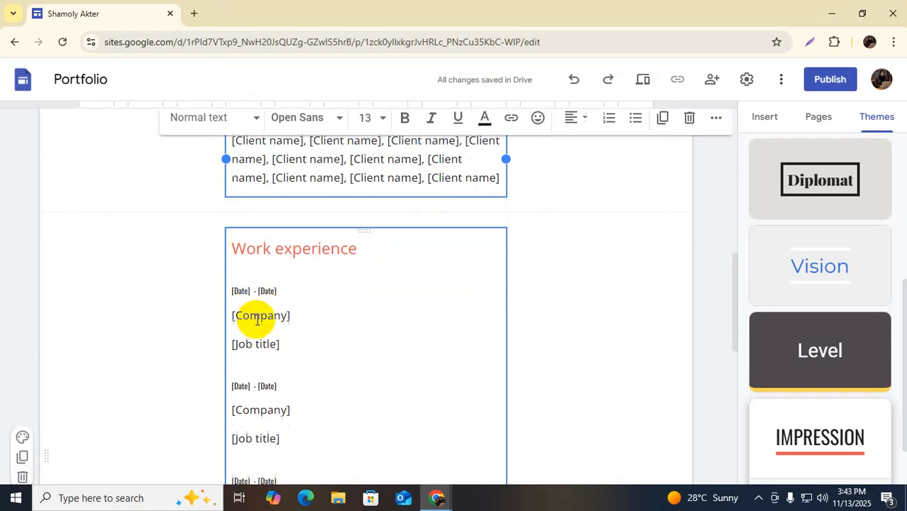
{"action": "scroll", "coordinate": [247, 298], "scroll_direction": "down", "scroll_amount": 5}
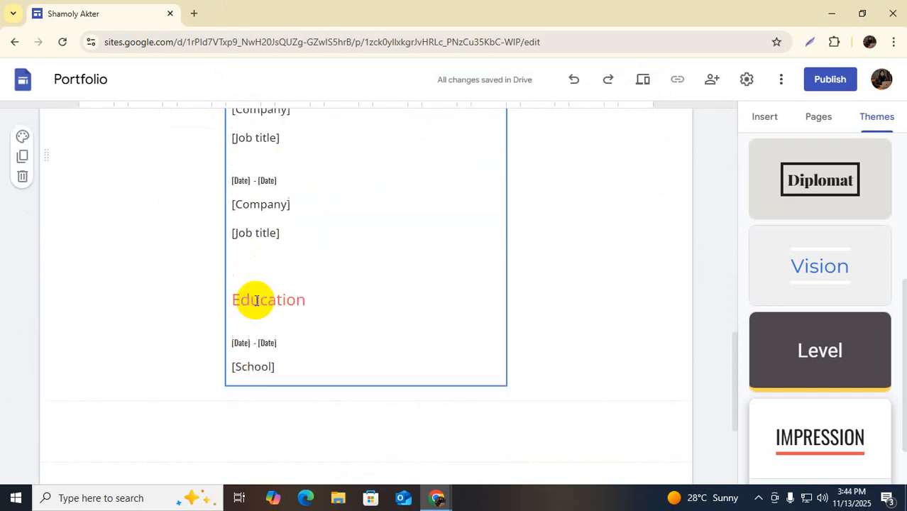
{"action": "scroll", "coordinate": [271, 264], "scroll_direction": "down", "scroll_amount": 1}
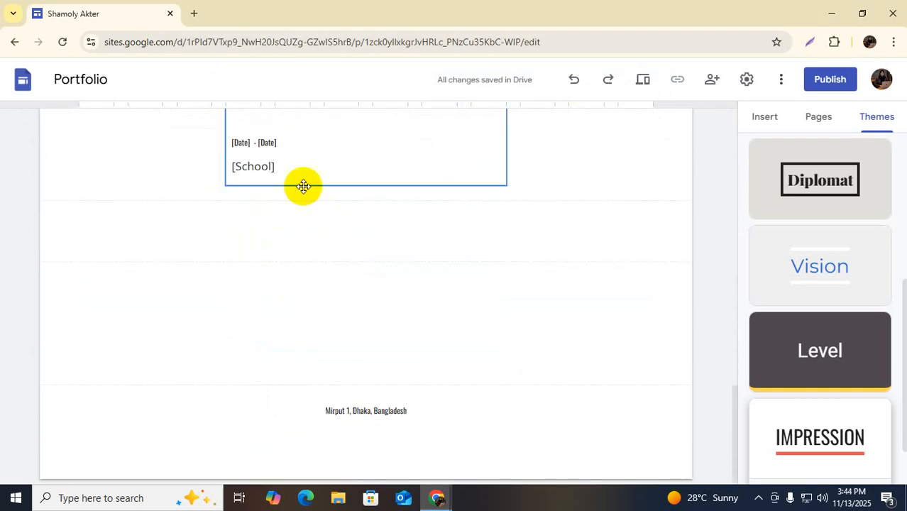
{"action": "scroll", "coordinate": [389, 211], "scroll_direction": "up", "scroll_amount": 15}
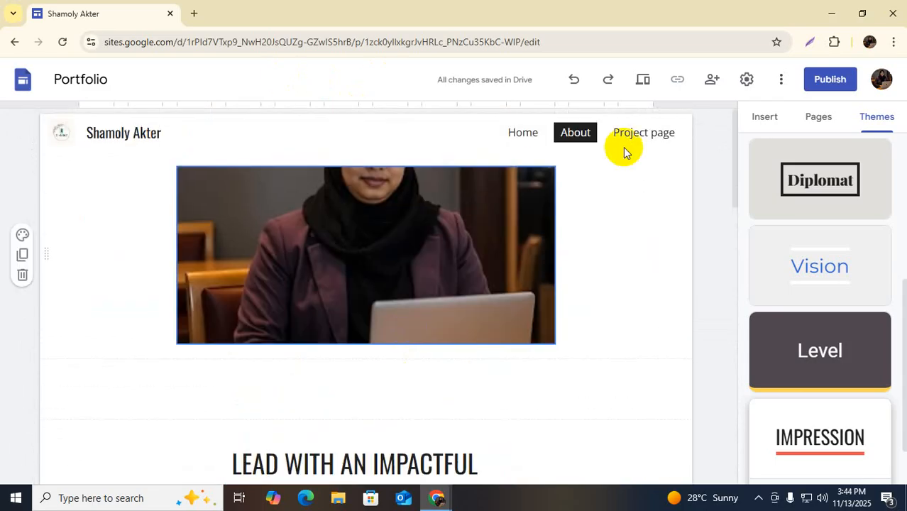
{"action": "left_click", "coordinate": [644, 134]}
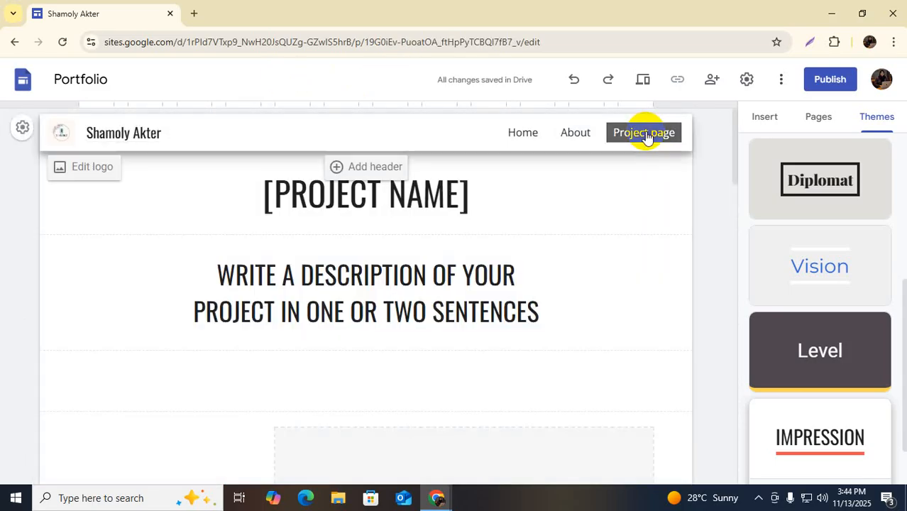
{"action": "scroll", "coordinate": [334, 314], "scroll_direction": "down", "scroll_amount": 2}
{"action": "left_click", "coordinate": [166, 346]}
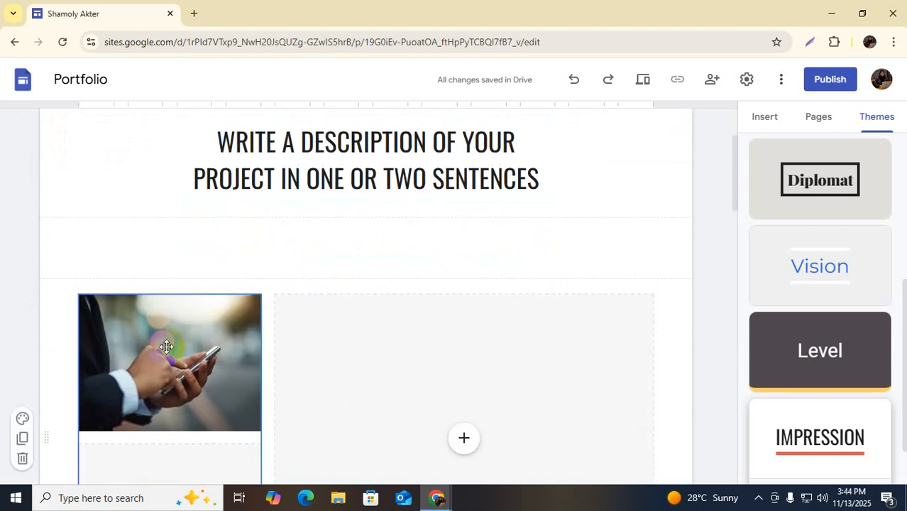
{"action": "scroll", "coordinate": [199, 343], "scroll_direction": "down", "scroll_amount": 2}
{"action": "scroll", "coordinate": [185, 338], "scroll_direction": "down", "scroll_amount": 3}
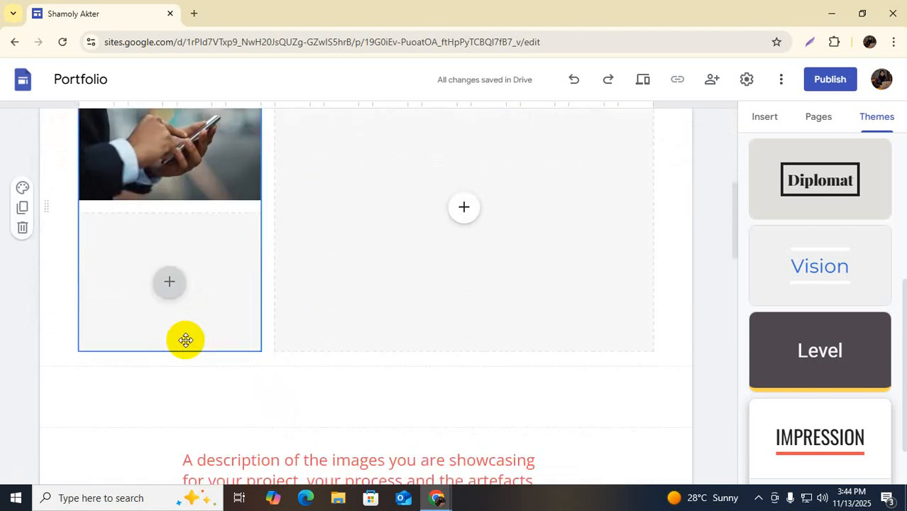
{"action": "scroll", "coordinate": [379, 233], "scroll_direction": "down", "scroll_amount": 2}
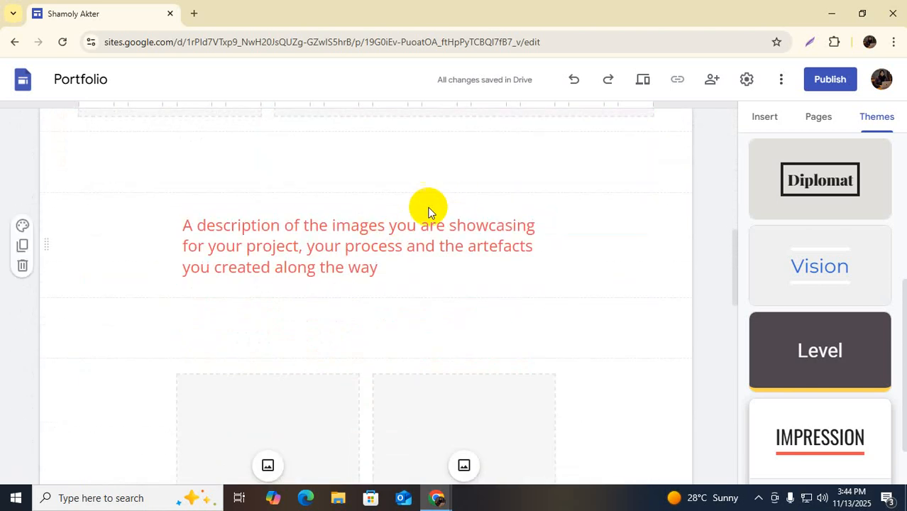
{"action": "scroll", "coordinate": [309, 200], "scroll_direction": "up", "scroll_amount": 6}
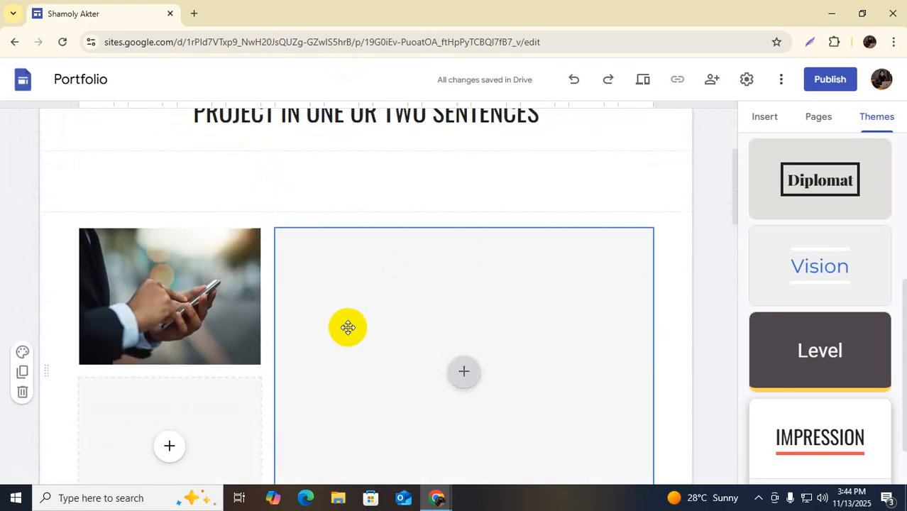
{"action": "scroll", "coordinate": [348, 328], "scroll_direction": "down", "scroll_amount": 1}
{"action": "scroll", "coordinate": [348, 328], "scroll_direction": "down", "scroll_amount": 5}
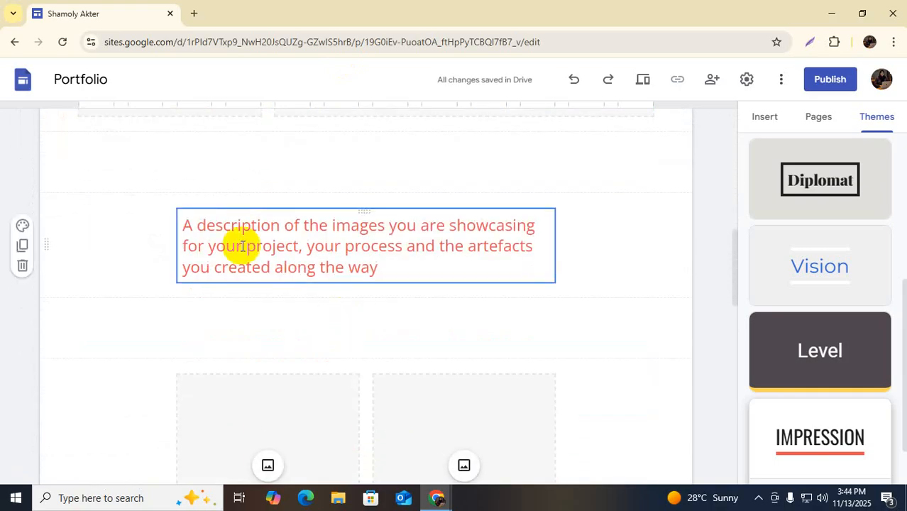
{"action": "scroll", "coordinate": [282, 259], "scroll_direction": "down", "scroll_amount": 5}
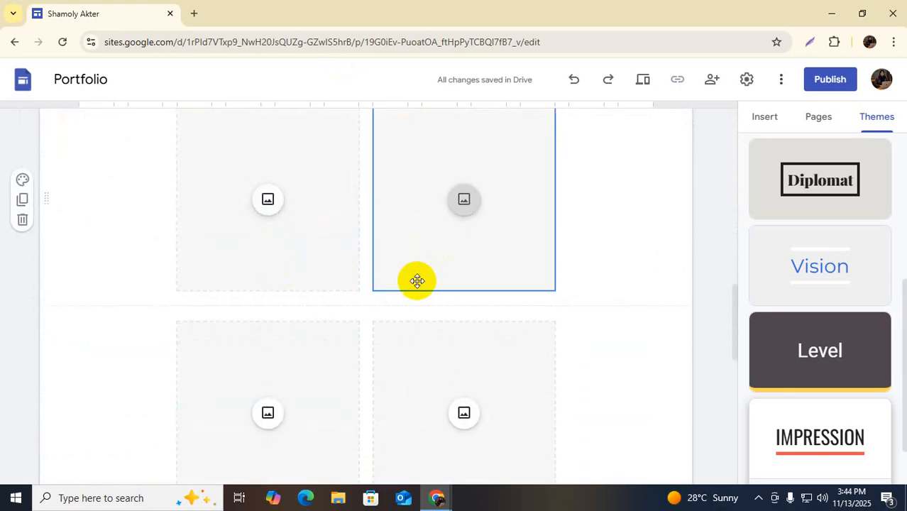
{"action": "scroll", "coordinate": [345, 286], "scroll_direction": "down", "scroll_amount": 3}
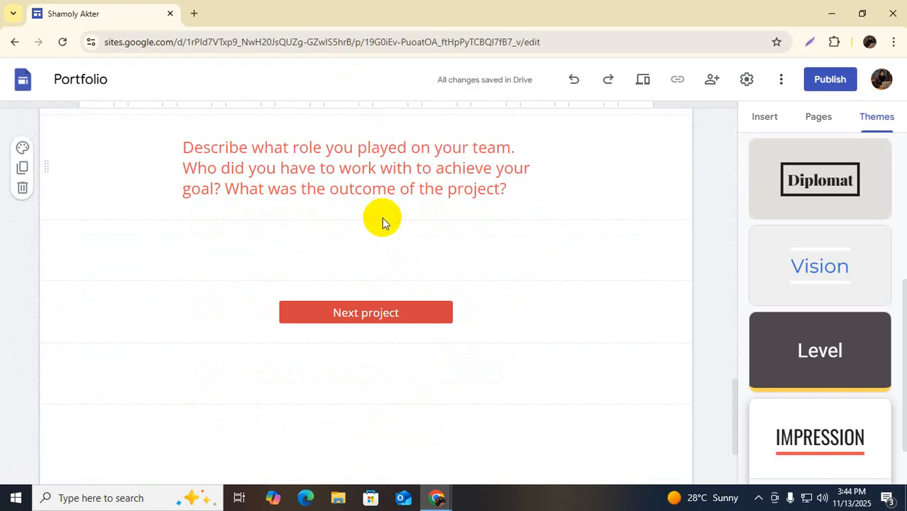
{"action": "scroll", "coordinate": [380, 217], "scroll_direction": "down", "scroll_amount": 2}
{"action": "scroll", "coordinate": [351, 202], "scroll_direction": "down", "scroll_amount": 1}
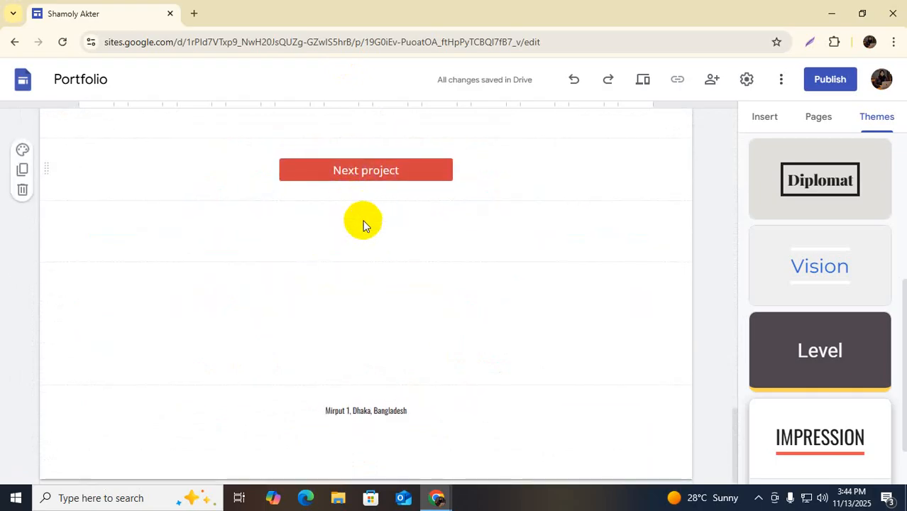
{"action": "scroll", "coordinate": [435, 338], "scroll_direction": "up", "scroll_amount": 20}
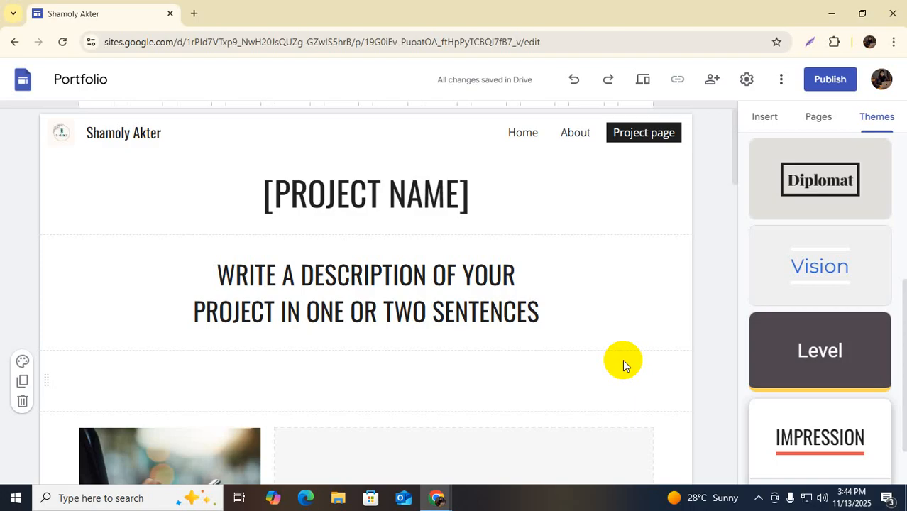
{"action": "scroll", "coordinate": [359, 411], "scroll_direction": "down", "scroll_amount": 3}
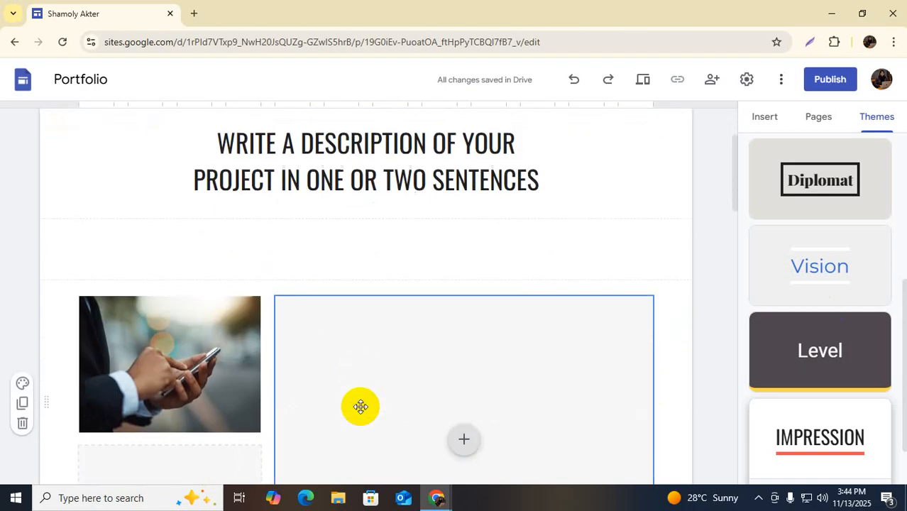
{"action": "scroll", "coordinate": [360, 406], "scroll_direction": "down", "scroll_amount": 2}
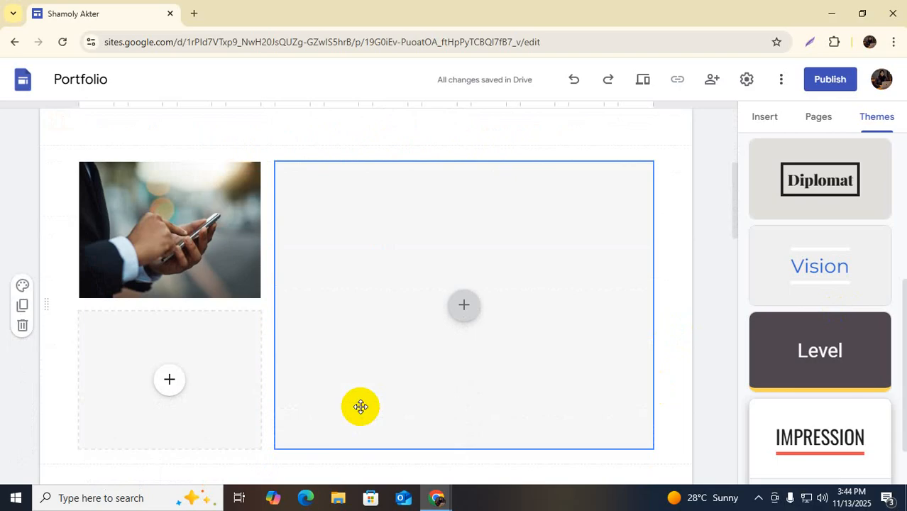
{"action": "scroll", "coordinate": [377, 285], "scroll_direction": "down", "scroll_amount": 4}
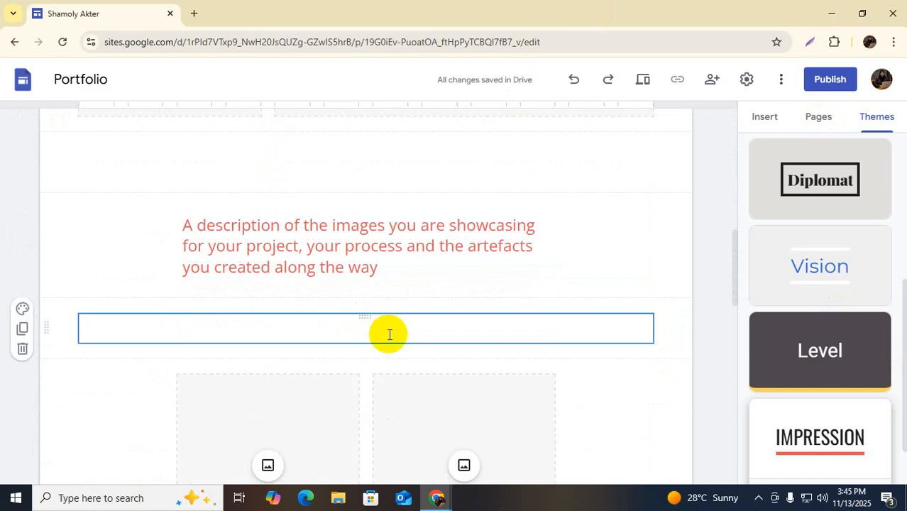
{"action": "scroll", "coordinate": [389, 334], "scroll_direction": "down", "scroll_amount": 10}
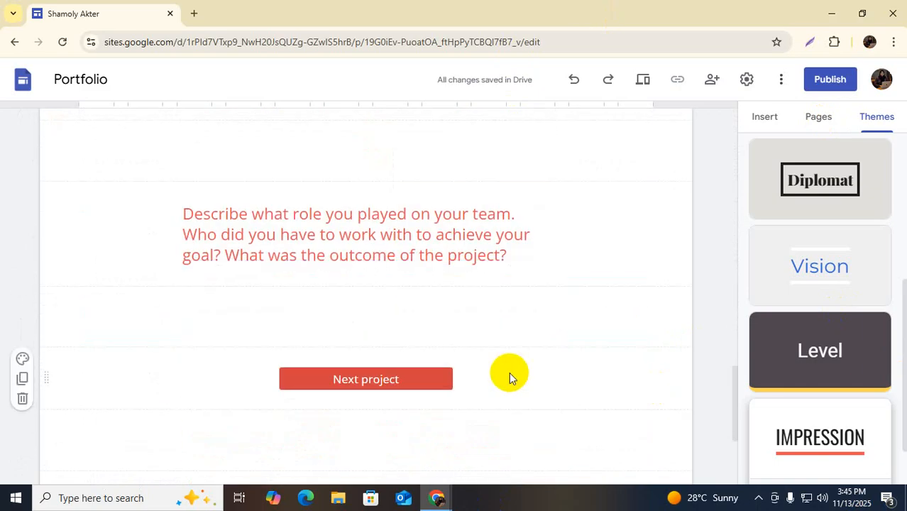
{"action": "scroll", "coordinate": [509, 372], "scroll_direction": "down", "scroll_amount": 3}
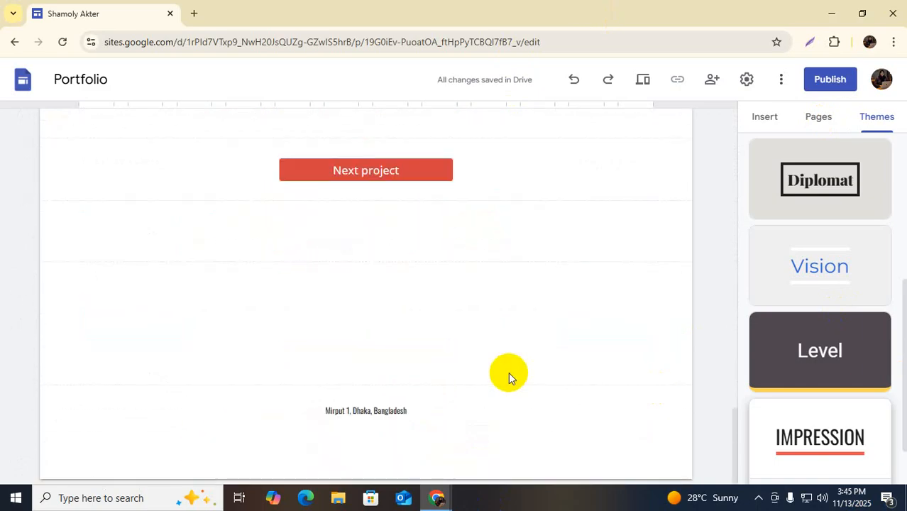
{"action": "left_click", "coordinate": [372, 443]}
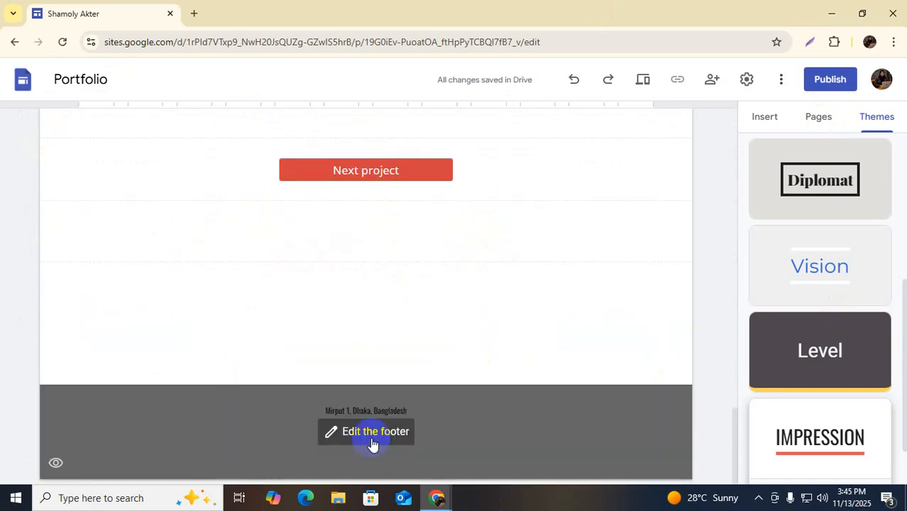
{"action": "scroll", "coordinate": [450, 378], "scroll_direction": "up", "scroll_amount": 15}
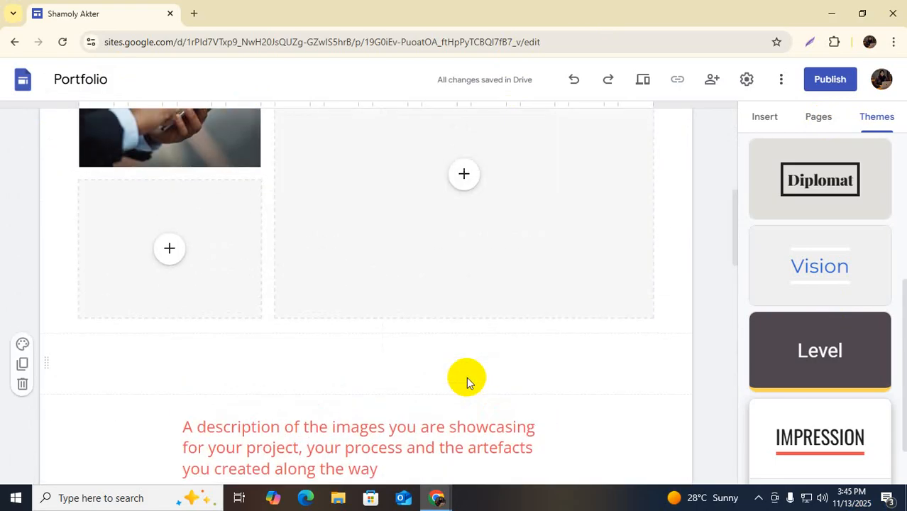
{"action": "scroll", "coordinate": [390, 277], "scroll_direction": "down", "scroll_amount": 2}
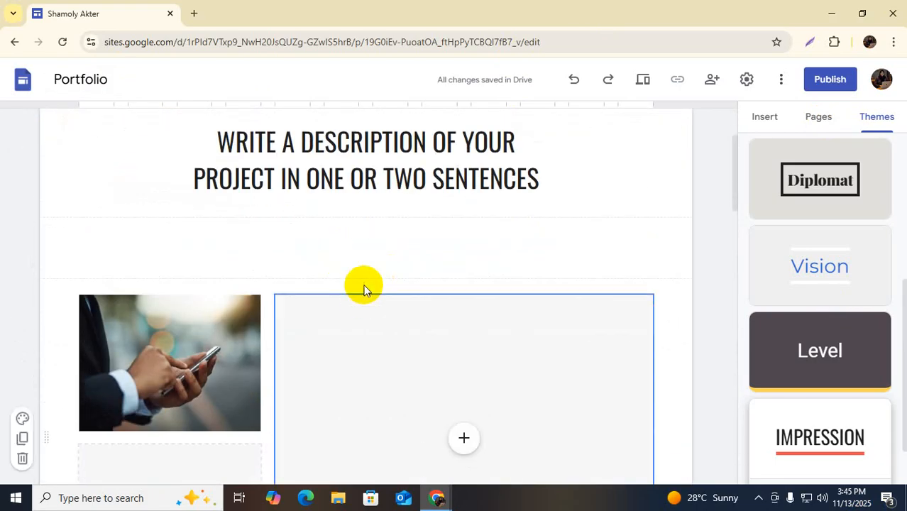
{"action": "scroll", "coordinate": [391, 287], "scroll_direction": "down", "scroll_amount": 3}
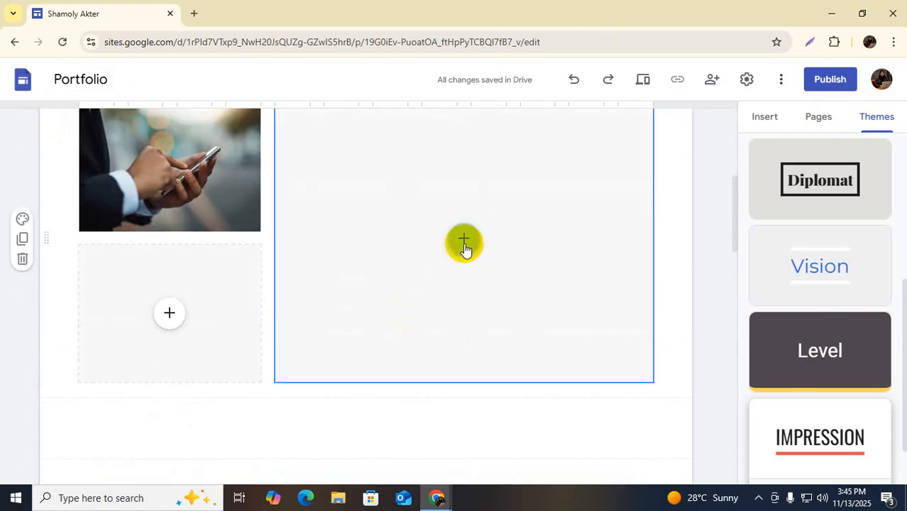
{"action": "scroll", "coordinate": [454, 320], "scroll_direction": "down", "scroll_amount": 8}
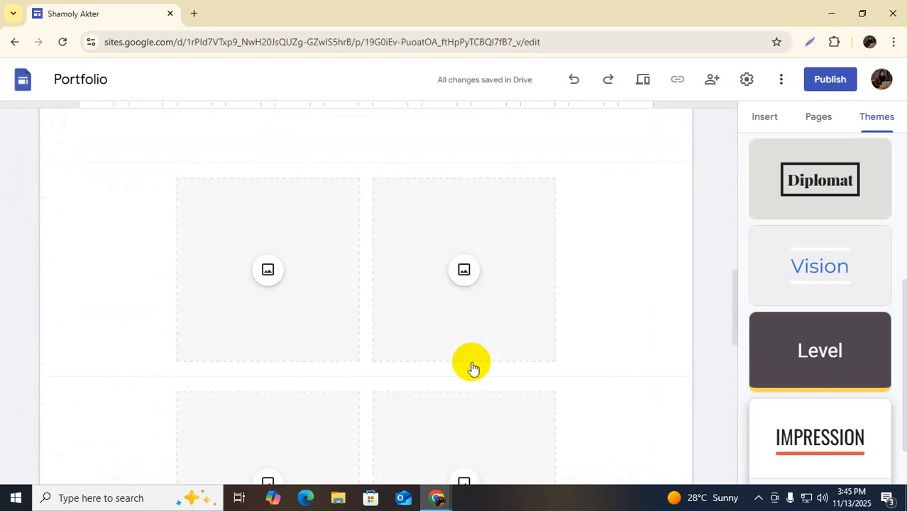
{"action": "scroll", "coordinate": [593, 405], "scroll_direction": "down", "scroll_amount": 6}
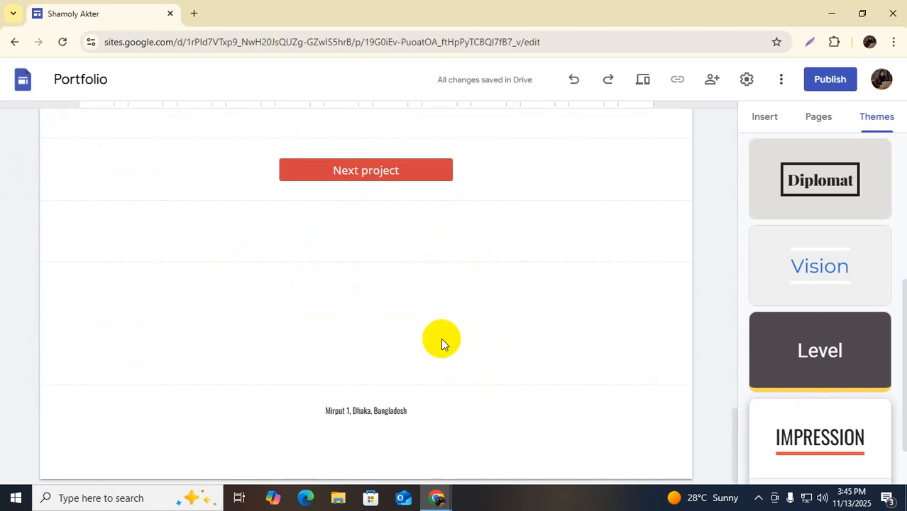
{"action": "right_click", "coordinate": [402, 317]}
{"action": "left_click", "coordinate": [373, 322]}
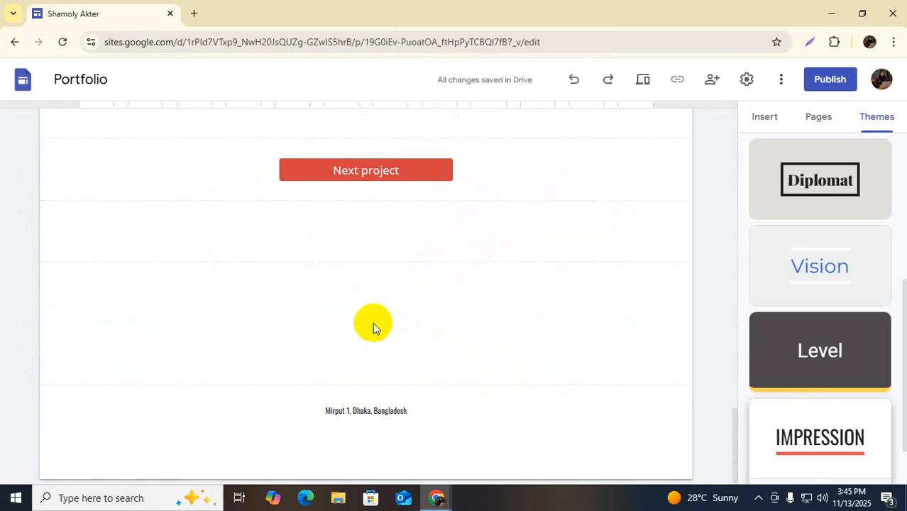
{"action": "scroll", "coordinate": [497, 369], "scroll_direction": "up", "scroll_amount": 15}
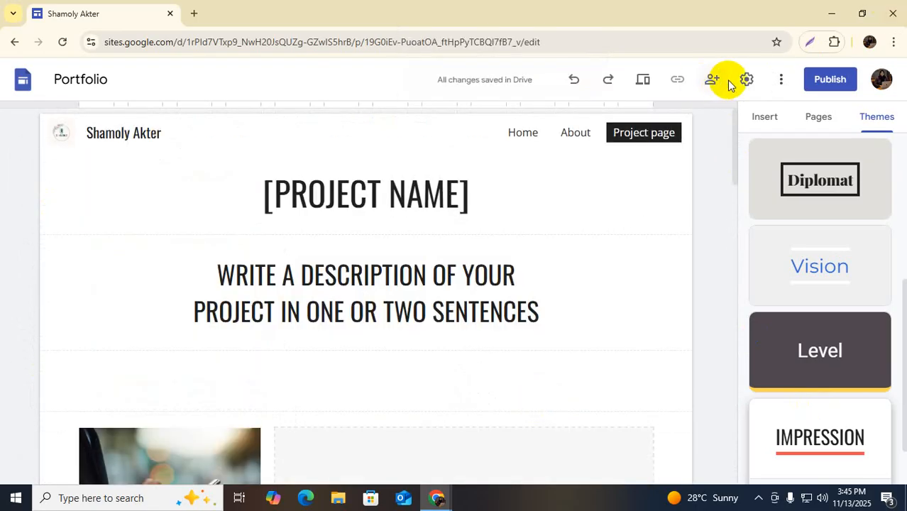
{"action": "left_click", "coordinate": [643, 82]}
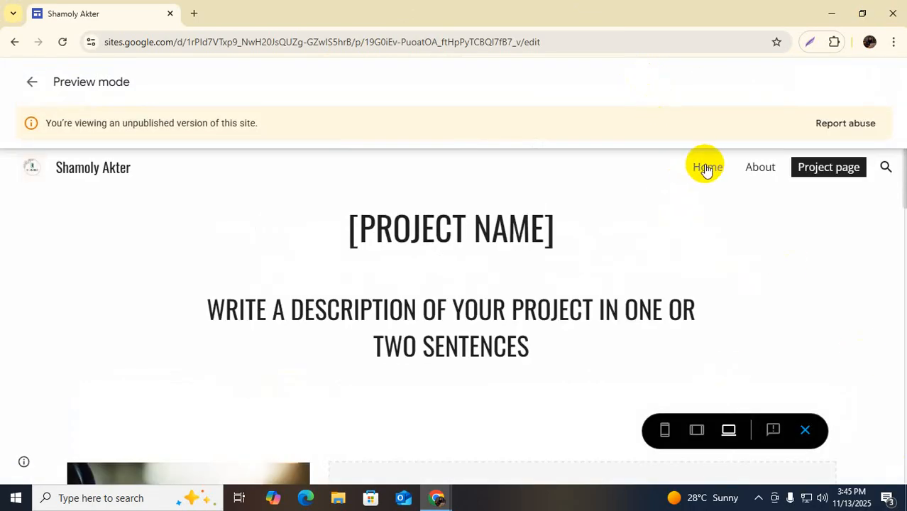
{"action": "left_click", "coordinate": [708, 175]}
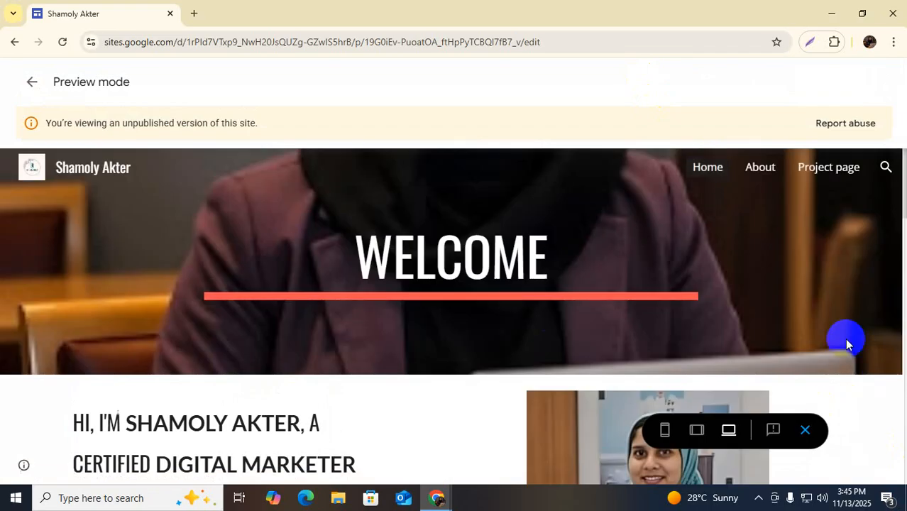
{"action": "scroll", "coordinate": [846, 342], "scroll_direction": "down", "scroll_amount": 3}
{"action": "scroll", "coordinate": [844, 338], "scroll_direction": "down", "scroll_amount": 3}
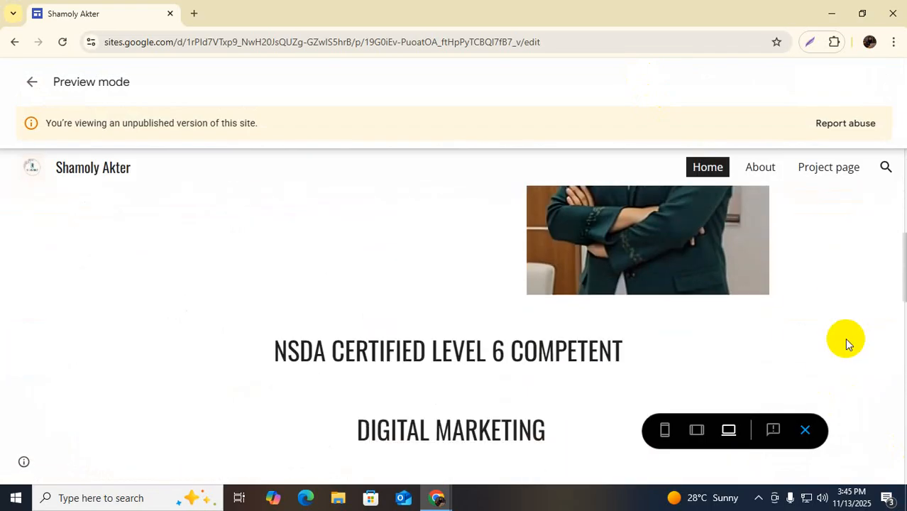
{"action": "scroll", "coordinate": [845, 338], "scroll_direction": "up", "scroll_amount": 6}
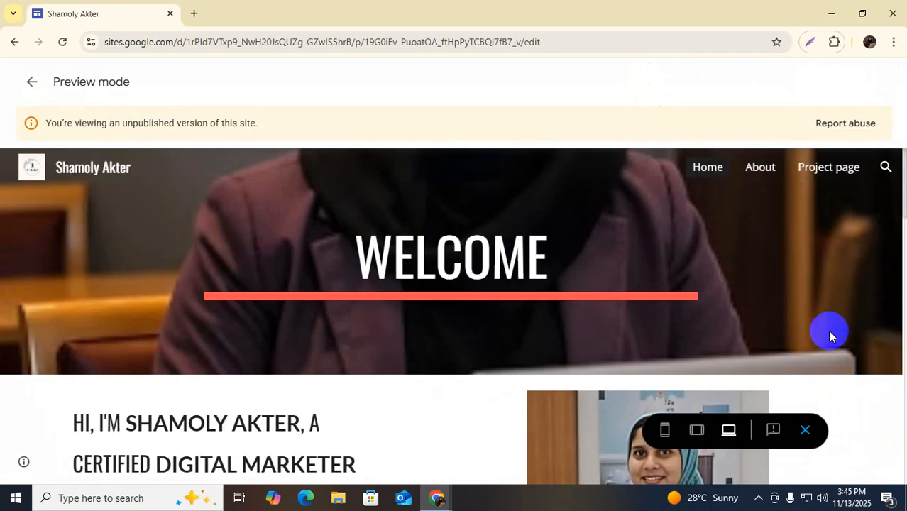
{"action": "scroll", "coordinate": [858, 317], "scroll_direction": "down", "scroll_amount": 7}
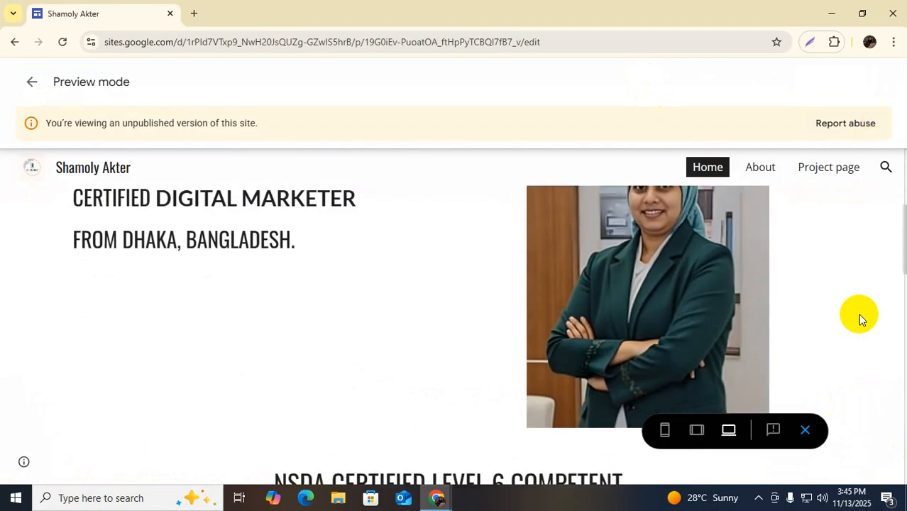
{"action": "scroll", "coordinate": [858, 314], "scroll_direction": "down", "scroll_amount": 3}
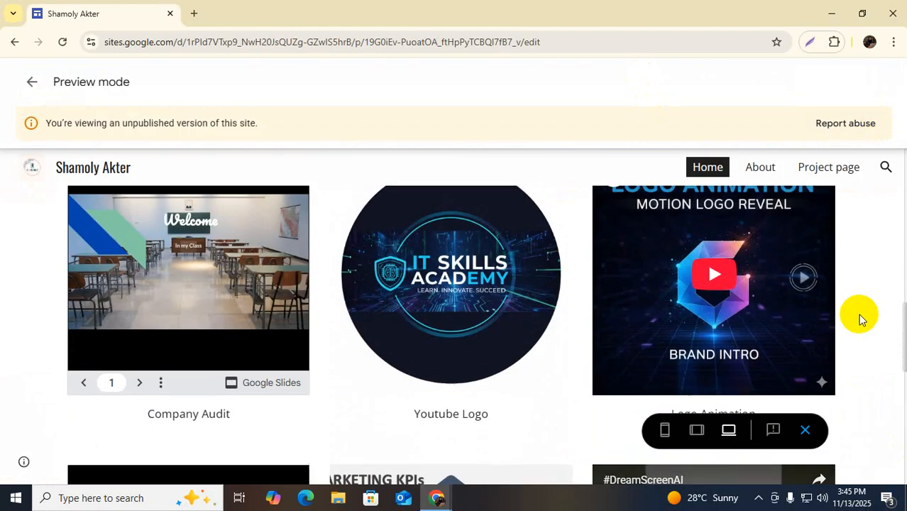
{"action": "scroll", "coordinate": [852, 294], "scroll_direction": "down", "scroll_amount": 5}
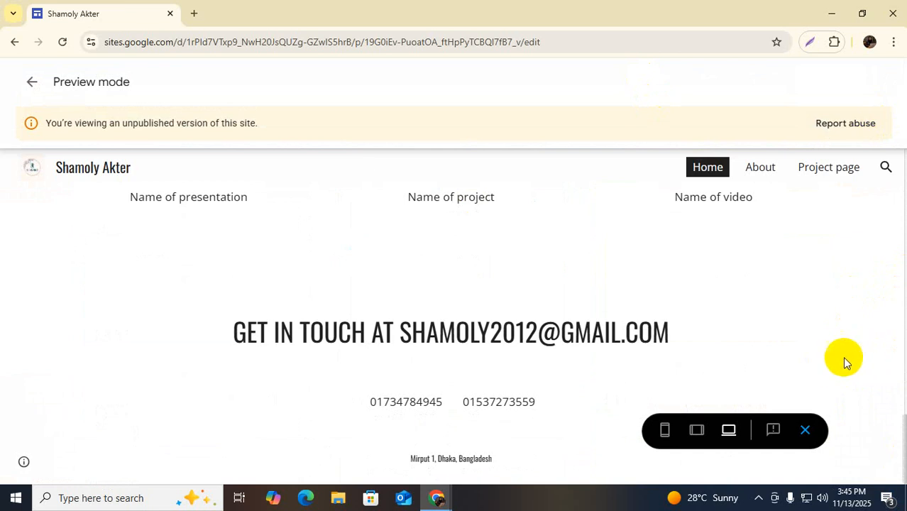
{"action": "scroll", "coordinate": [841, 356], "scroll_direction": "up", "scroll_amount": 7}
{"action": "scroll", "coordinate": [848, 351], "scroll_direction": "up", "scroll_amount": 5}
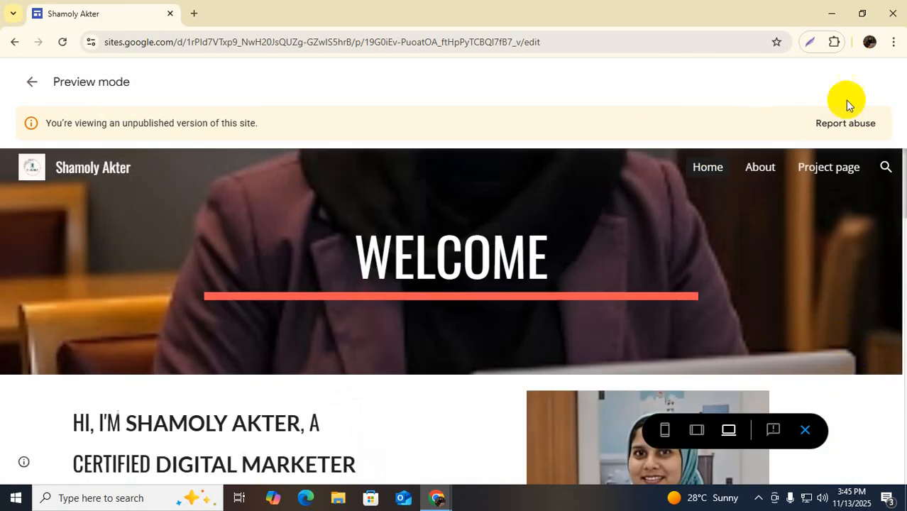
{"action": "left_click", "coordinate": [760, 169]}
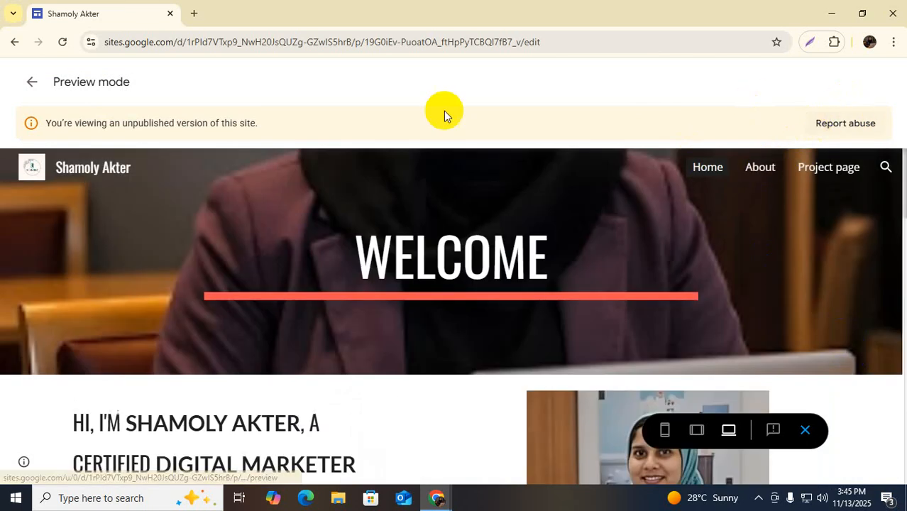
{"action": "left_click", "coordinate": [34, 86]}
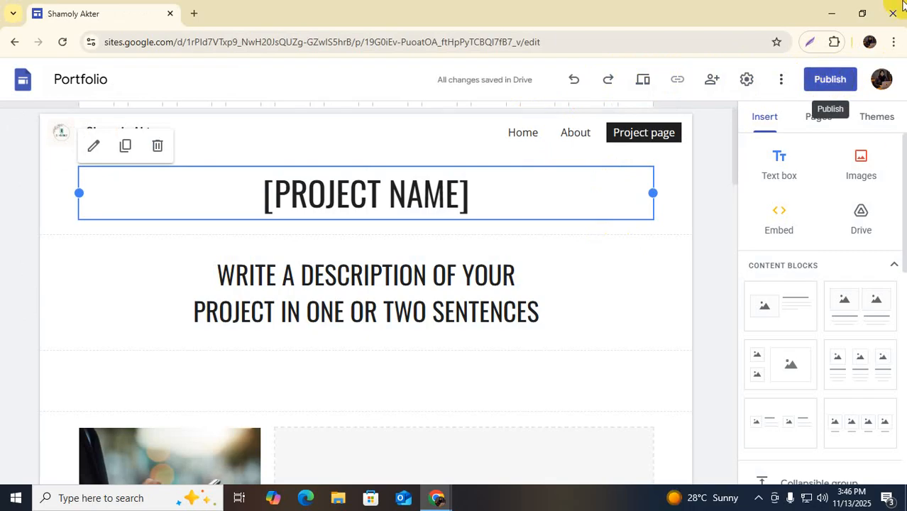
{"action": "left_click", "coordinate": [746, 85]}
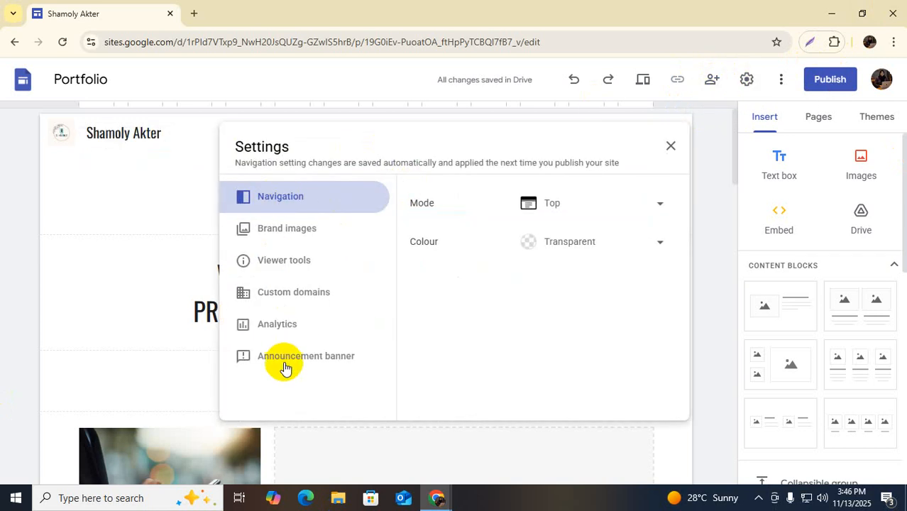
{"action": "left_click", "coordinate": [304, 302]}
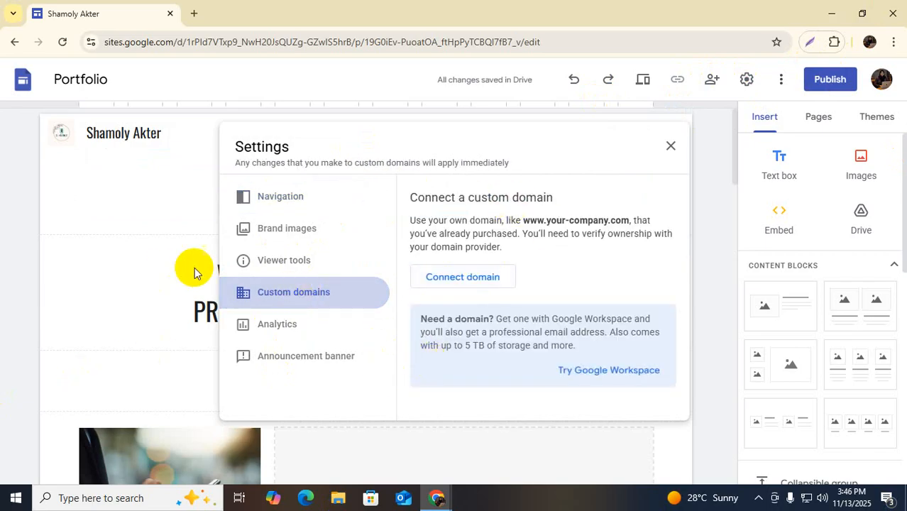
{"action": "left_click", "coordinate": [274, 325]}
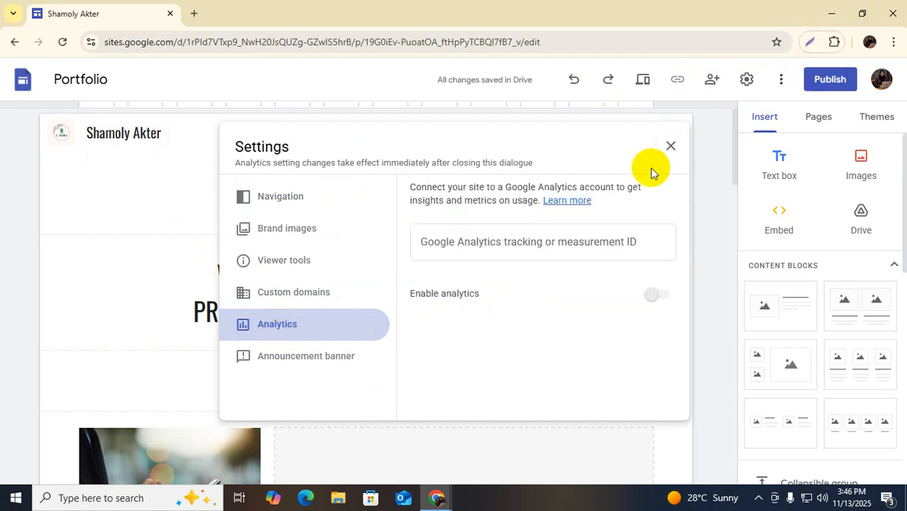
{"action": "left_click", "coordinate": [670, 146]}
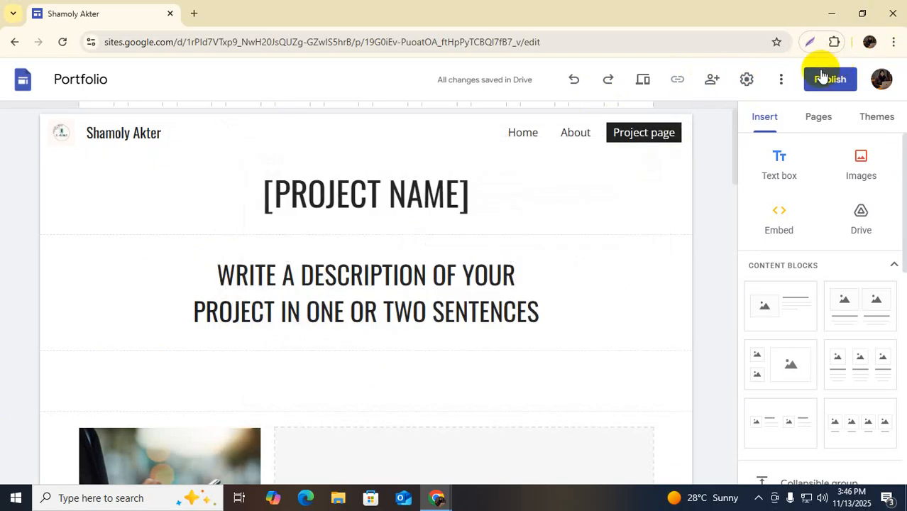
{"action": "left_click", "coordinate": [780, 81]}
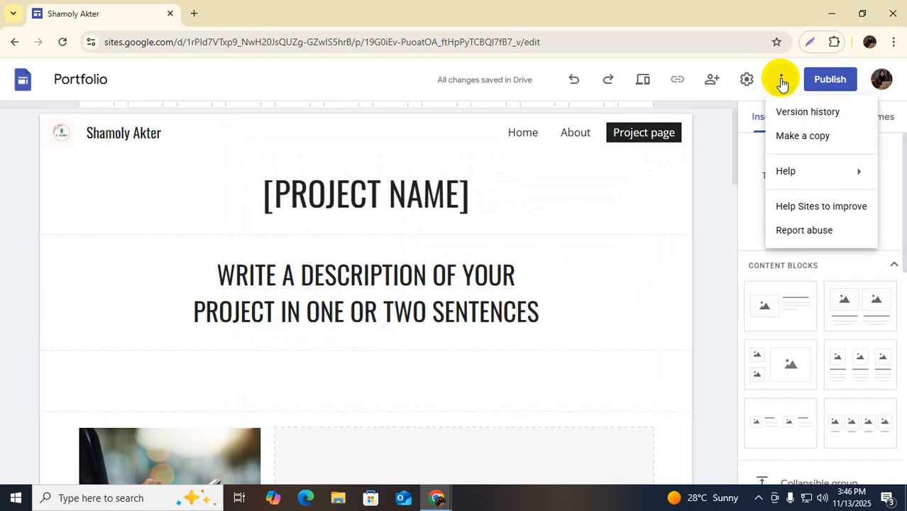
Publish the Portfolio site to the web, keeping its default web address
{"action": "left_click", "coordinate": [826, 79]}
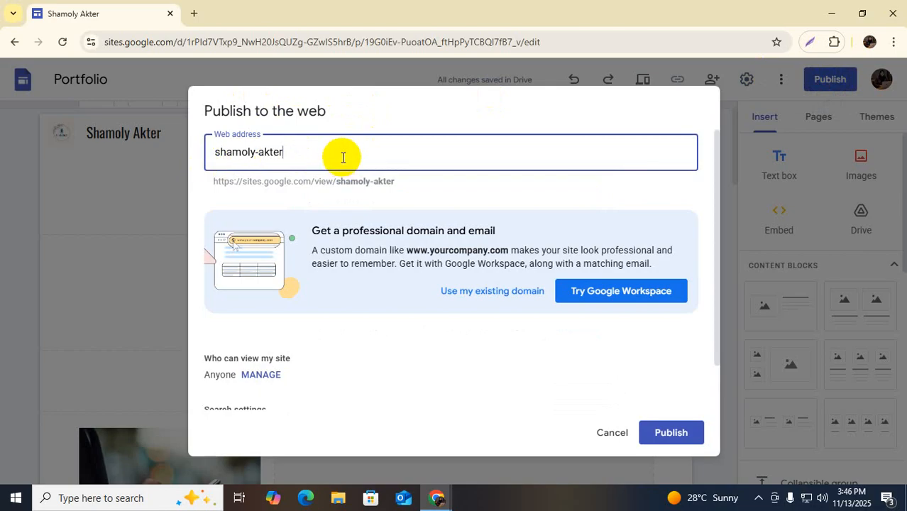
{"action": "scroll", "coordinate": [401, 383], "scroll_direction": "down", "scroll_amount": 1}
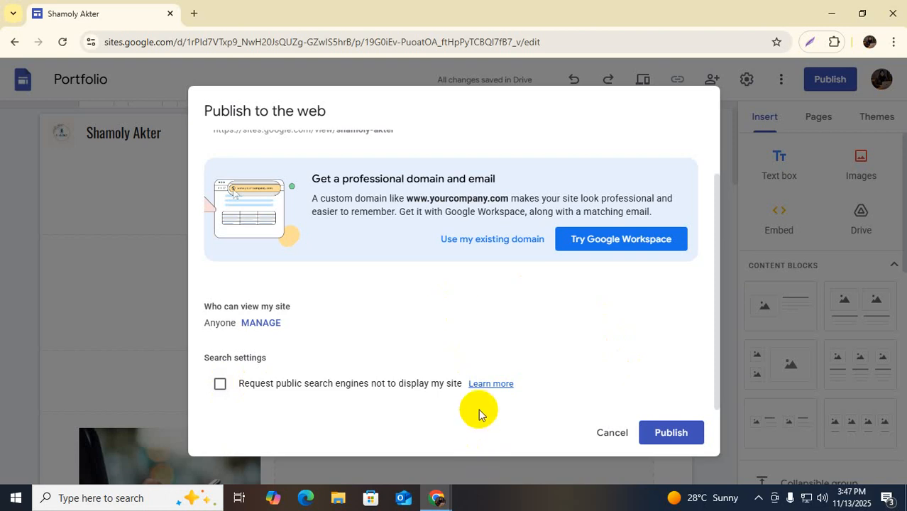
{"action": "left_click", "coordinate": [676, 435]}
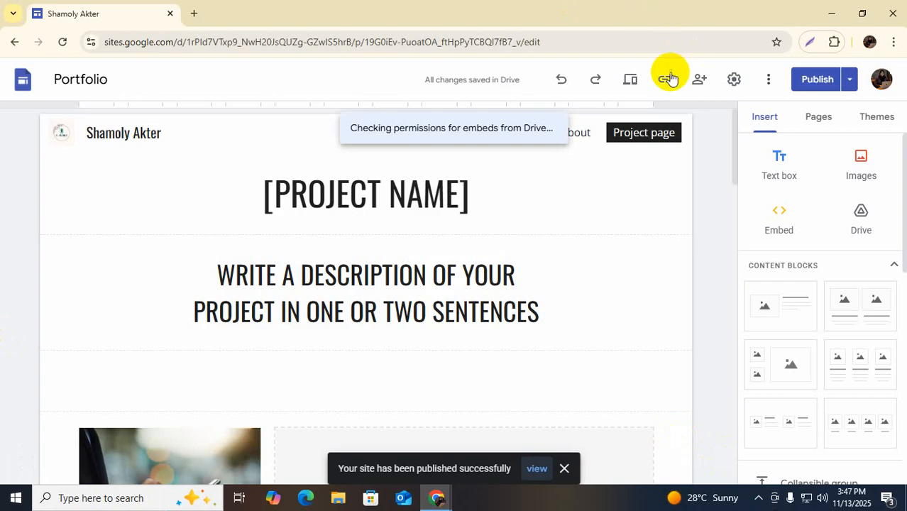
Copy the published site link and open a new browser tab
{"action": "left_click", "coordinate": [668, 79]}
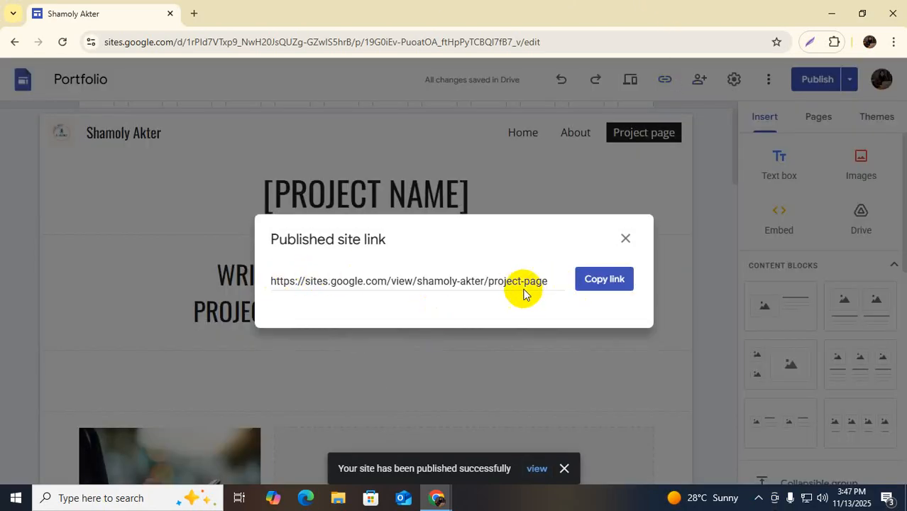
{"action": "left_click", "coordinate": [602, 280]}
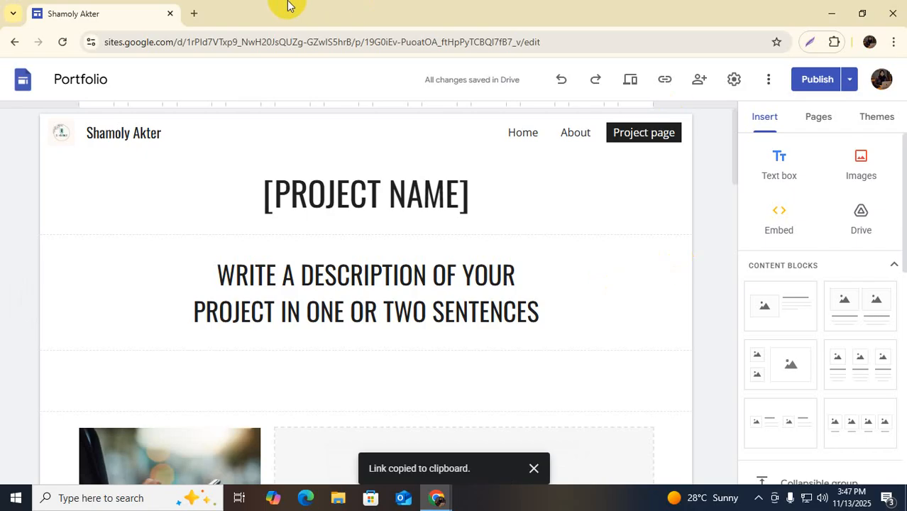
{"action": "left_click", "coordinate": [194, 13]}
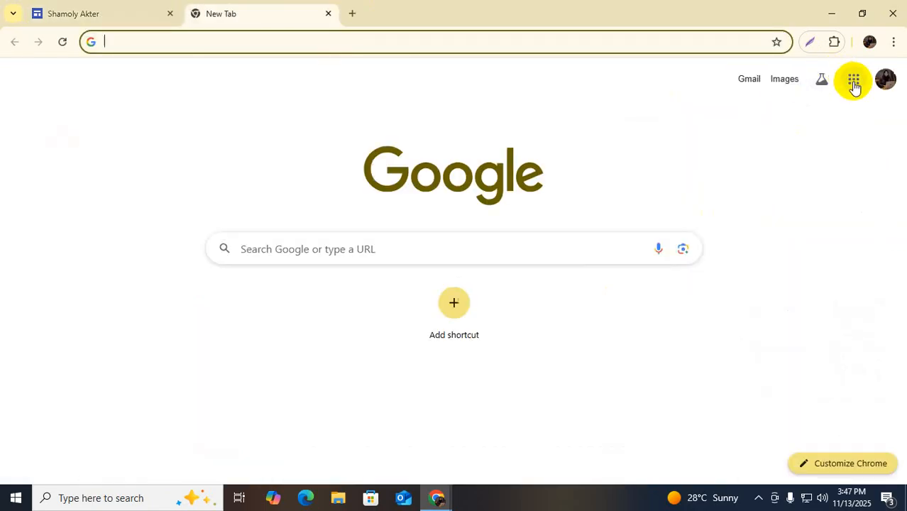
Open Google Classroom from the apps grid and enter the Everest It DMF B-1 class
{"action": "left_click", "coordinate": [854, 80]}
{"action": "scroll", "coordinate": [801, 314], "scroll_direction": "down", "scroll_amount": 3}
{"action": "scroll", "coordinate": [801, 315], "scroll_direction": "down", "scroll_amount": 3}
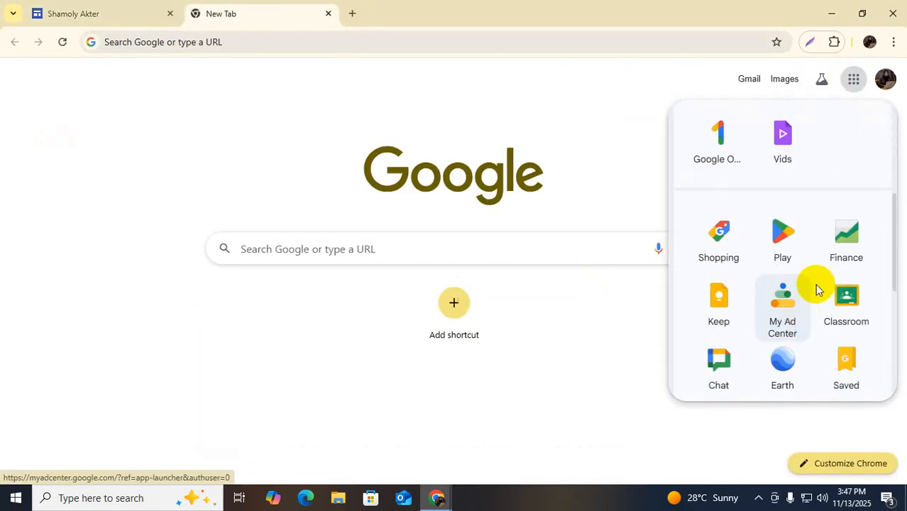
{"action": "left_click", "coordinate": [845, 241]}
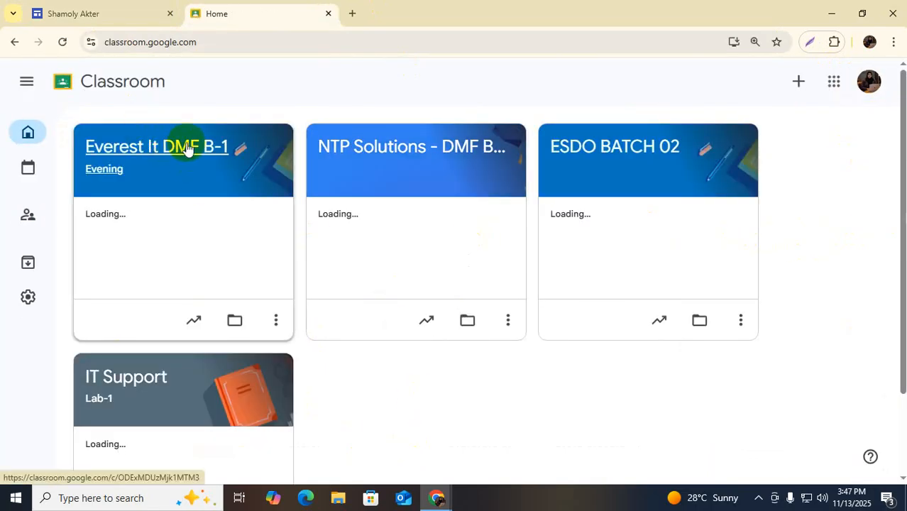
{"action": "left_click", "coordinate": [188, 149]}
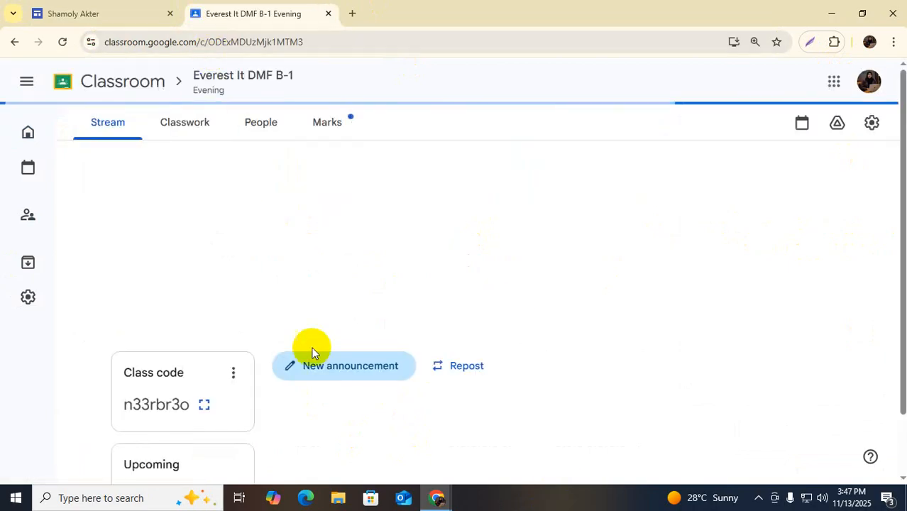
Post a 'Portfolio Link' announcement to the class stream
{"action": "scroll", "coordinate": [446, 381], "scroll_direction": "down", "scroll_amount": 1}
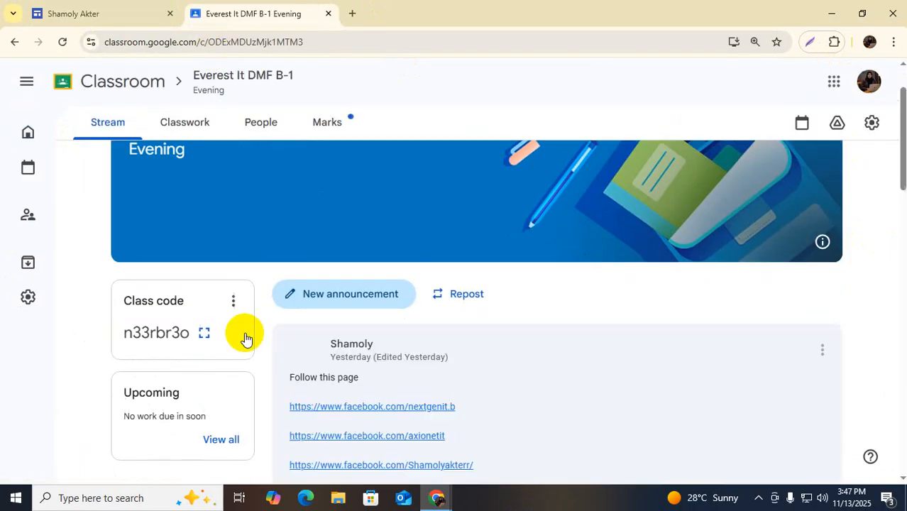
{"action": "left_click", "coordinate": [354, 294]}
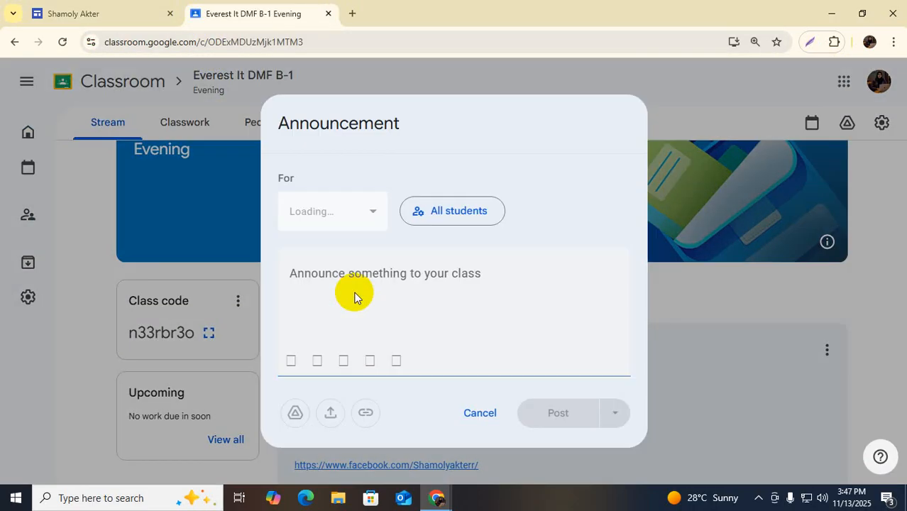
{"action": "type", "text": "Po"}
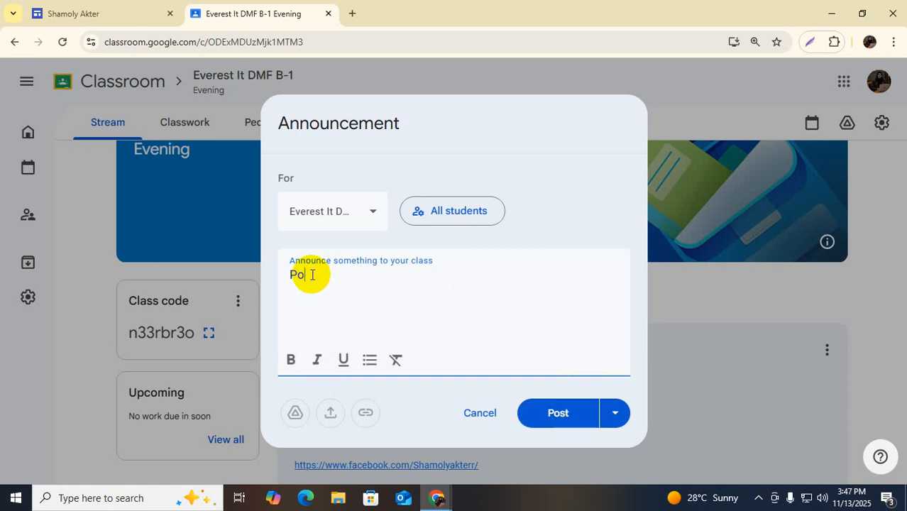
{"action": "type", "text": "rtfolio Link"}
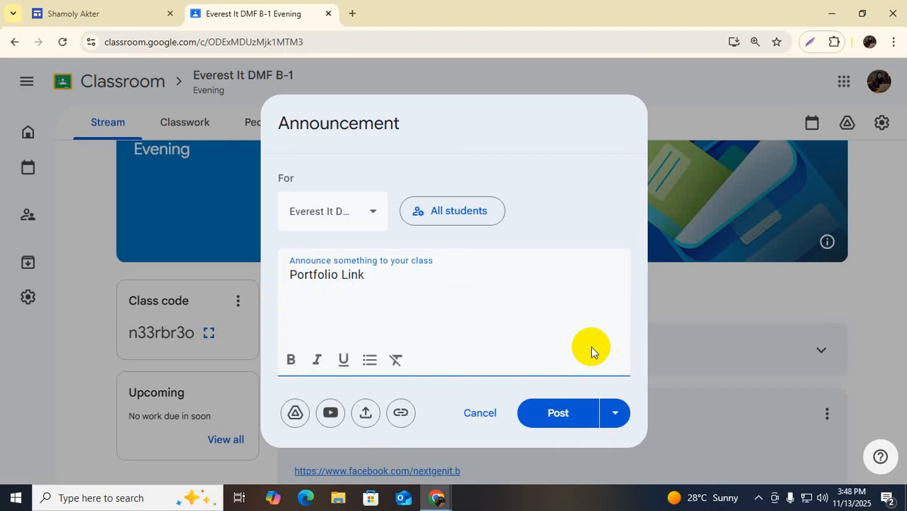
{"action": "left_click", "coordinate": [561, 413]}
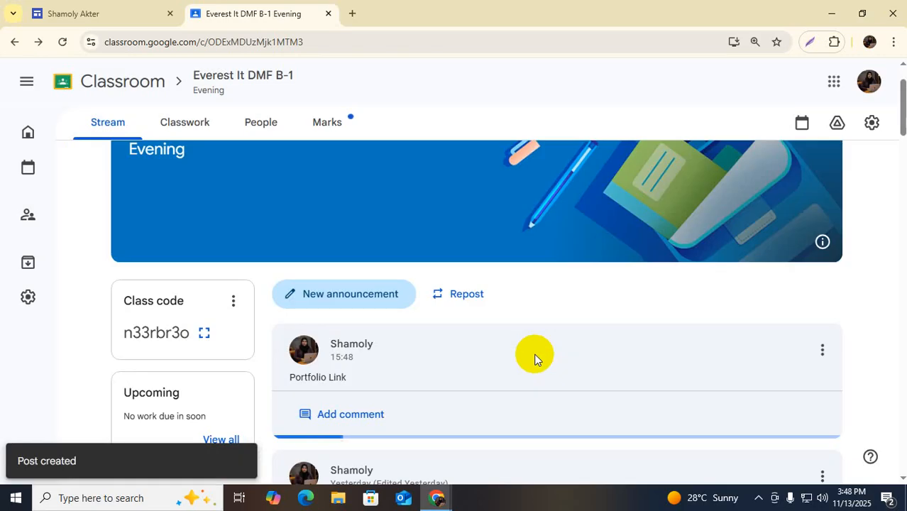
Edit the announcement to paste the published site URL under 'Portfolio Link', then return to Sites
{"action": "left_click", "coordinate": [823, 351]}
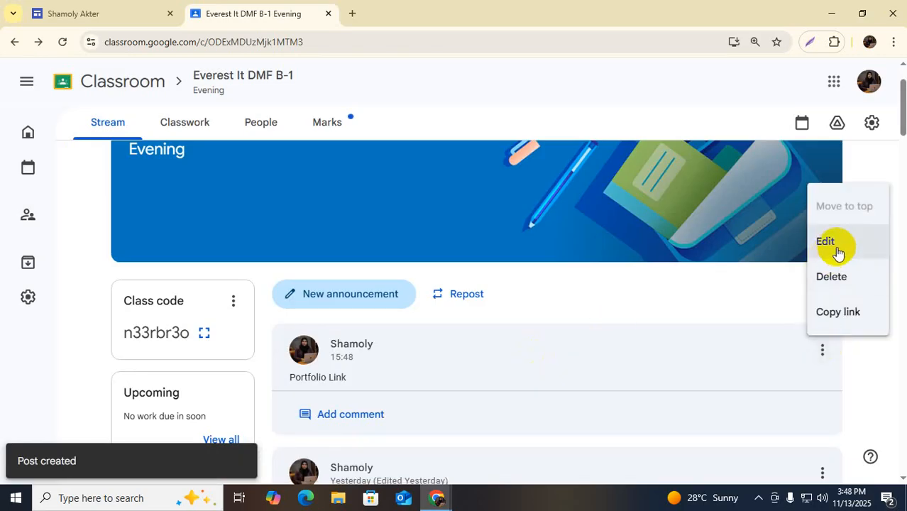
{"action": "left_click", "coordinate": [836, 245]}
{"action": "left_click", "coordinate": [224, 305]}
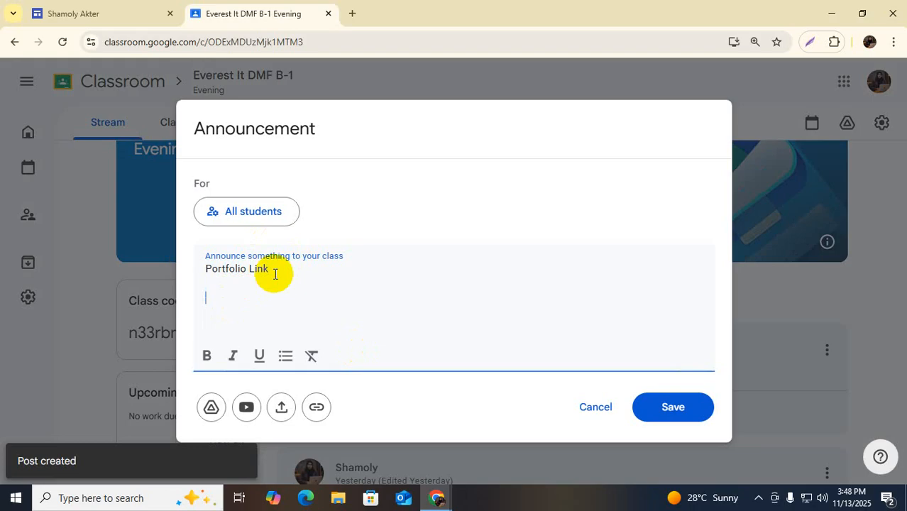
{"action": "type", "text": "https://sites.google.com/view/shamoly-akter/project-page"}
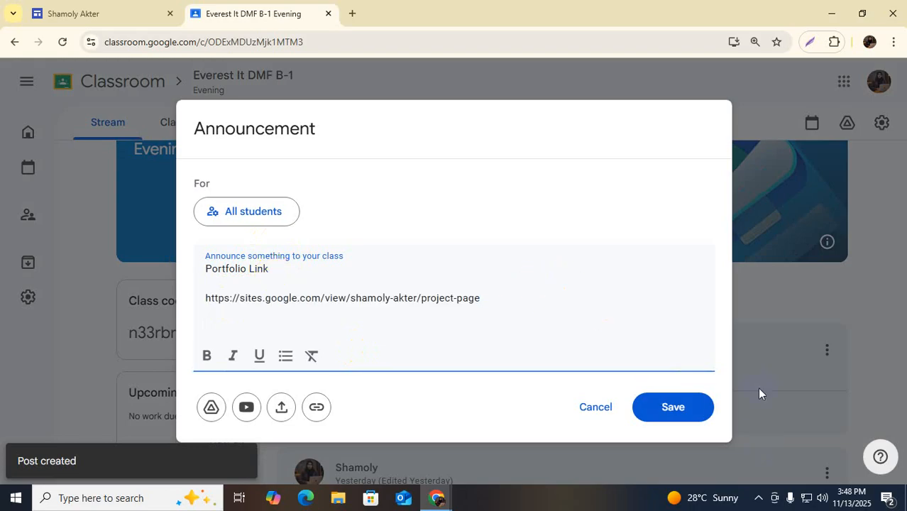
{"action": "left_click", "coordinate": [674, 392]}
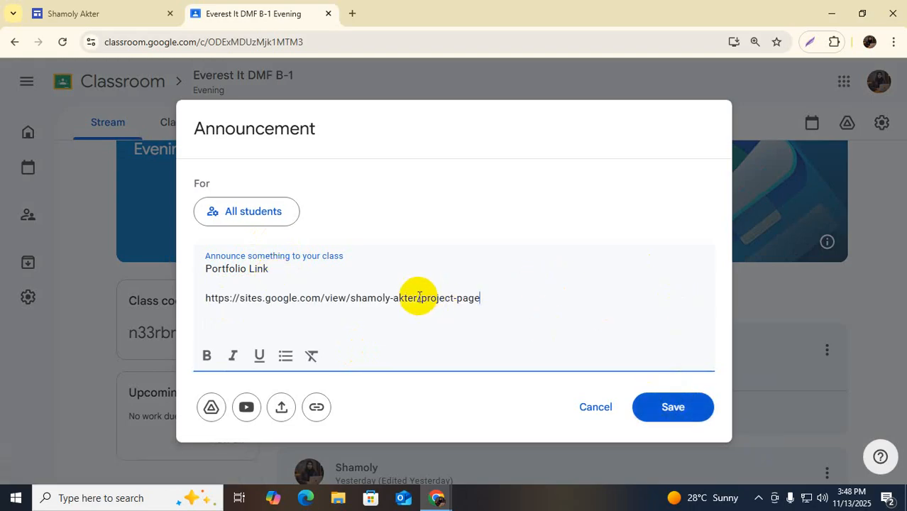
{"action": "left_click_drag", "start_coordinate": [424, 298], "coordinate": [482, 304]}
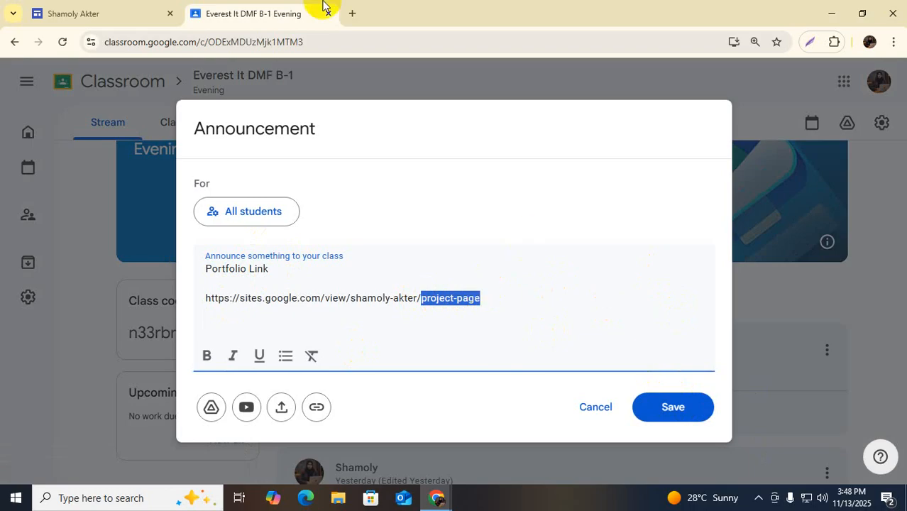
{"action": "left_click", "coordinate": [55, 14]}
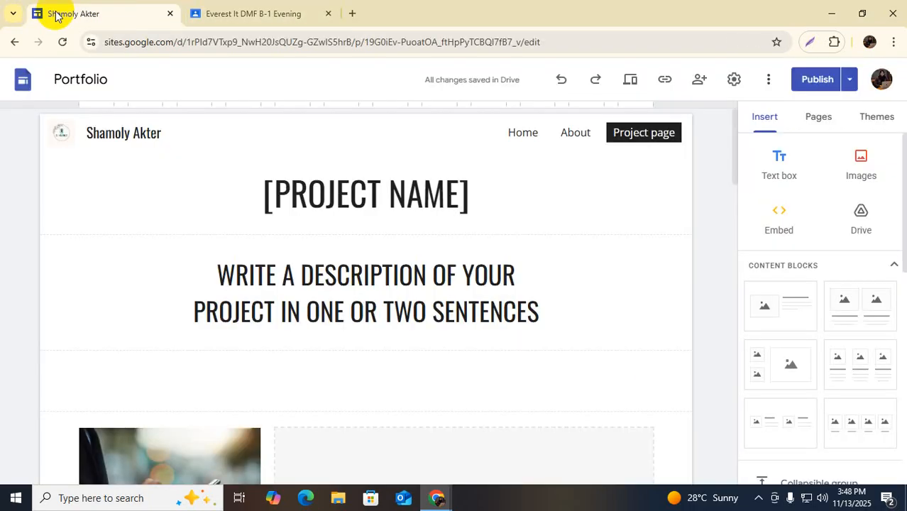
From the Home page, check Publish, which reports no unpublished changes, and return to the editor
{"action": "left_click", "coordinate": [523, 132]}
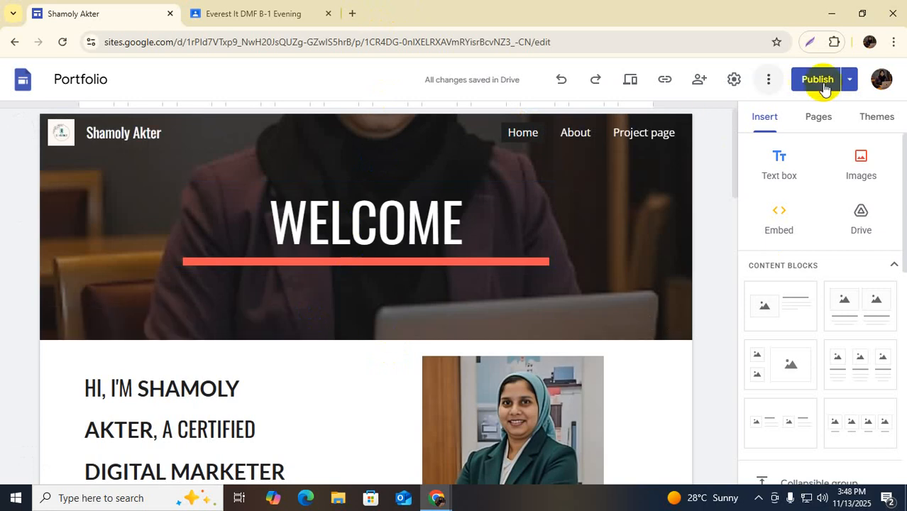
{"action": "left_click", "coordinate": [700, 81]}
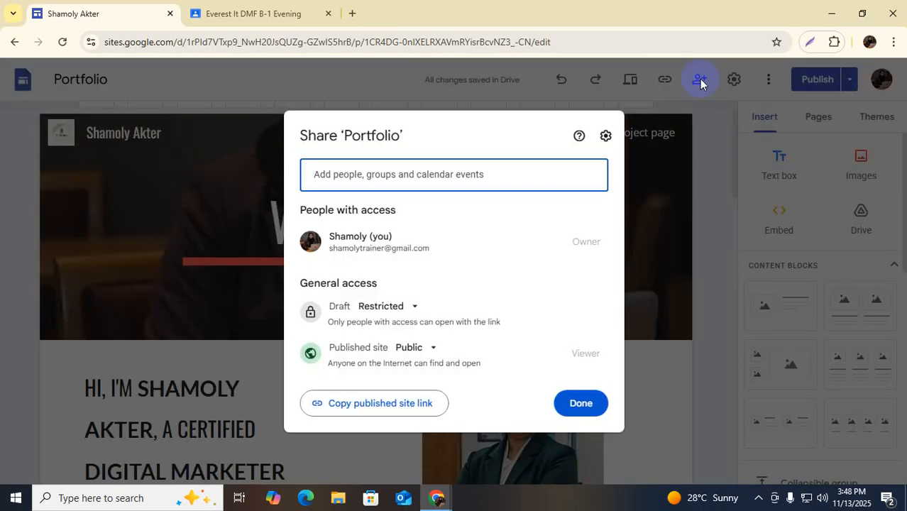
{"action": "left_click", "coordinate": [708, 188]}
{"action": "left_click", "coordinate": [820, 80]}
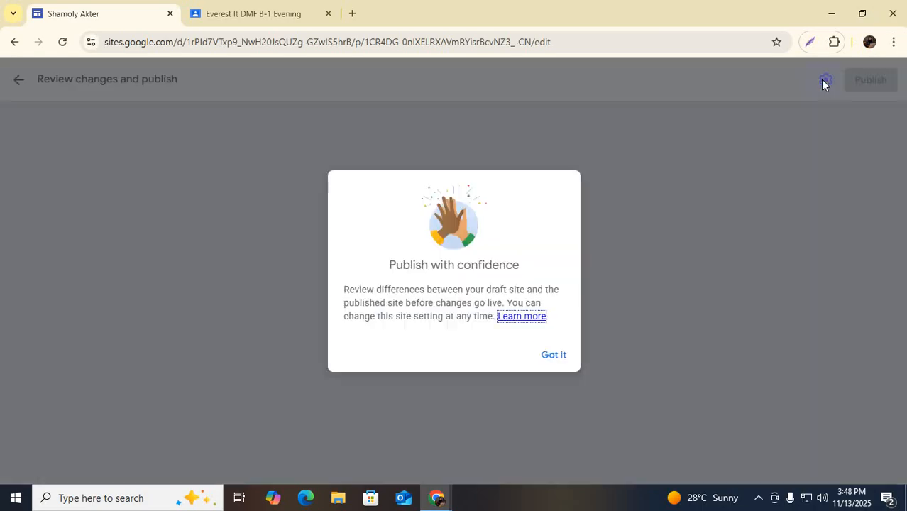
{"action": "left_click", "coordinate": [554, 355]}
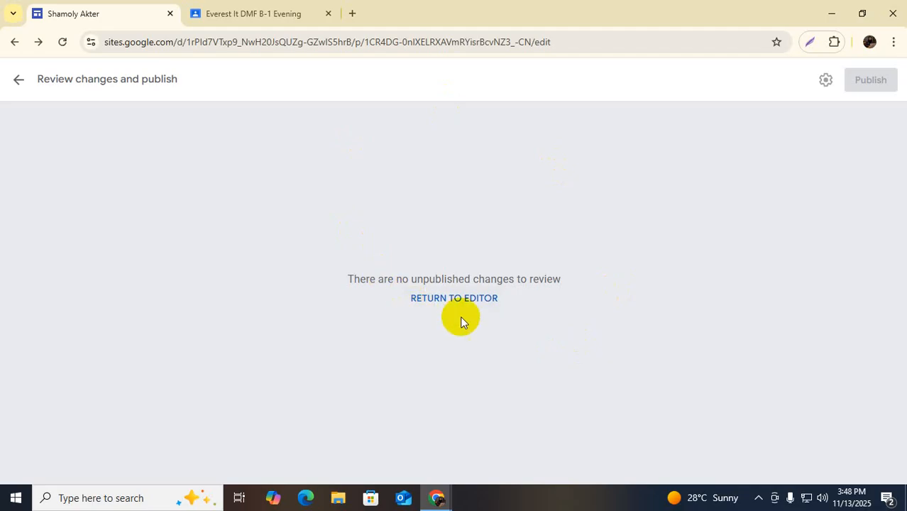
{"action": "left_click", "coordinate": [436, 298]}
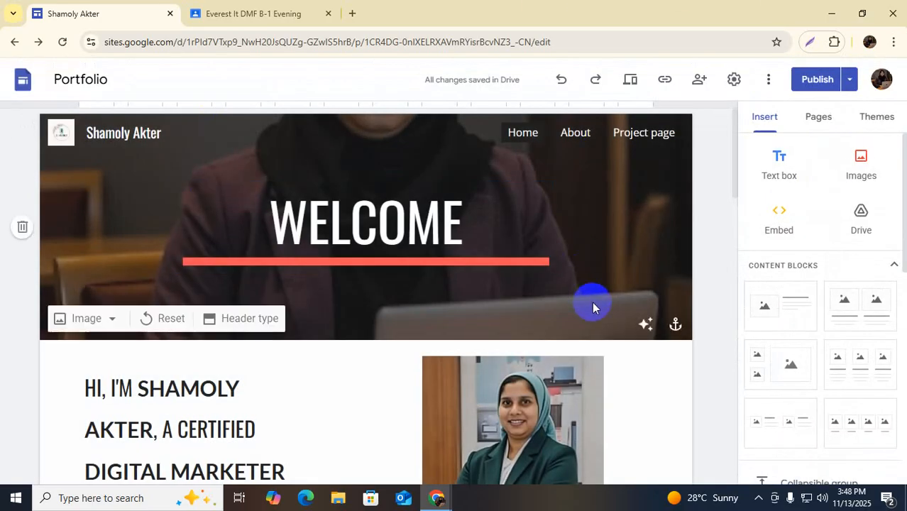
Scroll down the Home page past the phone-number text box toward the footer
{"action": "scroll", "coordinate": [589, 303], "scroll_direction": "down", "scroll_amount": 10}
{"action": "scroll", "coordinate": [594, 303], "scroll_direction": "down", "scroll_amount": 5}
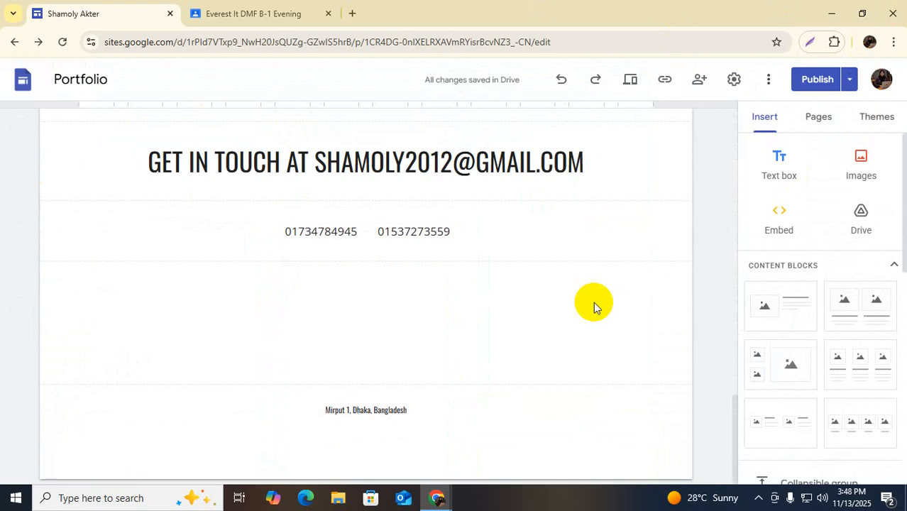
{"action": "left_click", "coordinate": [314, 237]}
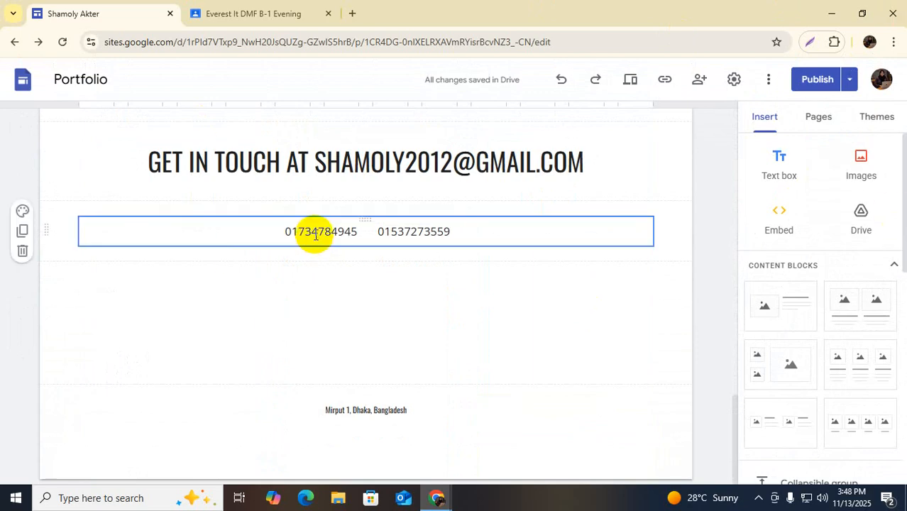
{"action": "left_click", "coordinate": [509, 236]}
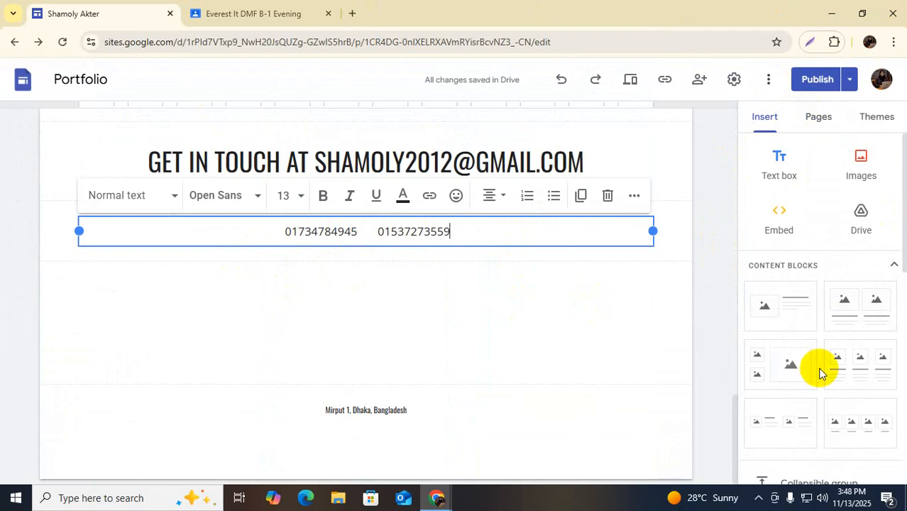
{"action": "scroll", "coordinate": [820, 369], "scroll_direction": "down", "scroll_amount": 4}
{"action": "left_click", "coordinate": [710, 252]}
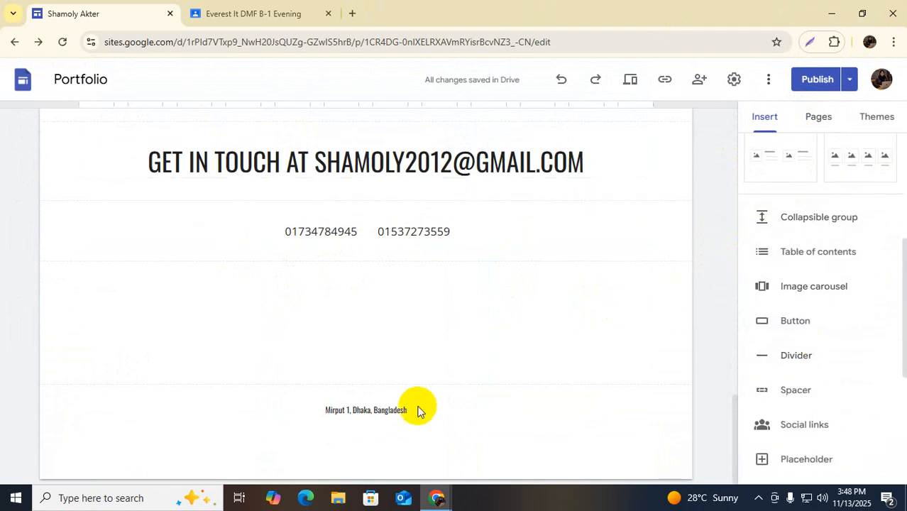
{"action": "left_click", "coordinate": [419, 410]}
Add a social links block with a 'facebook' link below the footer's Mirpur 1 address
{"action": "left_click", "coordinate": [462, 405]}
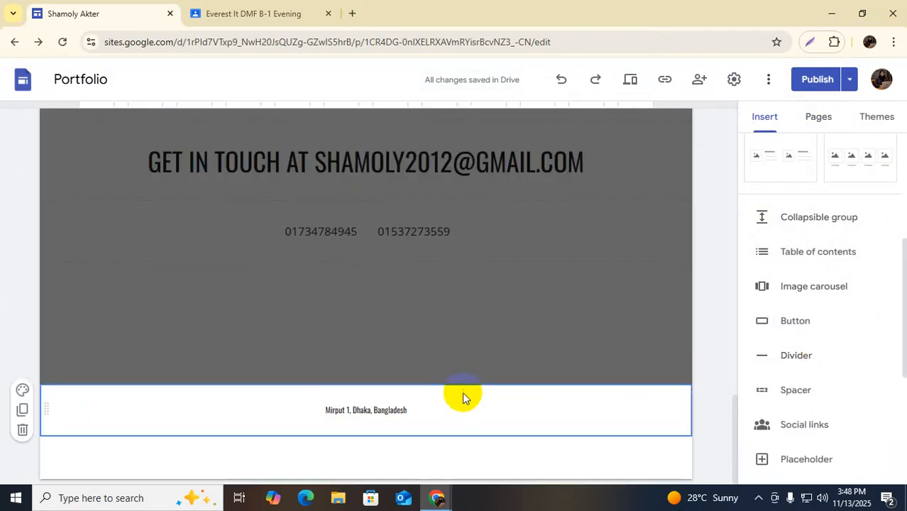
{"action": "left_click", "coordinate": [394, 410]}
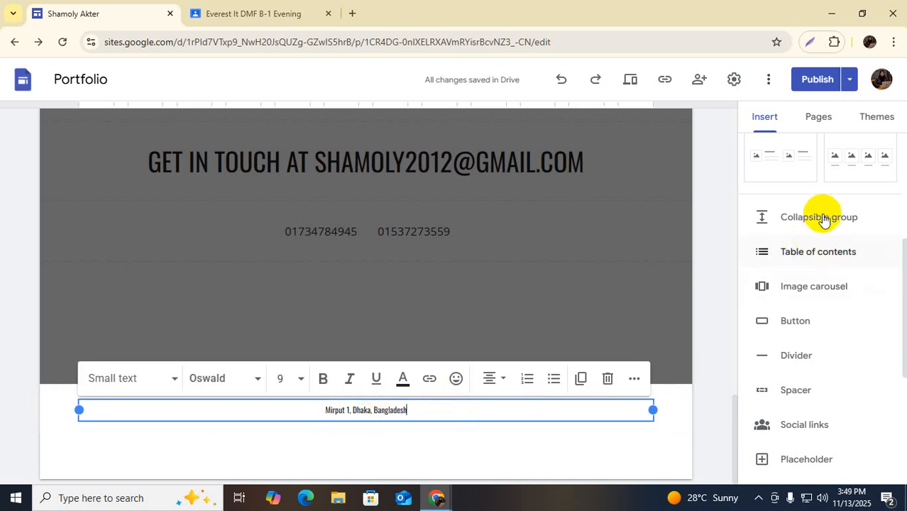
{"action": "scroll", "coordinate": [815, 333], "scroll_direction": "down", "scroll_amount": 2}
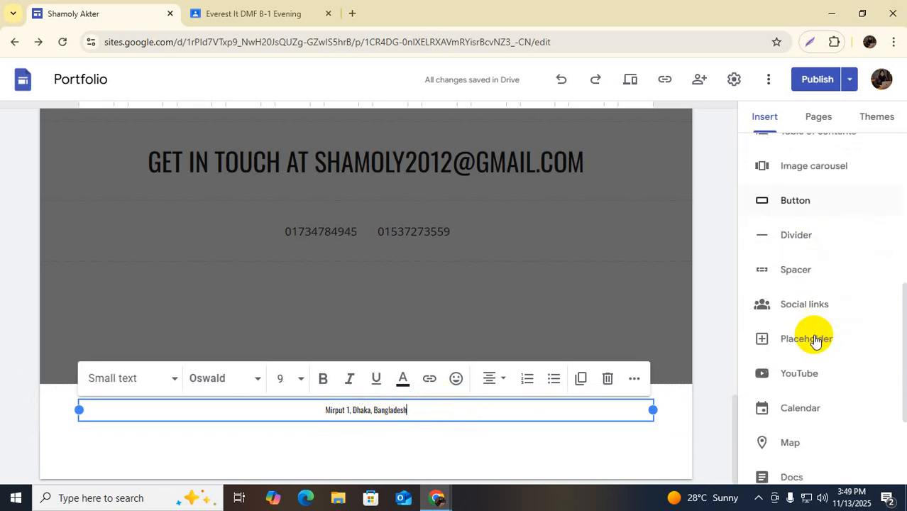
{"action": "left_click", "coordinate": [804, 291]}
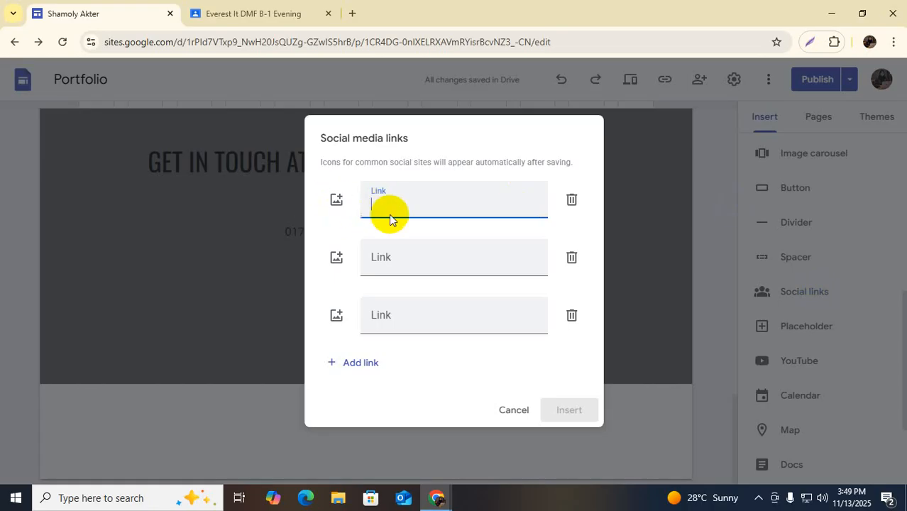
{"action": "type", "text": "fac"}
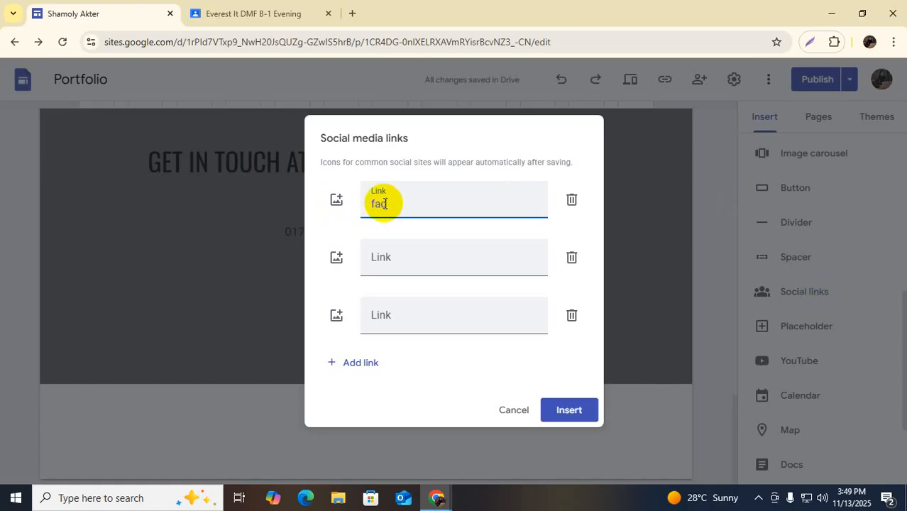
{"action": "type", "text": "ebook"}
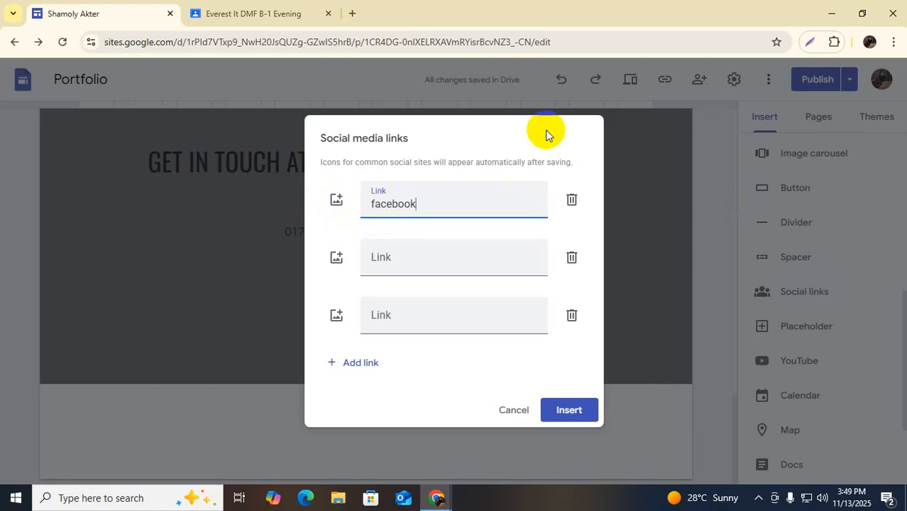
{"action": "left_click", "coordinate": [571, 411]}
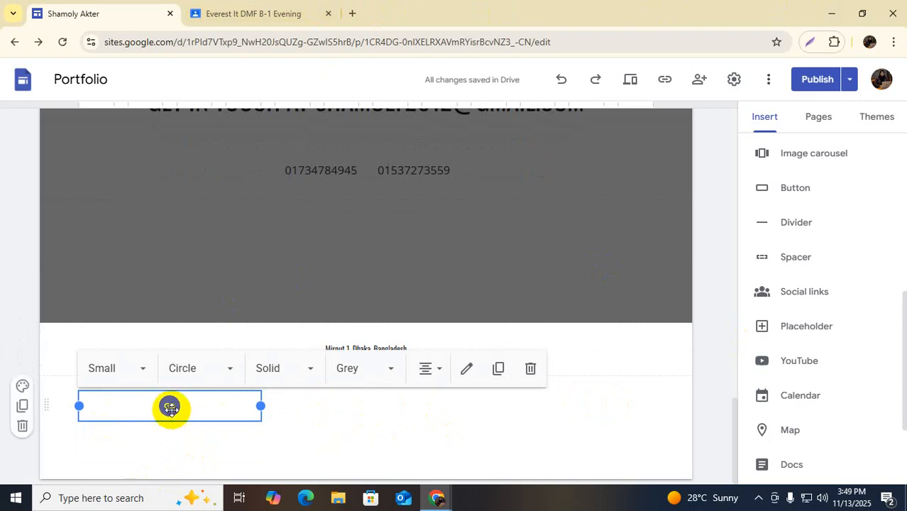
{"action": "left_click", "coordinate": [337, 423]}
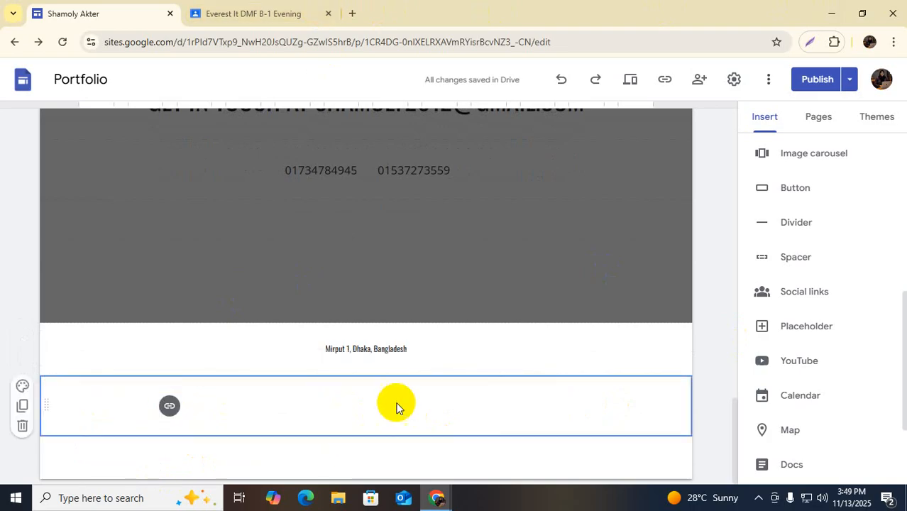
Republish the Portfolio site with the new footer and copy its published home-page link
{"action": "left_click", "coordinate": [819, 80]}
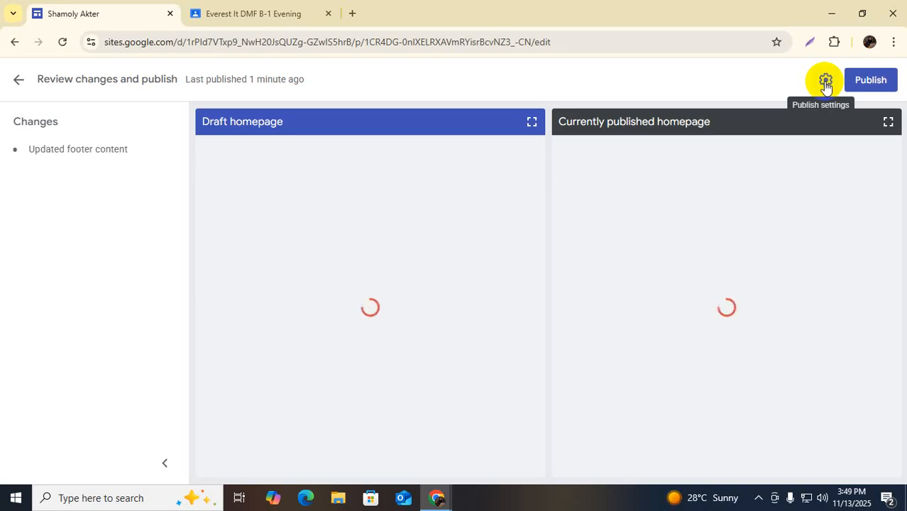
{"action": "left_click", "coordinate": [870, 80]}
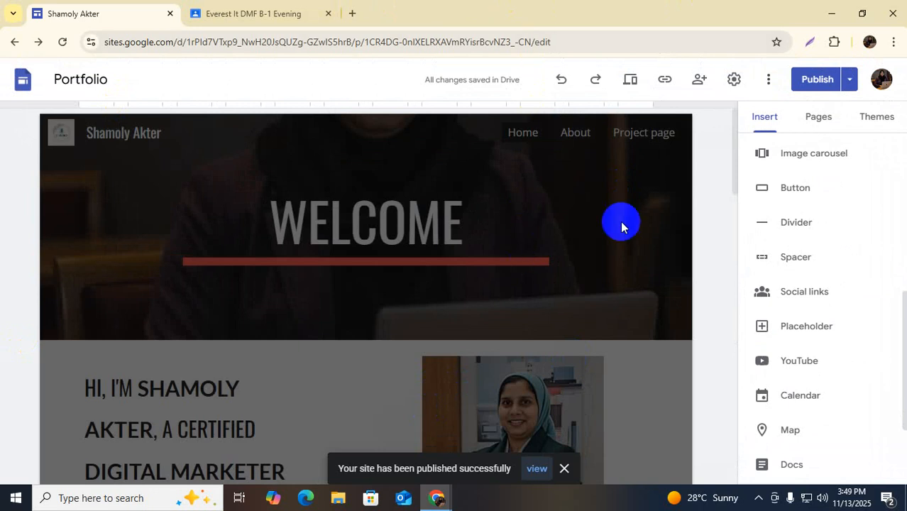
{"action": "left_click", "coordinate": [667, 82]}
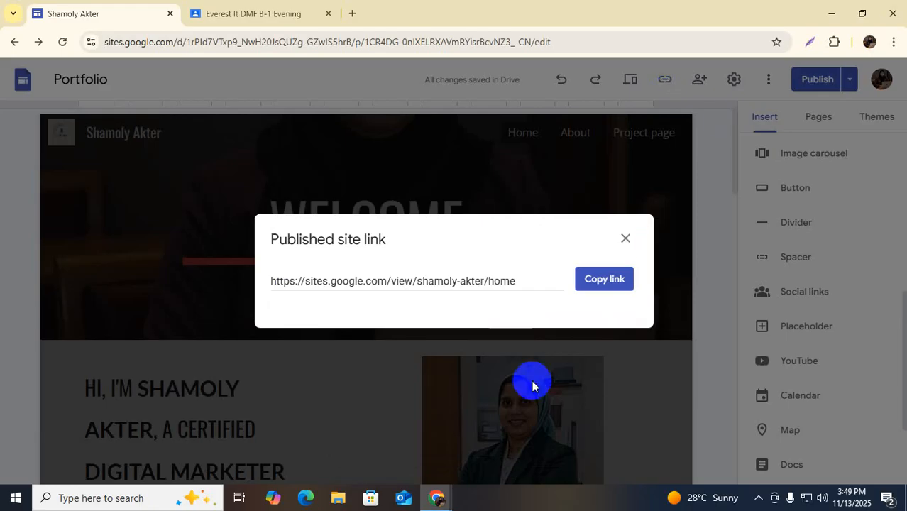
{"action": "left_click", "coordinate": [591, 288]}
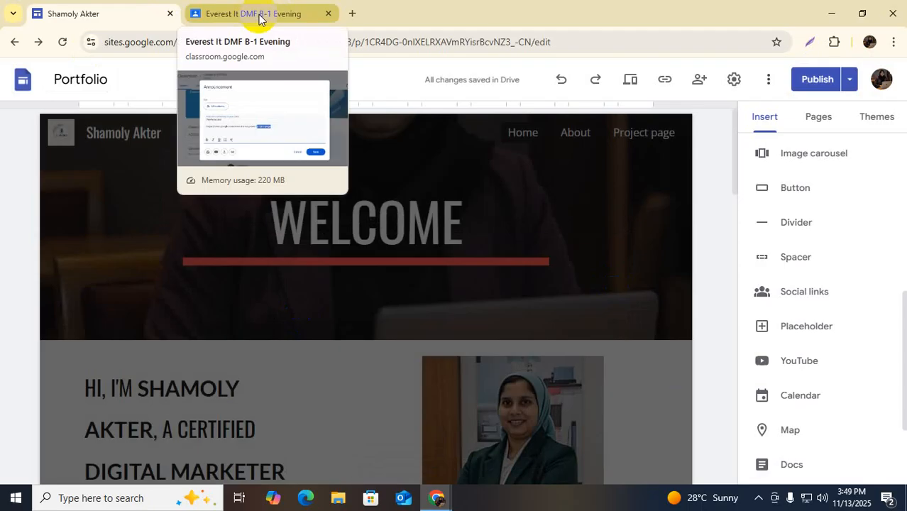
Replace the project-page URL in the Portfolio Link announcement with the home-page link and save
{"action": "left_click", "coordinate": [259, 13]}
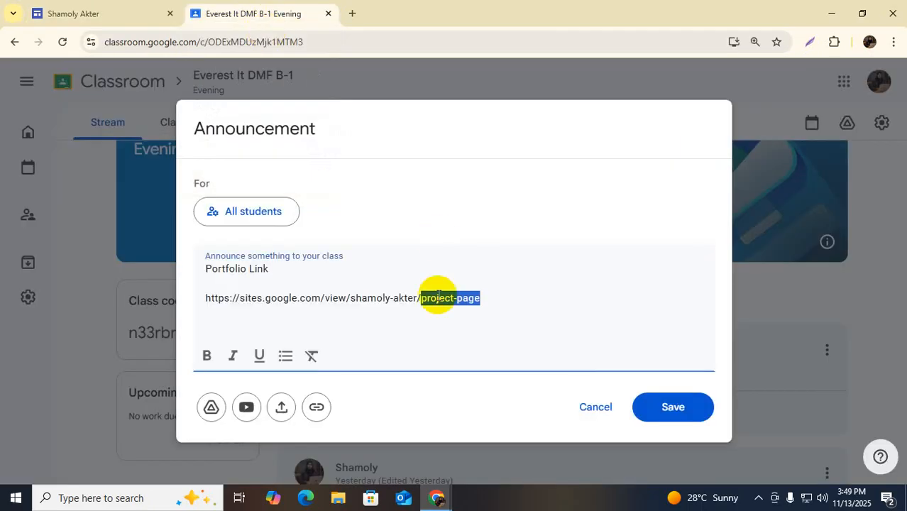
{"action": "left_click", "coordinate": [493, 300]}
{"action": "left_click_drag", "start_coordinate": [494, 299], "coordinate": [201, 304]}
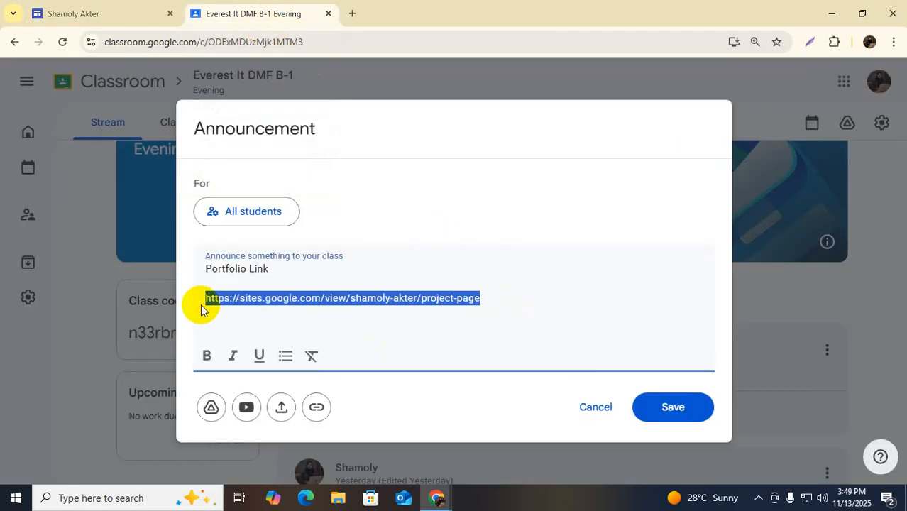
{"action": "type", "text": "https://sites.google.com/view/shamoly-akter/home"}
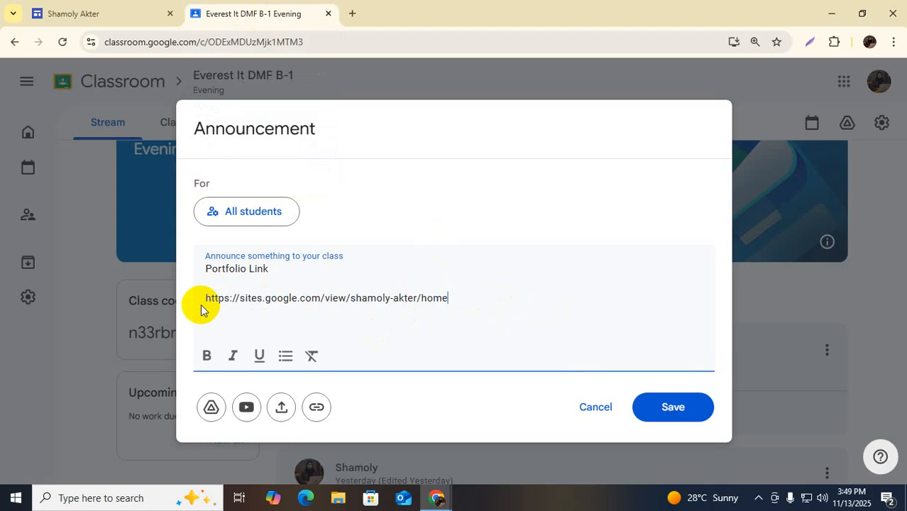
{"action": "left_click", "coordinate": [674, 408]}
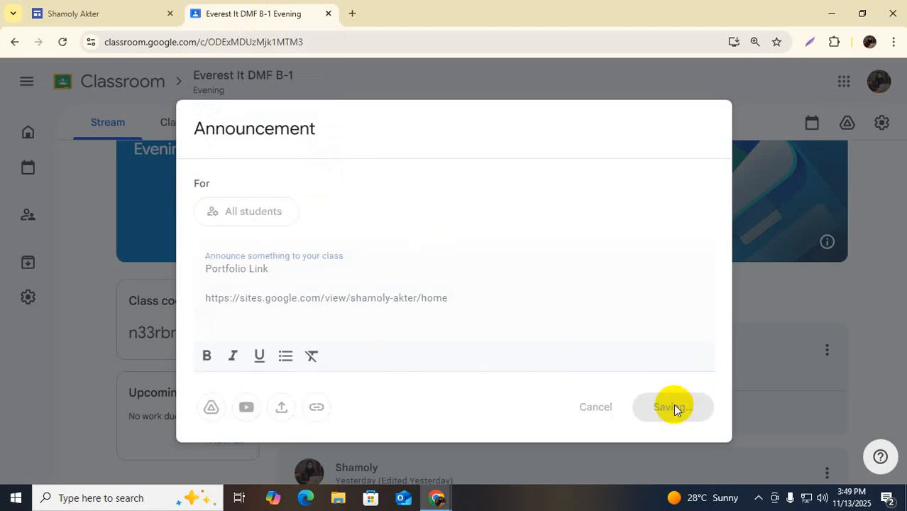